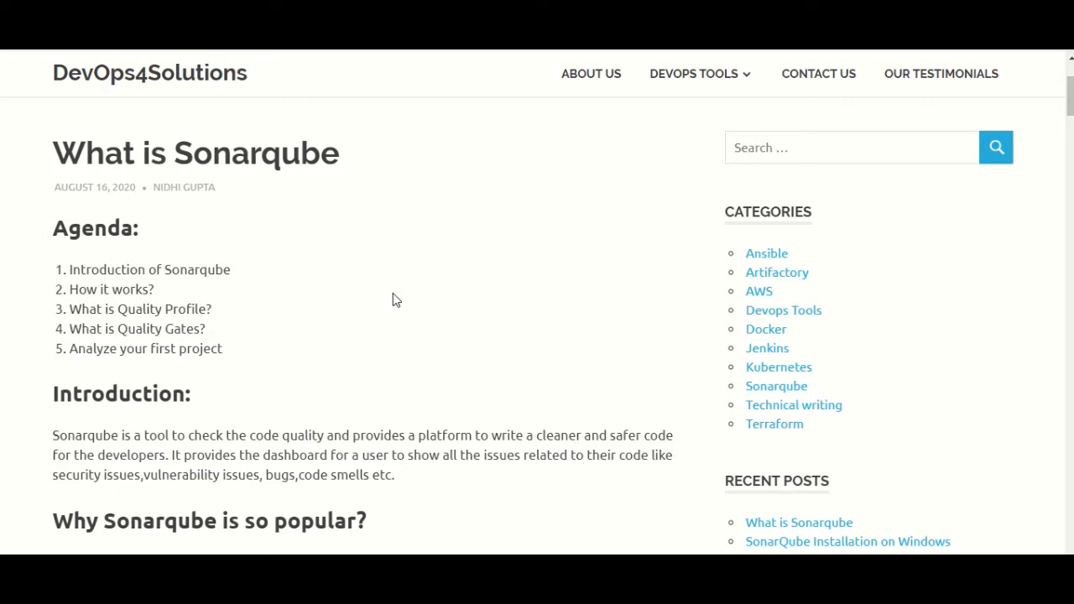
In the Sonarqube introduction, highlight the issue types: security issues, vulnerabilities, bugs, code smells
scroll(393, 301, "down", 1)
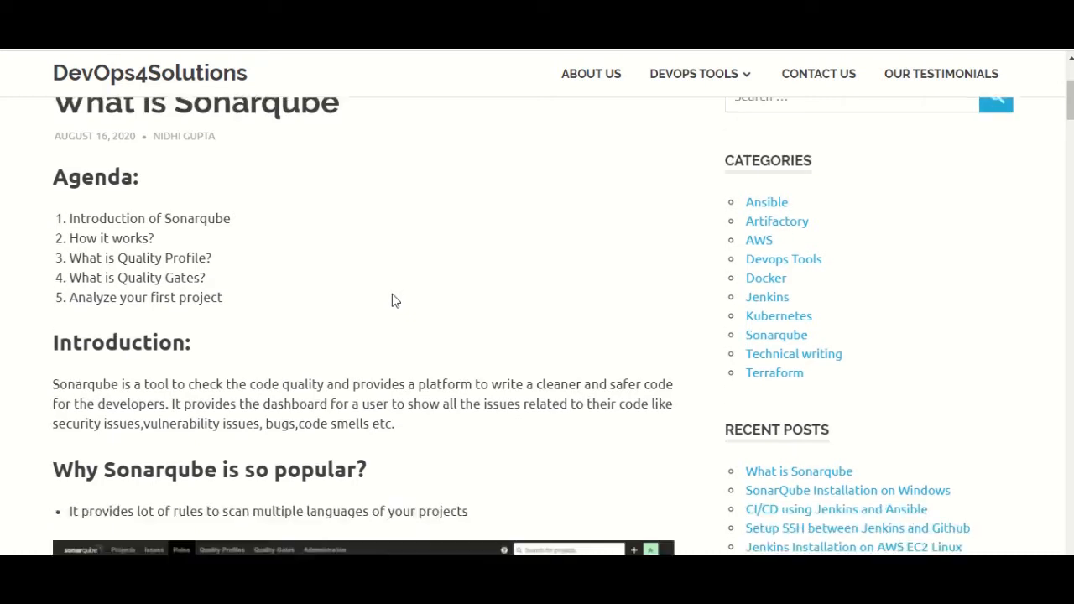
scroll(391, 301, "down", 1)
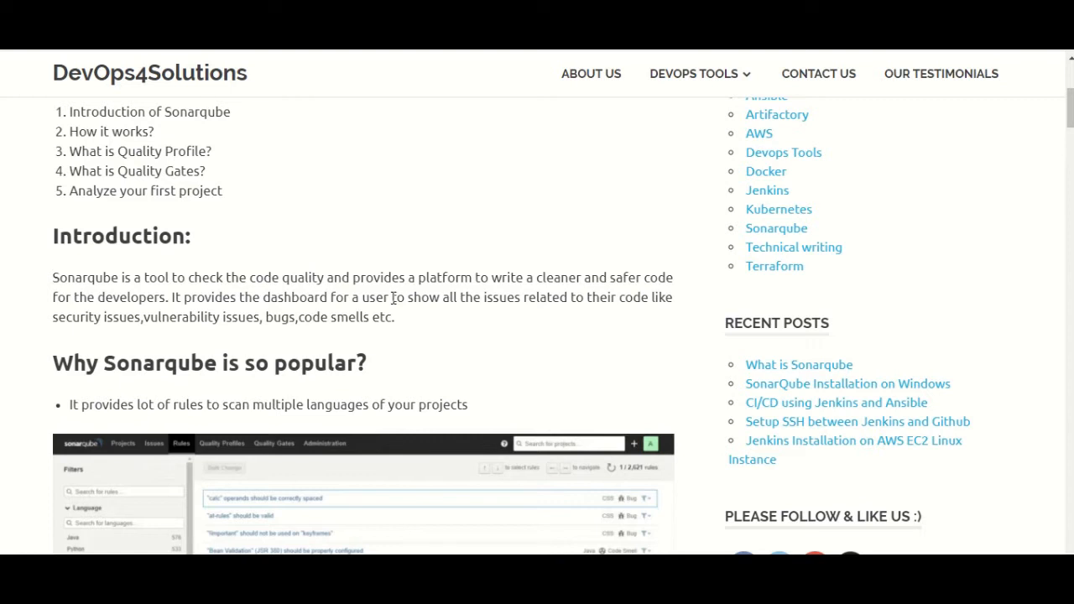
left_click_drag(651, 298, 656, 329)
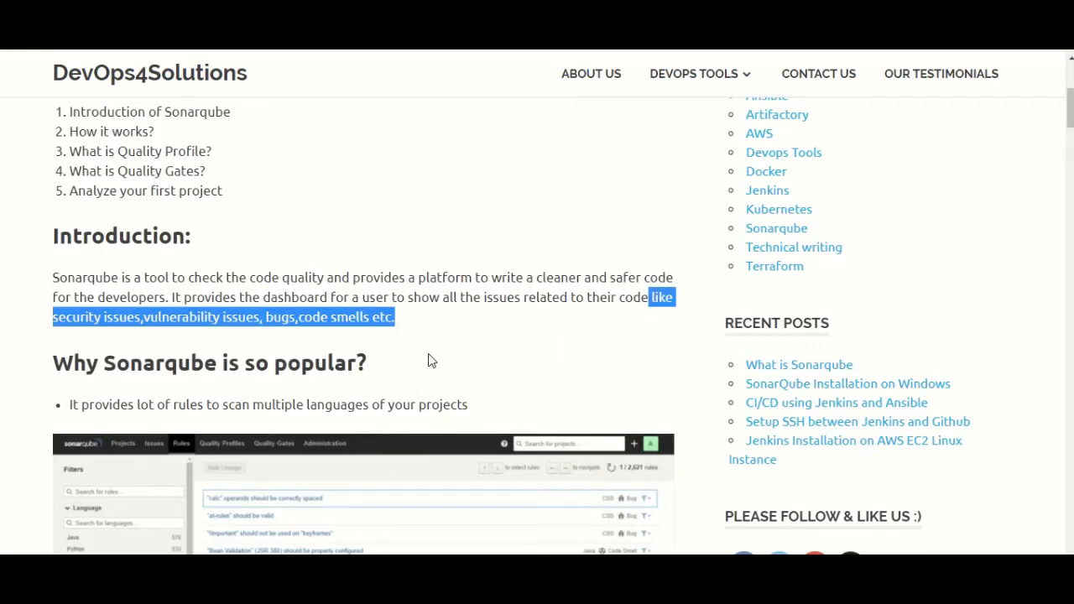
scroll(429, 350, "down", 2)
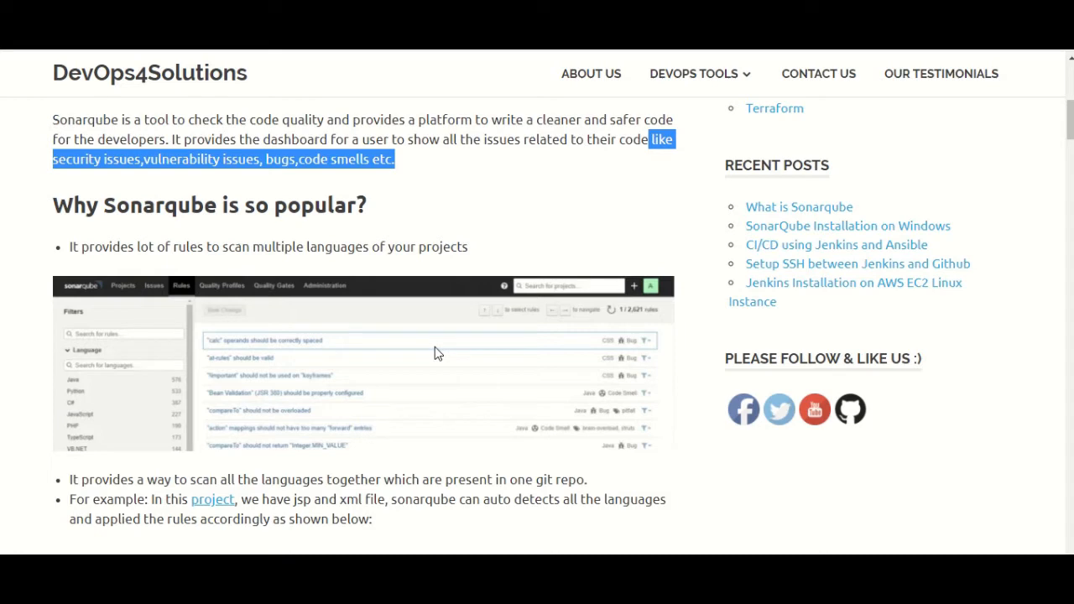
Highlight the popularity bullets on rules for many languages and on scanning all languages together
scroll(458, 333, "down", 2)
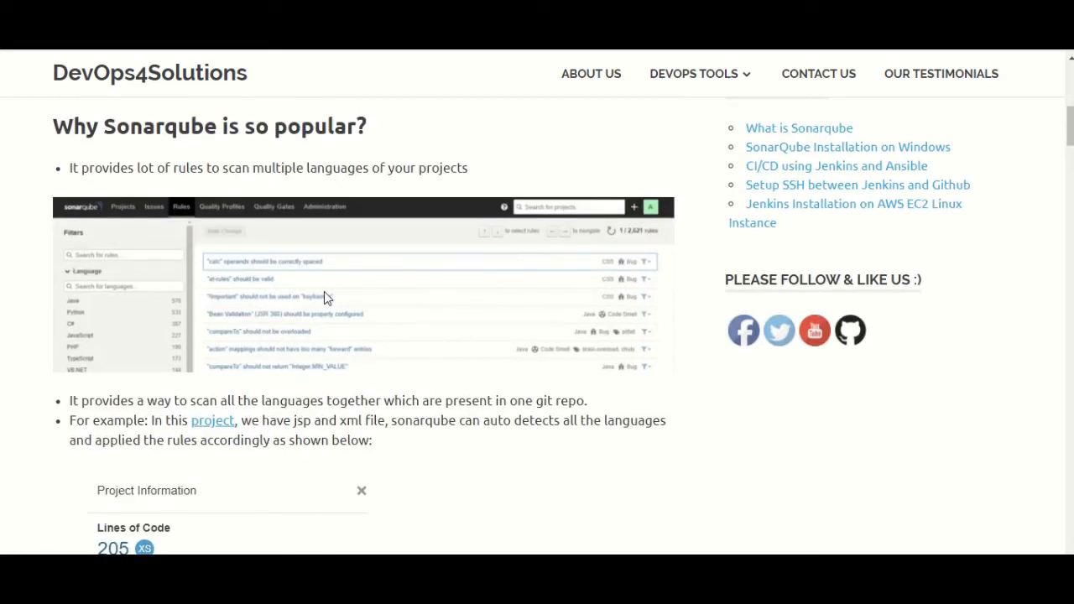
left_click_drag(167, 165, 435, 184)
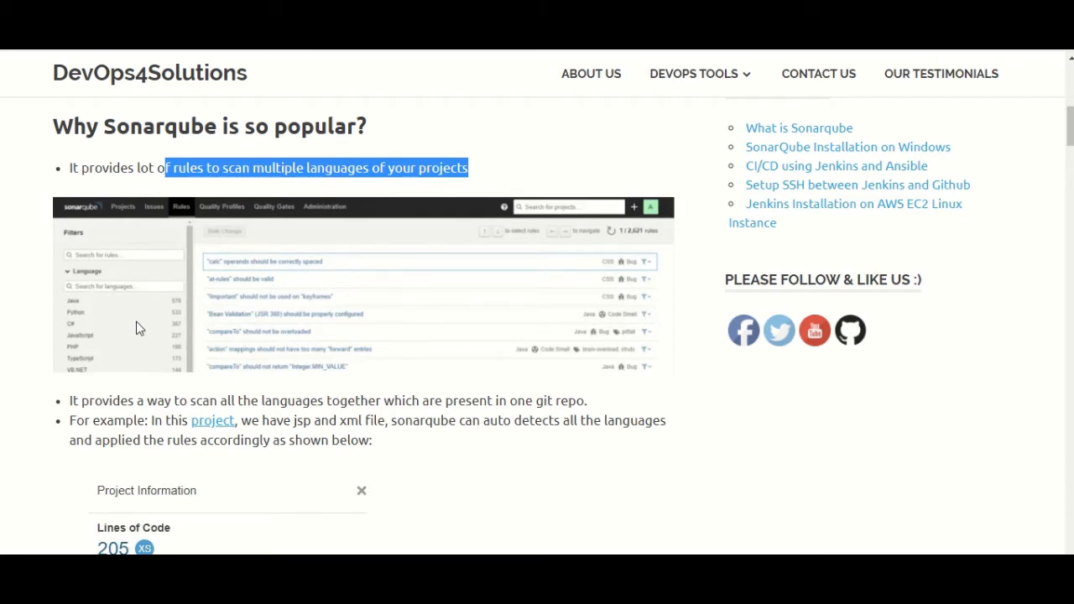
scroll(210, 318, "down", 1)
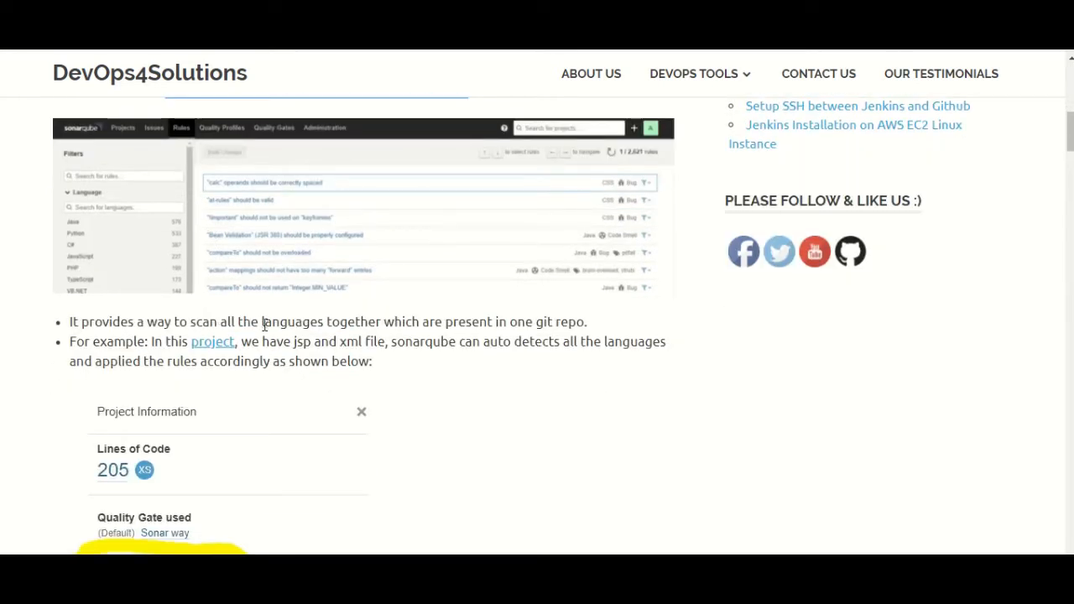
left_click_drag(177, 323, 252, 323)
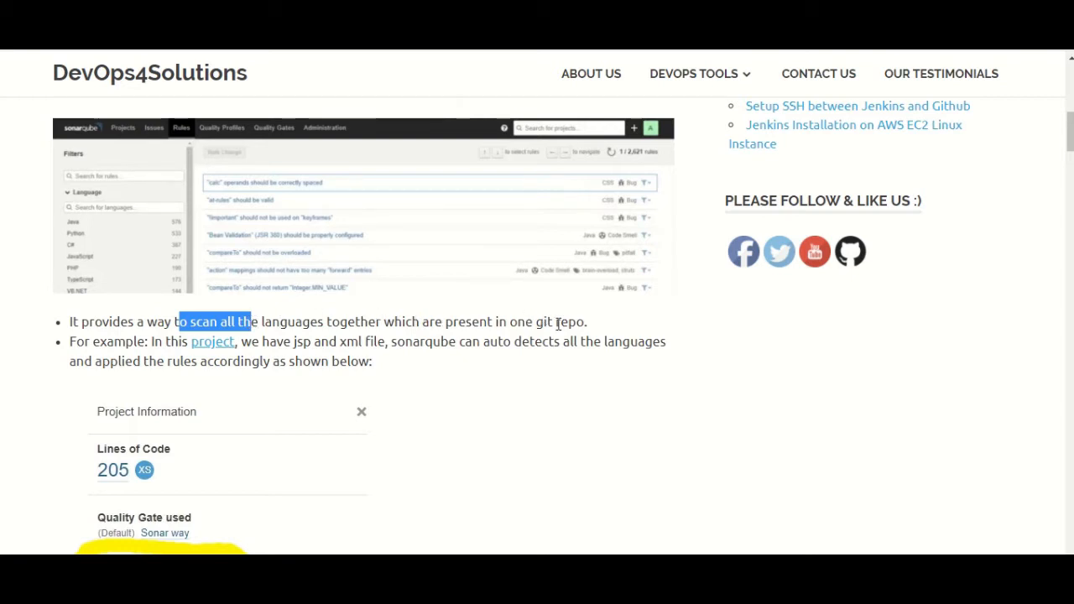
Scroll down to the example project's Quality Profiles panel, which uses Sonar way for JSP and XML
scroll(269, 342, "down", 1)
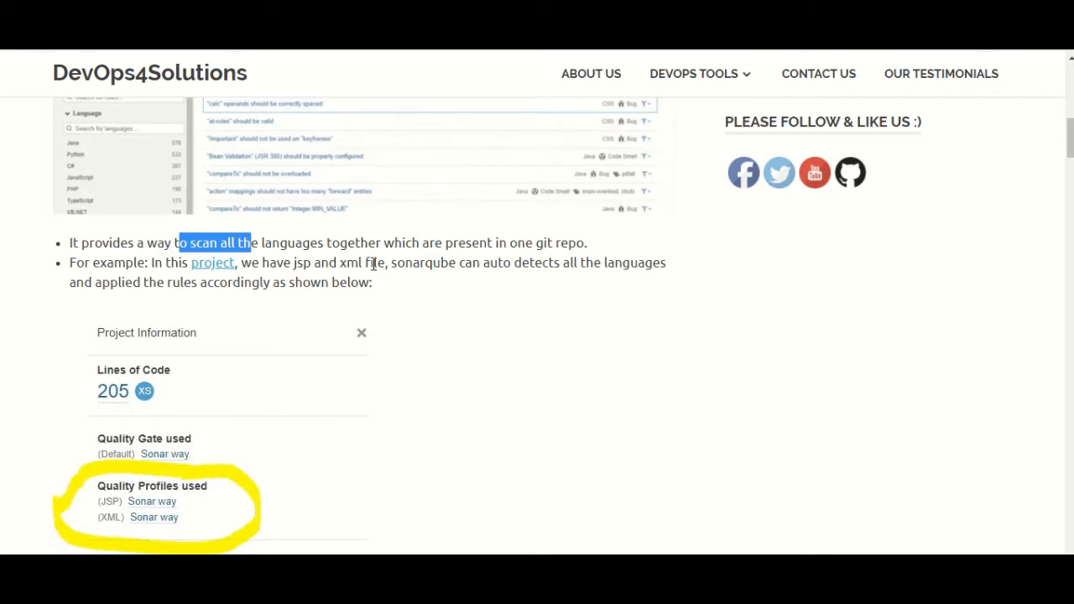
scroll(31, 383, "down", 1)
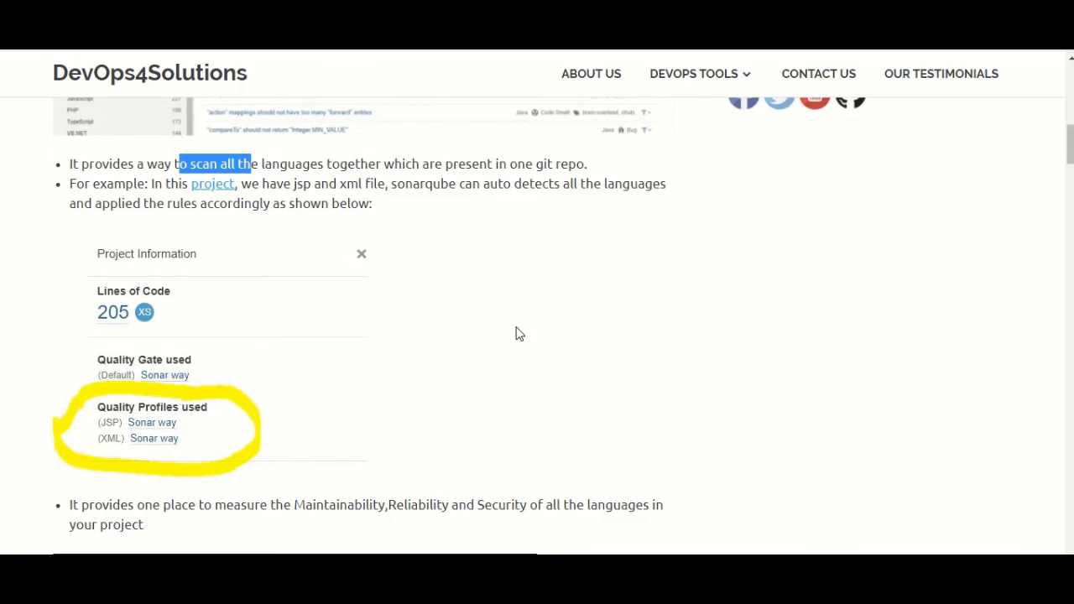
scroll(516, 334, "down", 4)
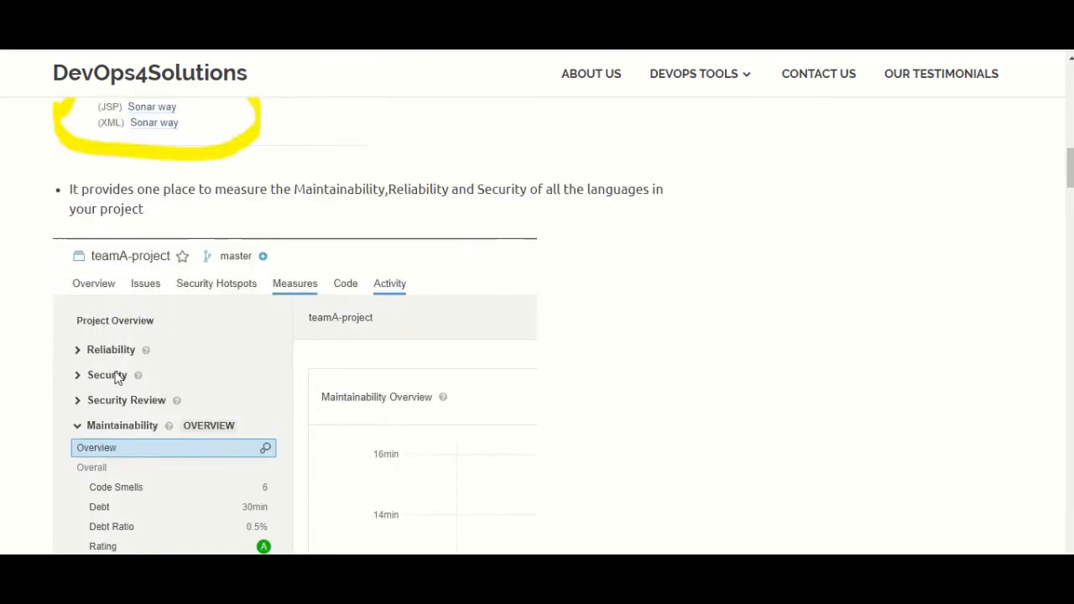
Scroll past the measures screenshot and language grid, then open 'installation of Sonarqube' in a new tab
scroll(207, 410, "down", 1)
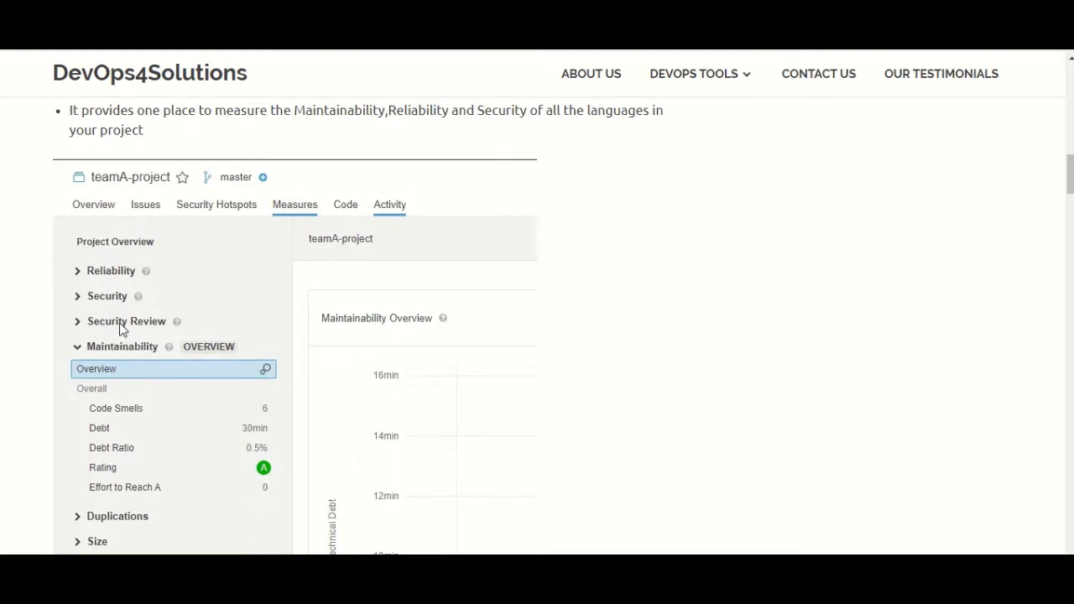
scroll(122, 329, "down", 1)
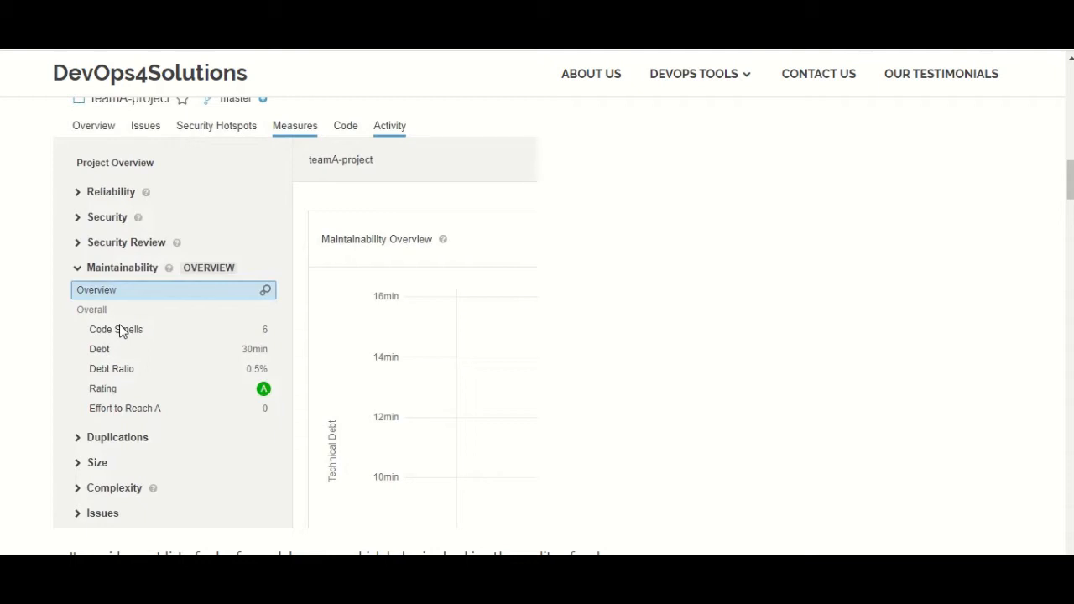
scroll(491, 310, "down", 2)
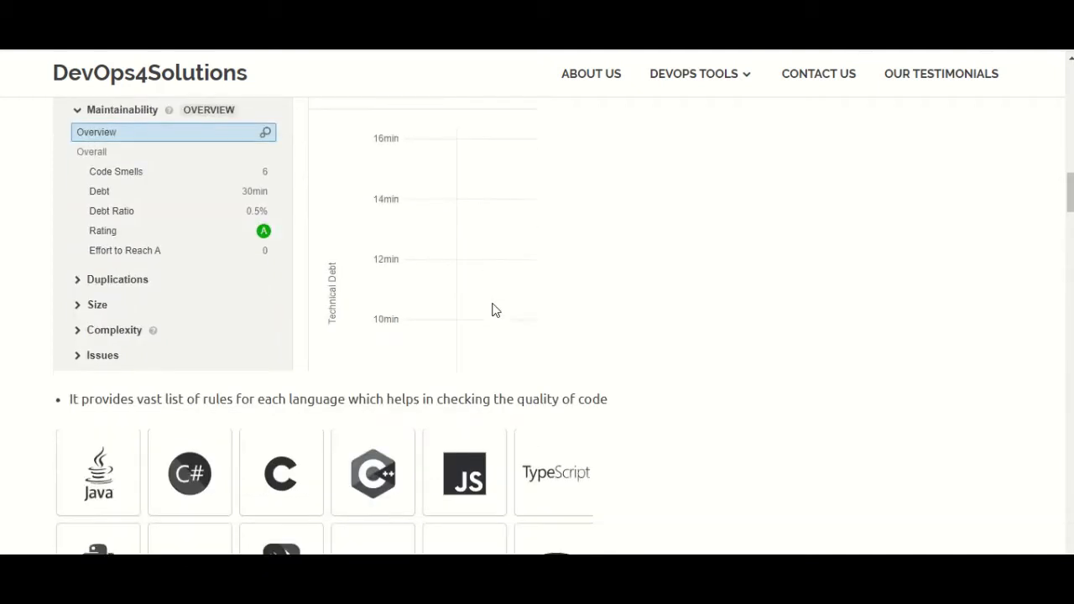
scroll(494, 309, "down", 3)
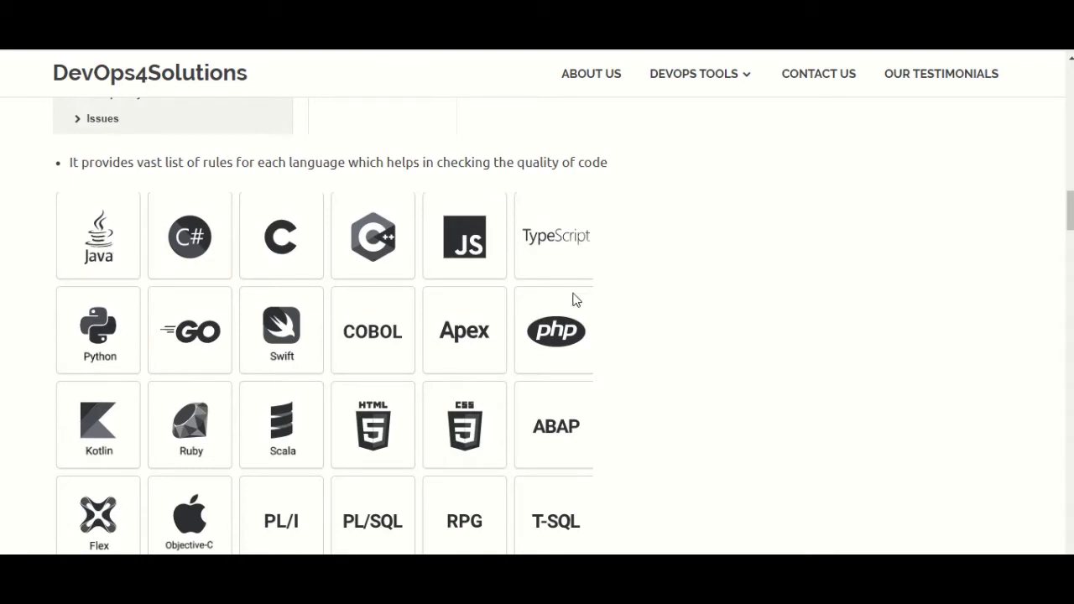
scroll(577, 302, "down", 1)
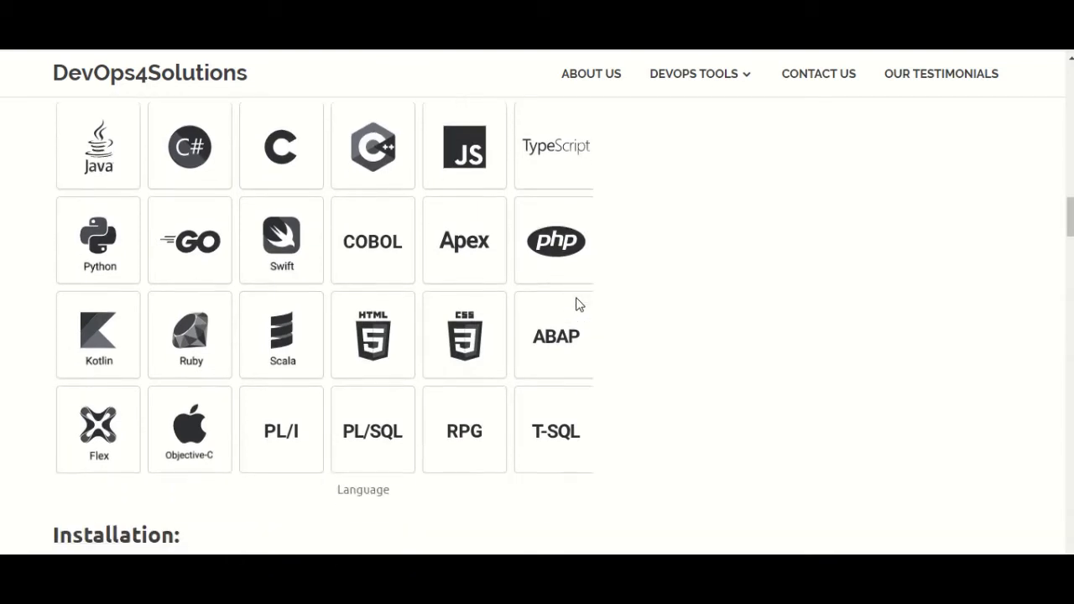
scroll(577, 304, "down", 1)
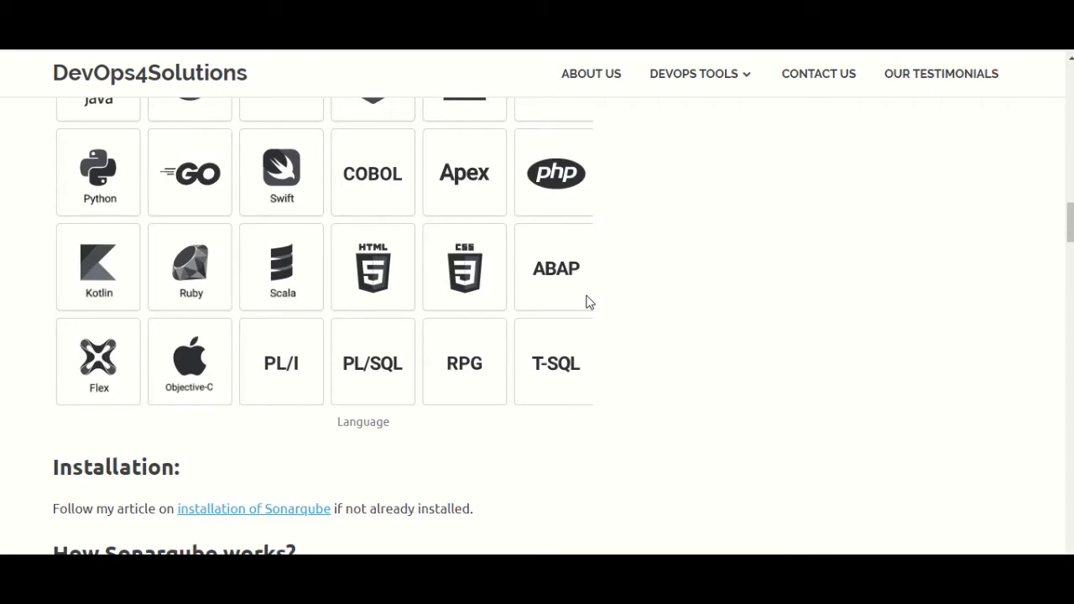
scroll(592, 300, "down", 2)
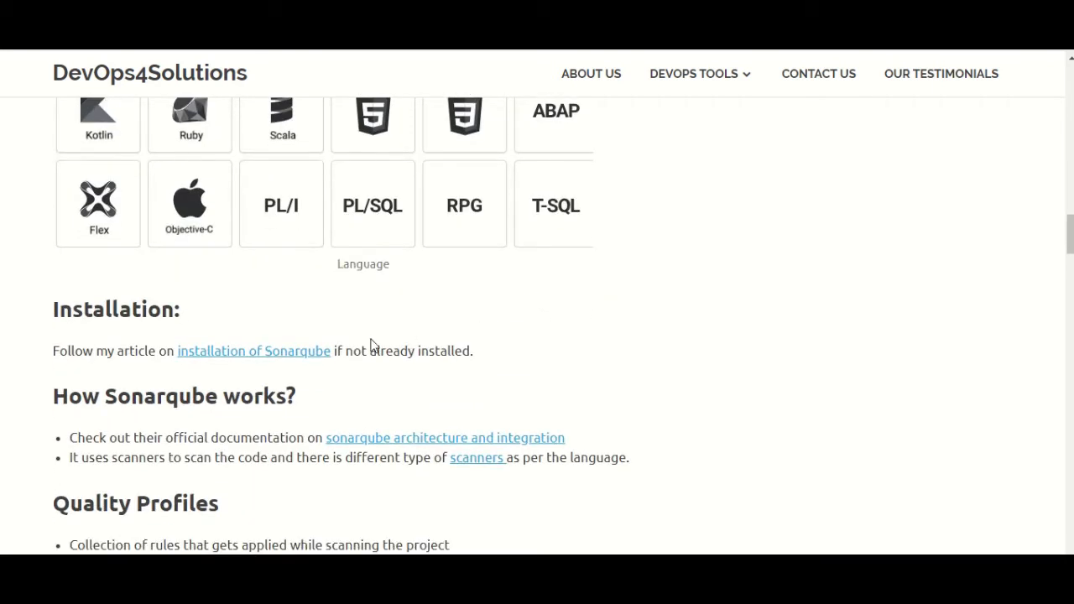
right_click(312, 353)
left_click(338, 358)
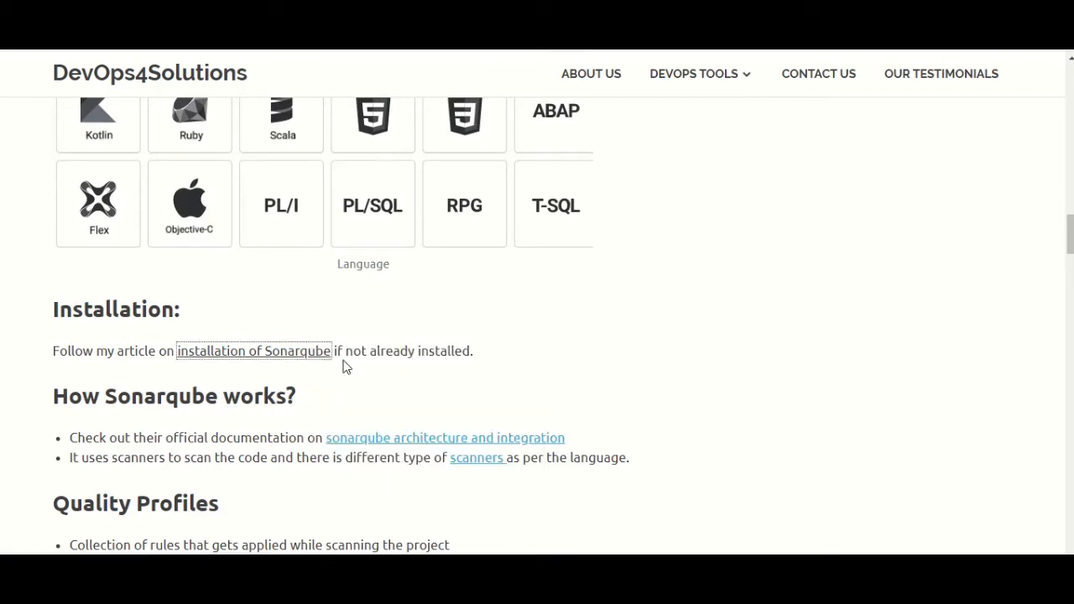
In the SonarQube Installation on Windows article, highlight the Java 1.8 prerequisite
left_click(218, 10)
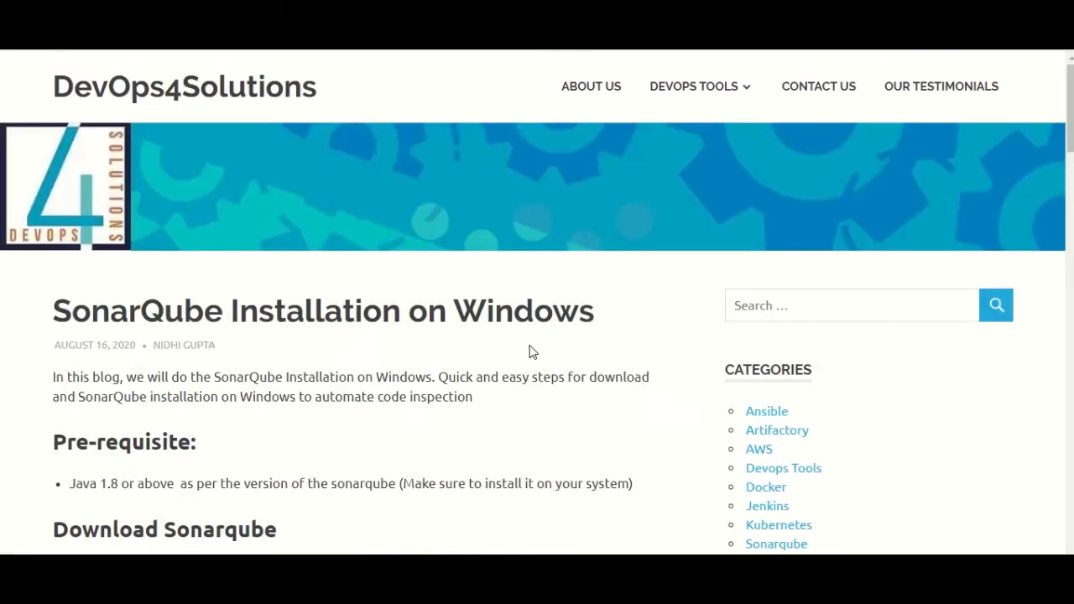
scroll(532, 352, "down", 2)
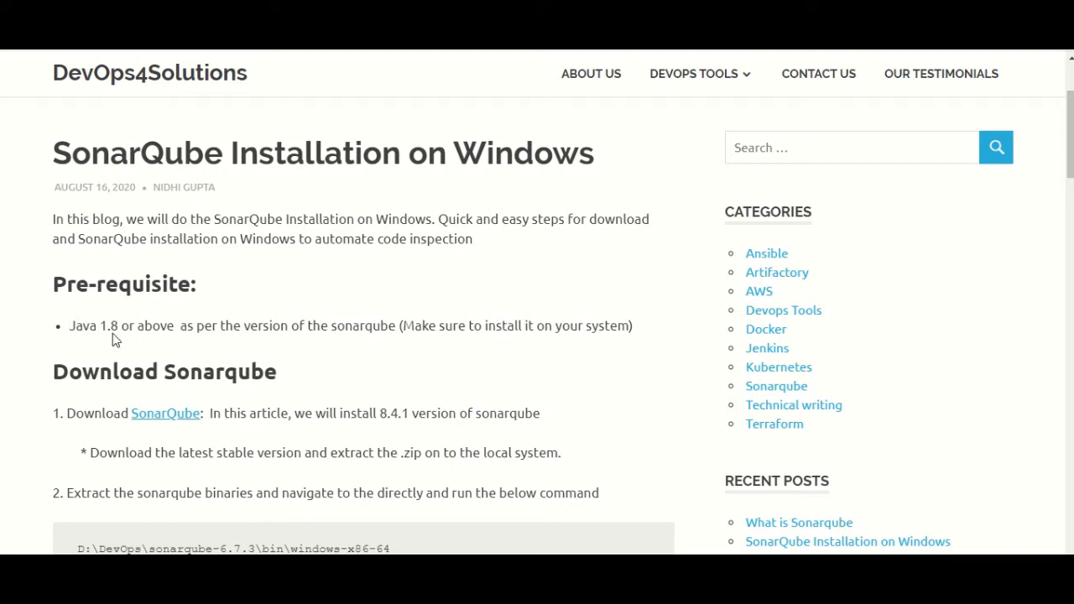
left_click_drag(120, 329, 88, 328)
Open the article's SonarQube download link in a new tab and view it
right_click(191, 417)
left_click(215, 424)
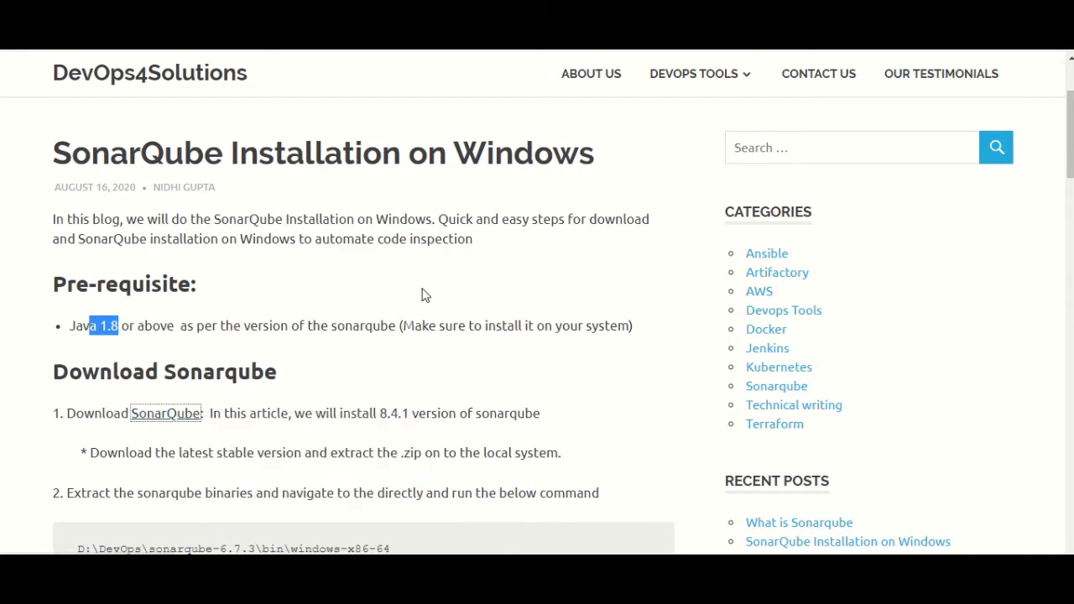
left_click(470, 12)
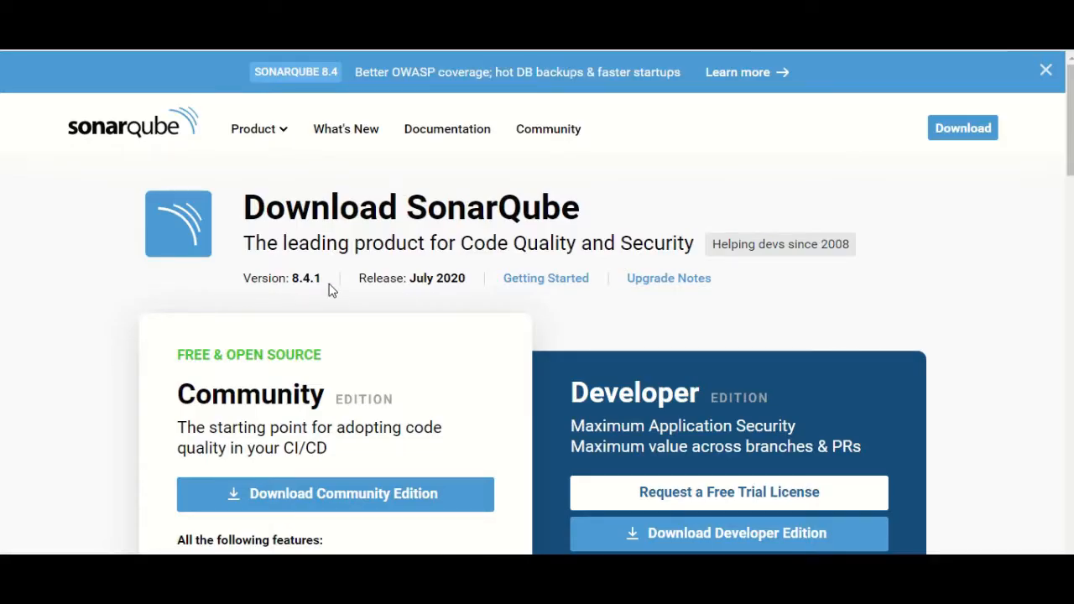
Highlight the 8.4.1 release version, then bring up the Desktop folder with the SonarQube archives
left_click_drag(324, 284, 286, 278)
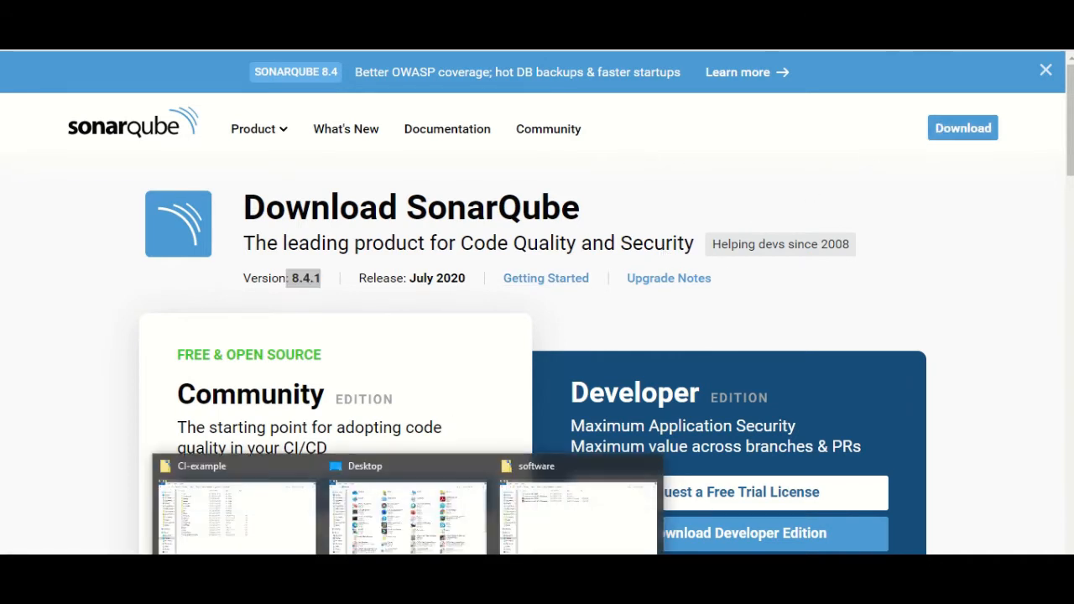
left_click(564, 522)
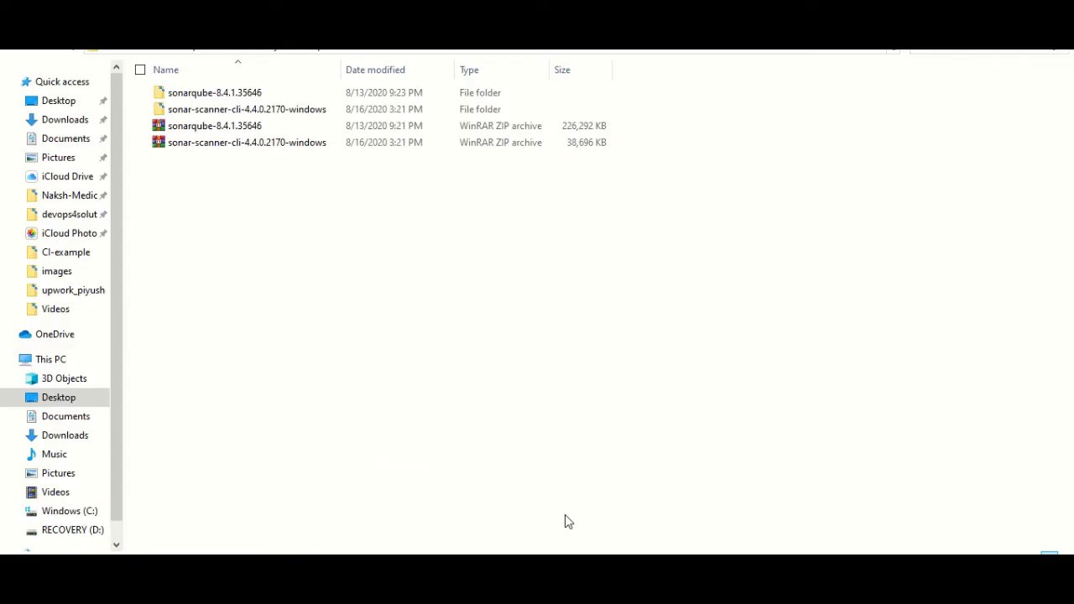
Browse into the extracted sonarqube-8.4.1.35646 folder down to bin\windows-x86-64
left_click(243, 129)
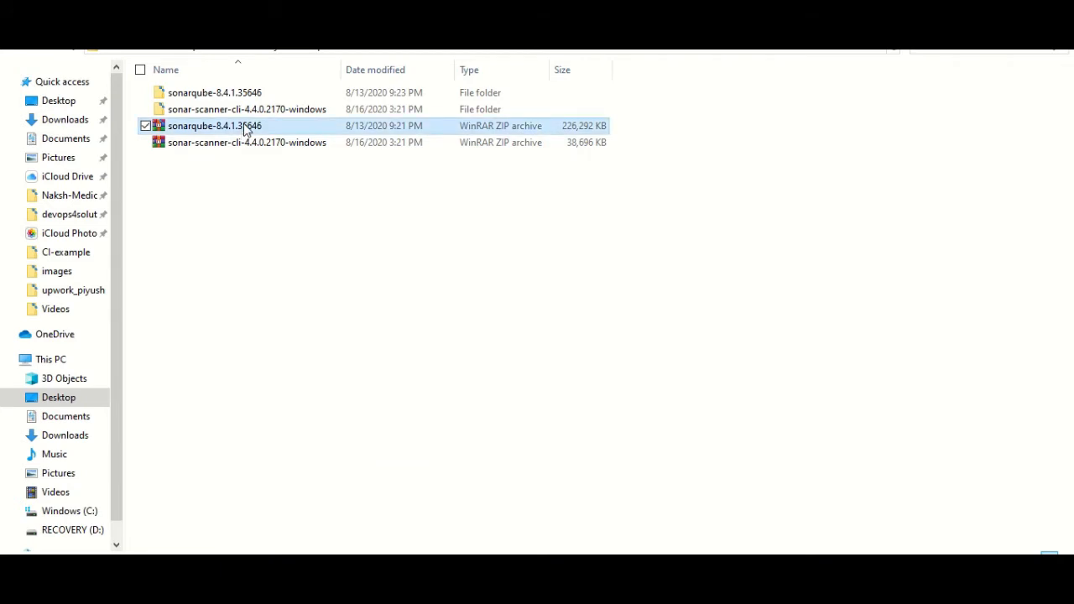
double_click(251, 96)
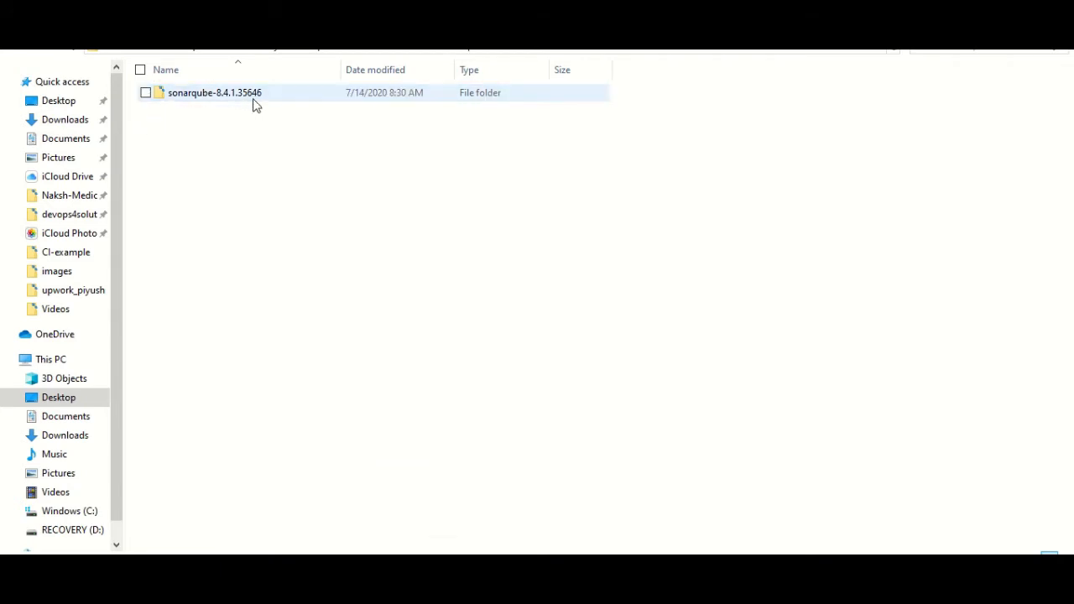
double_click(259, 98)
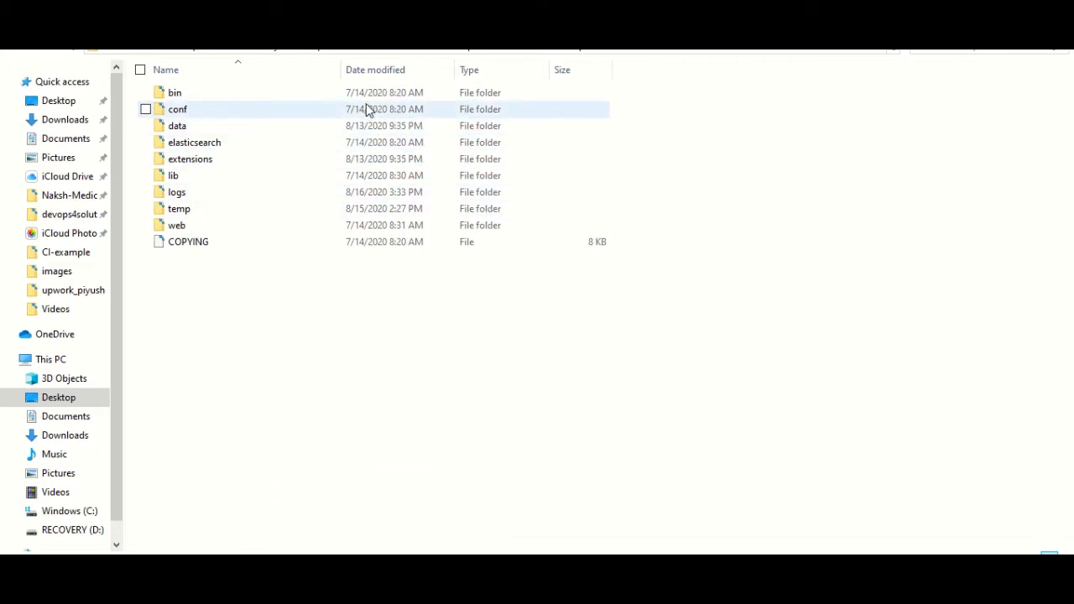
double_click(206, 96)
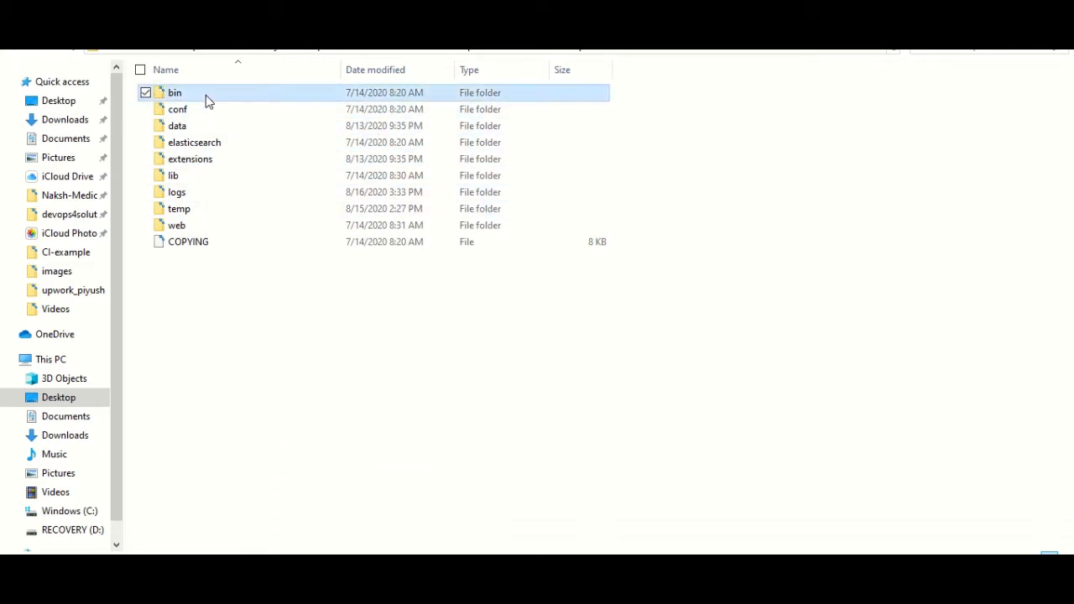
double_click(223, 143)
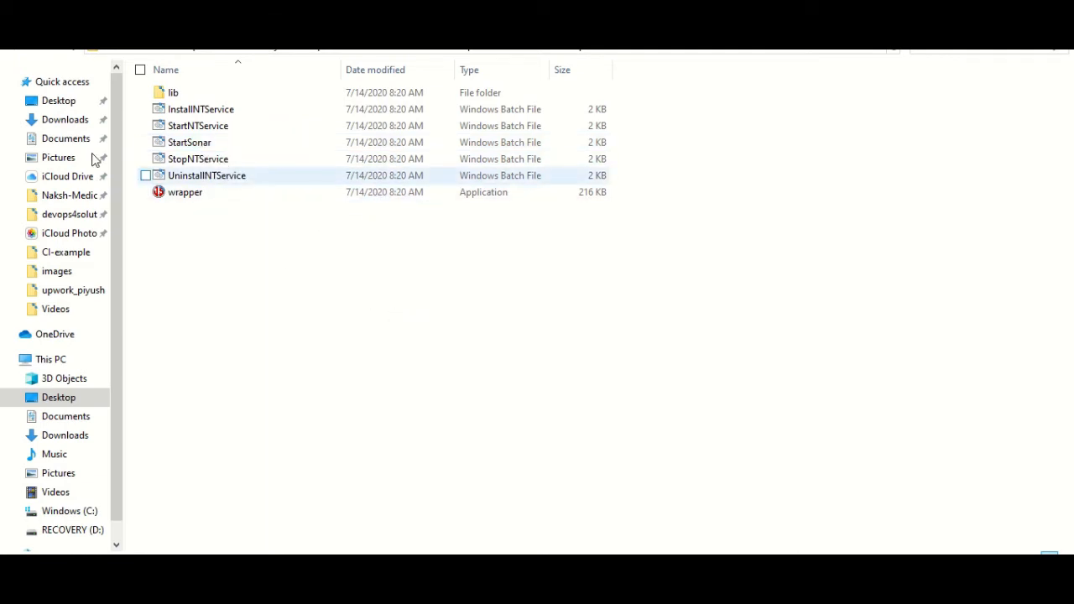
Go back up to the SonarQube installation folder and open its conf folder
left_click(19, 49)
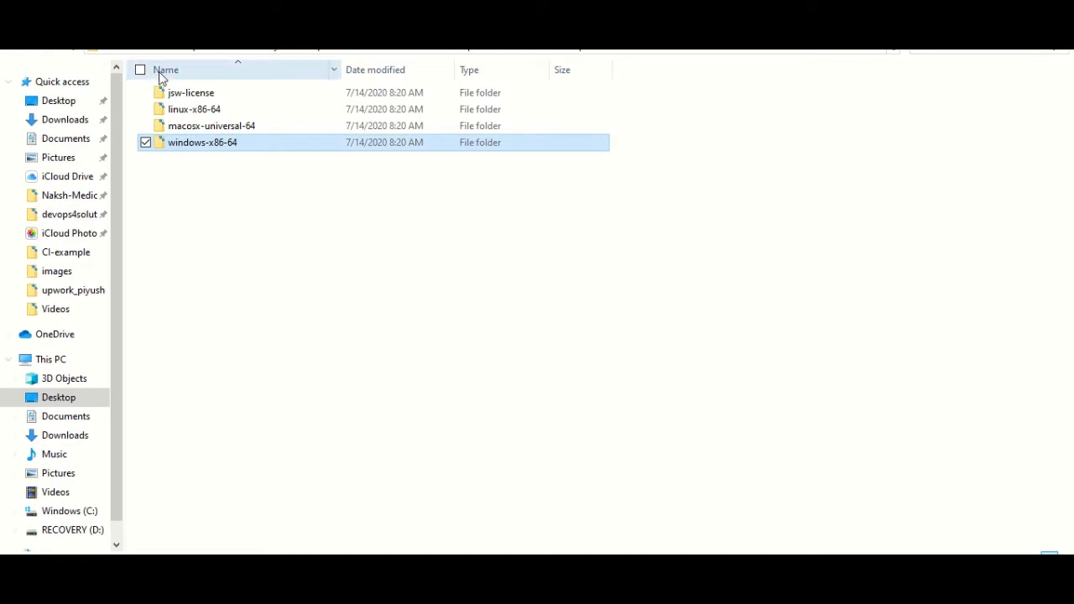
left_click(15, 50)
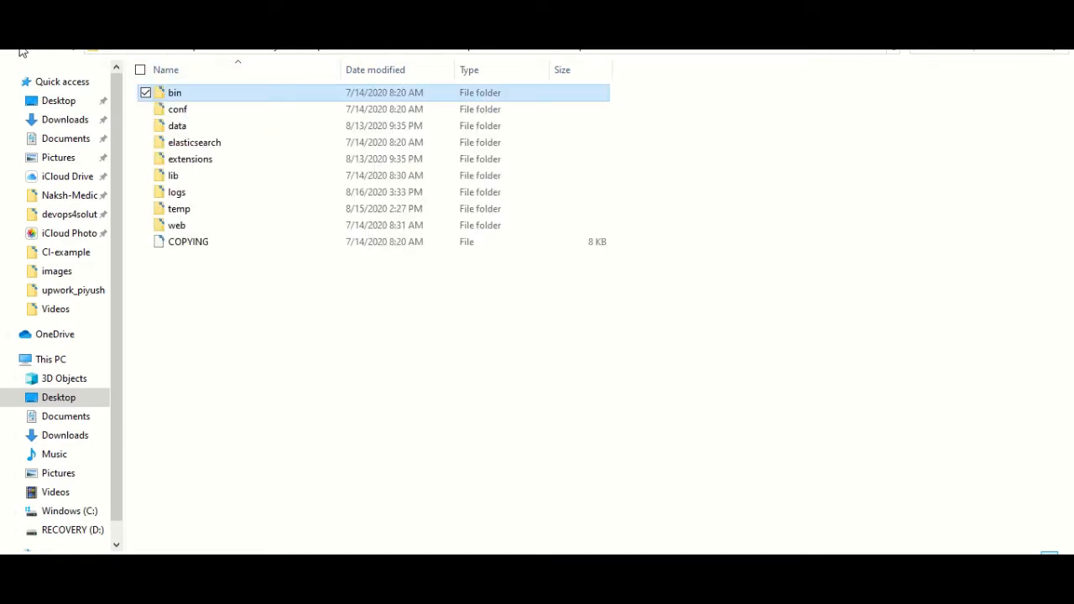
double_click(178, 109)
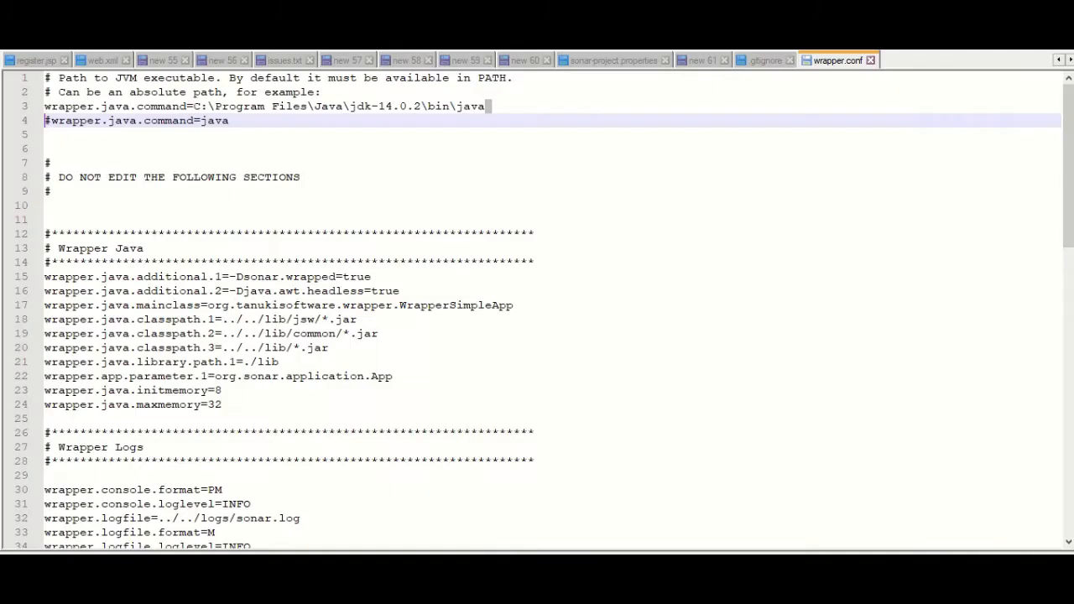
Highlight the wrapper.java.command path to jdk-14.0.2 and the commented default line, then show the console
triple_click(69, 107)
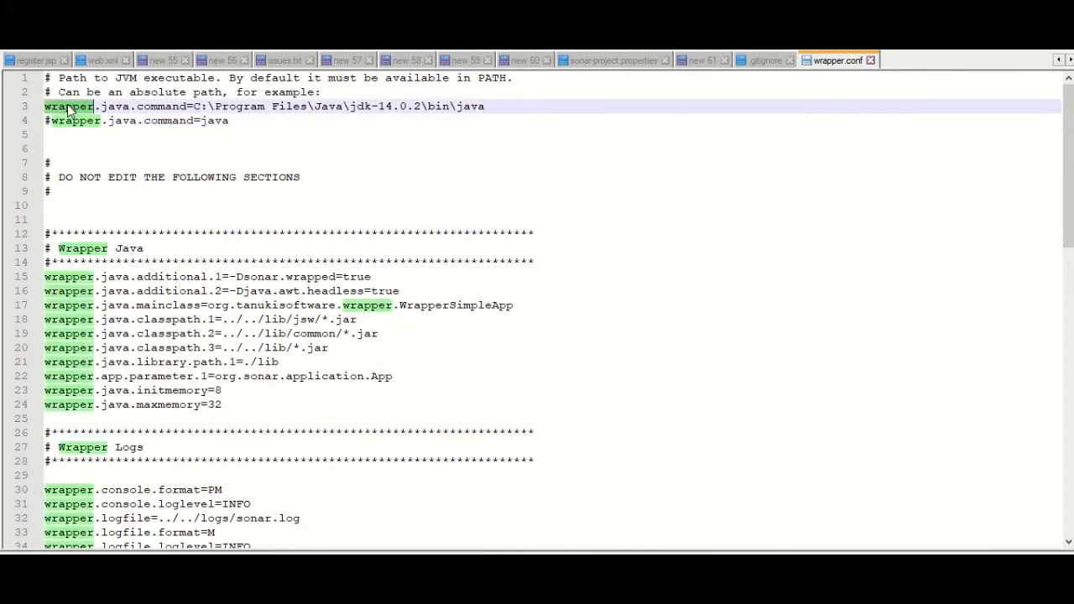
left_click(195, 107)
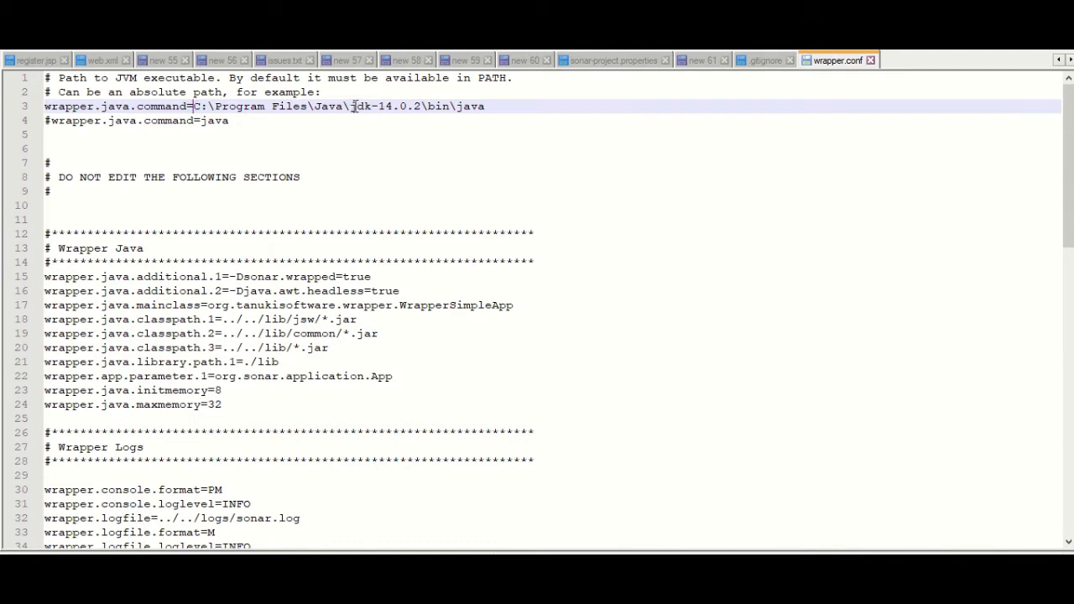
left_click_drag(356, 106, 423, 106)
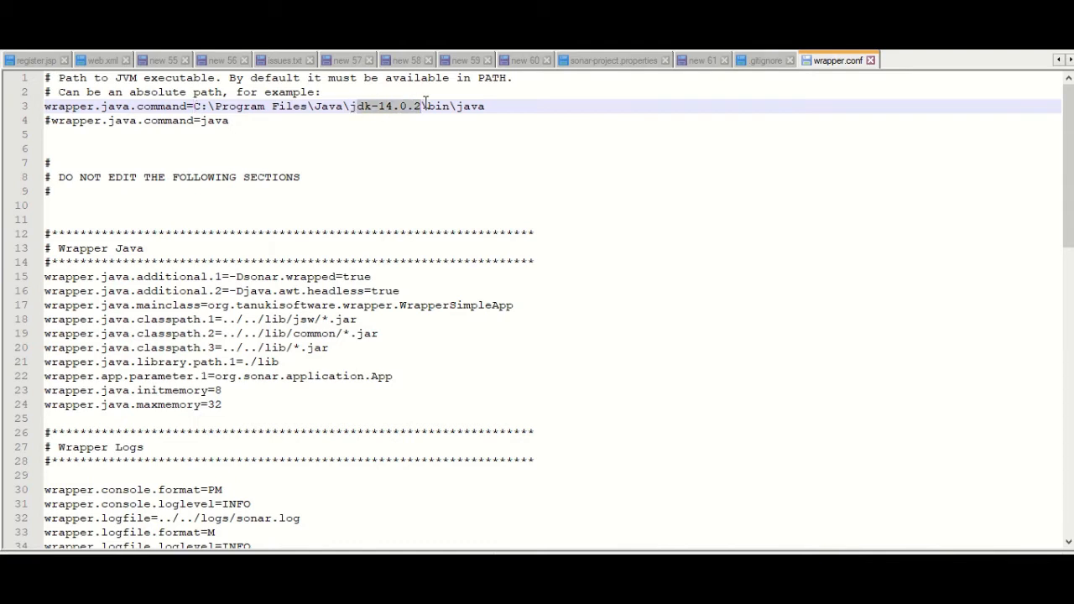
left_click_drag(190, 107, 491, 105)
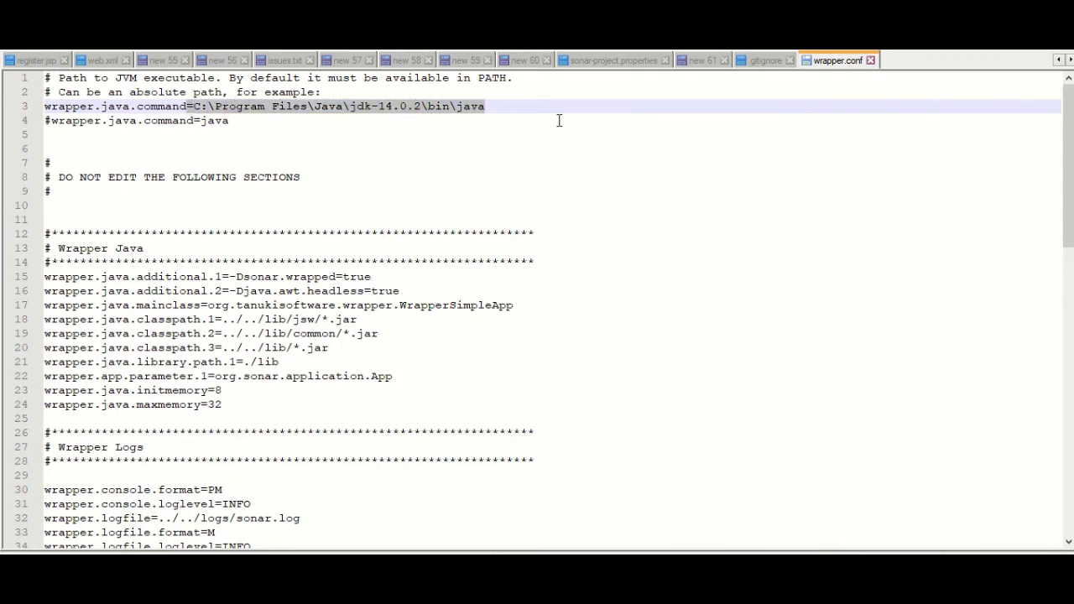
left_click_drag(227, 122, 87, 120)
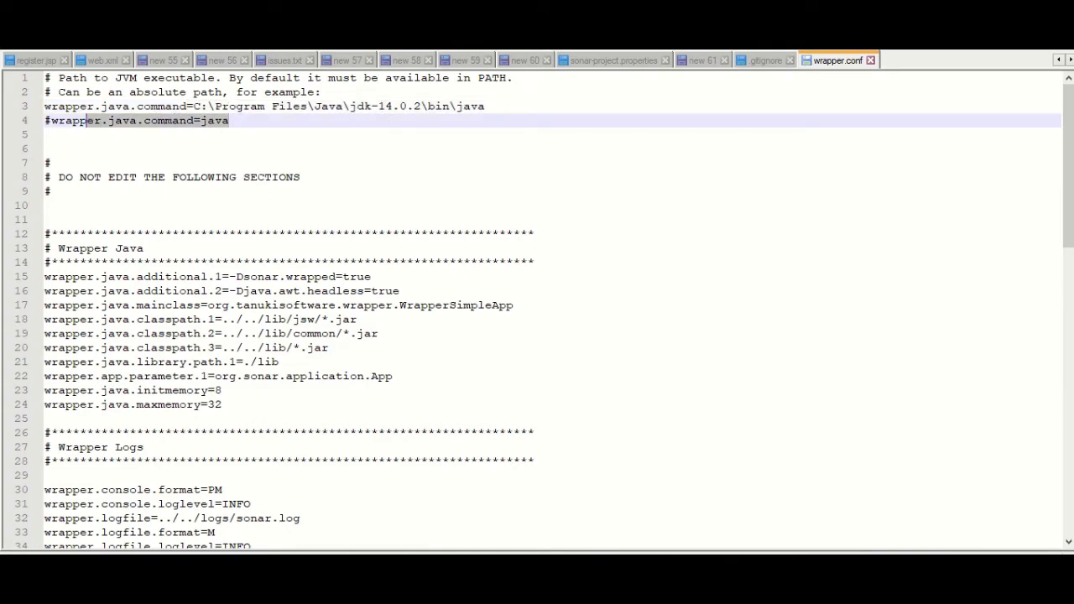
left_click(377, 535)
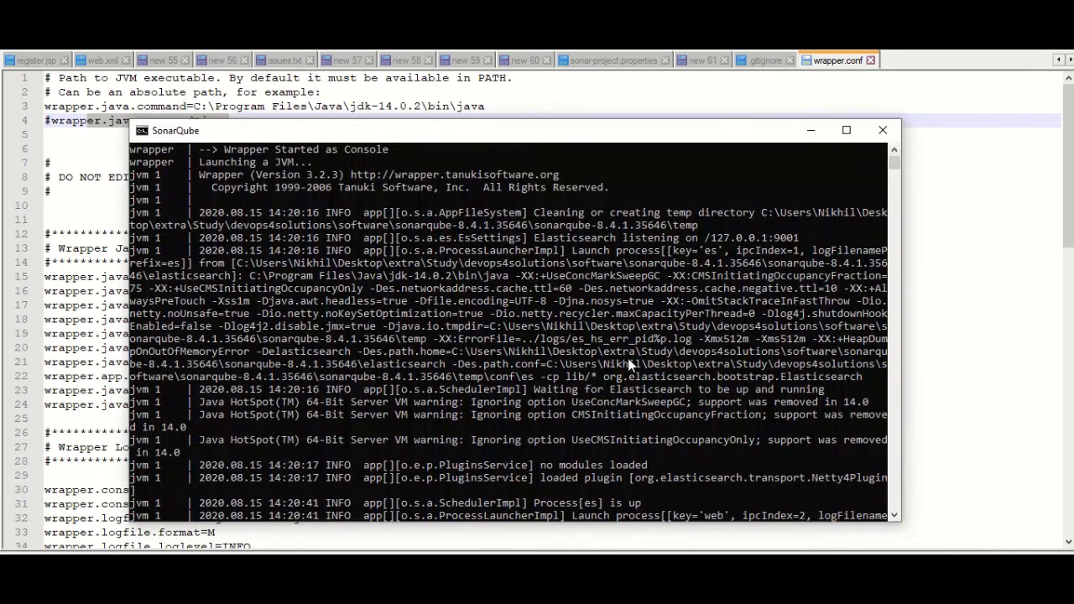
Highlight 'Process[es] is up' in the console, then go to the SonarQube web page's Quality Profiles
left_click_drag(543, 389, 602, 390)
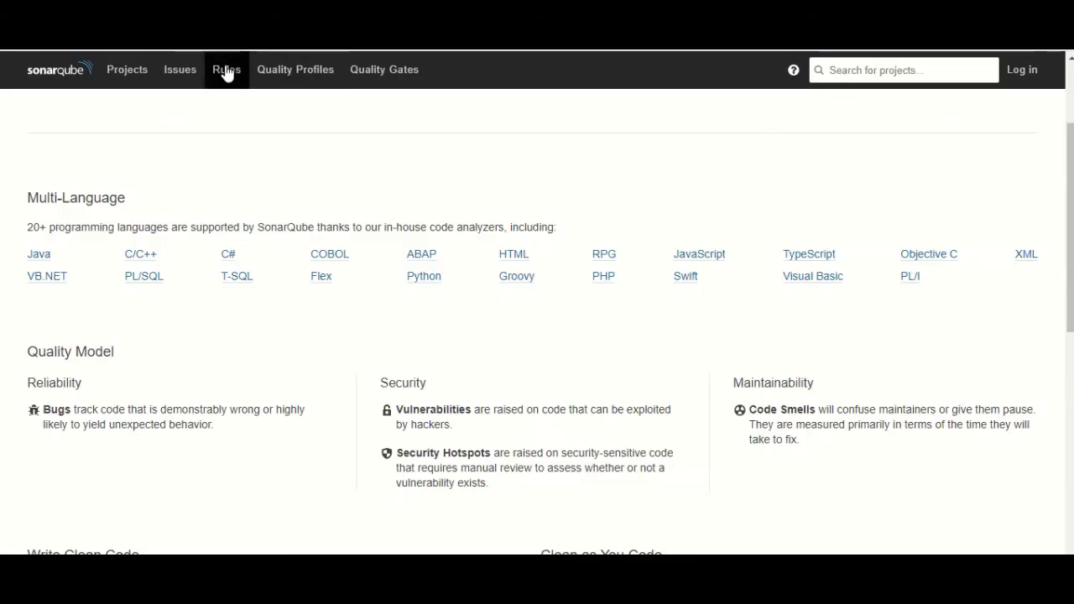
left_click(271, 87)
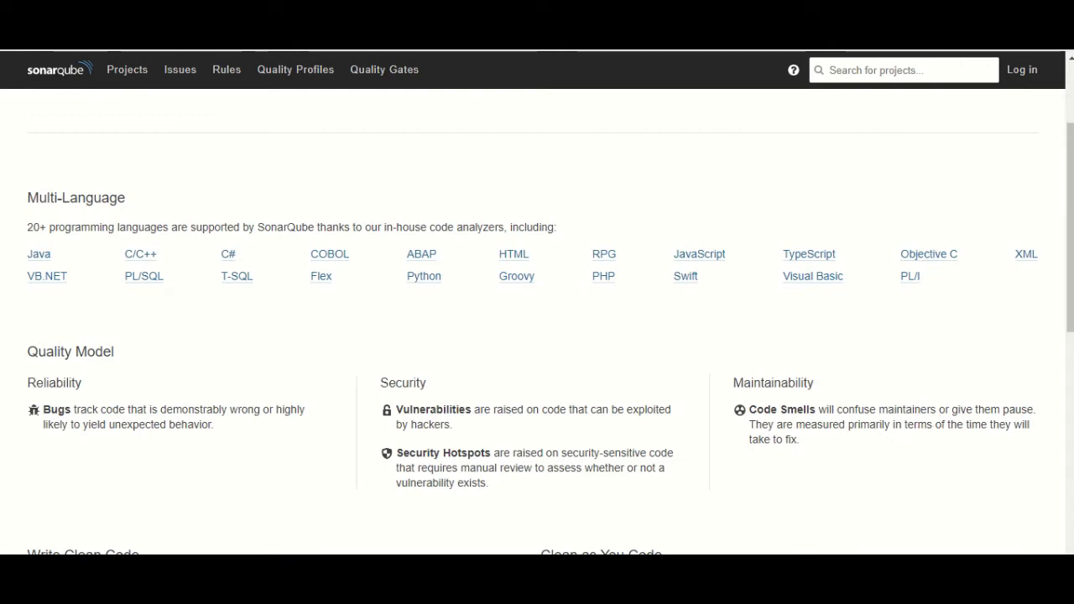
Log in as administrator, dismiss the password warning, and return to the blog's Quality Profiles section
left_click(1022, 69)
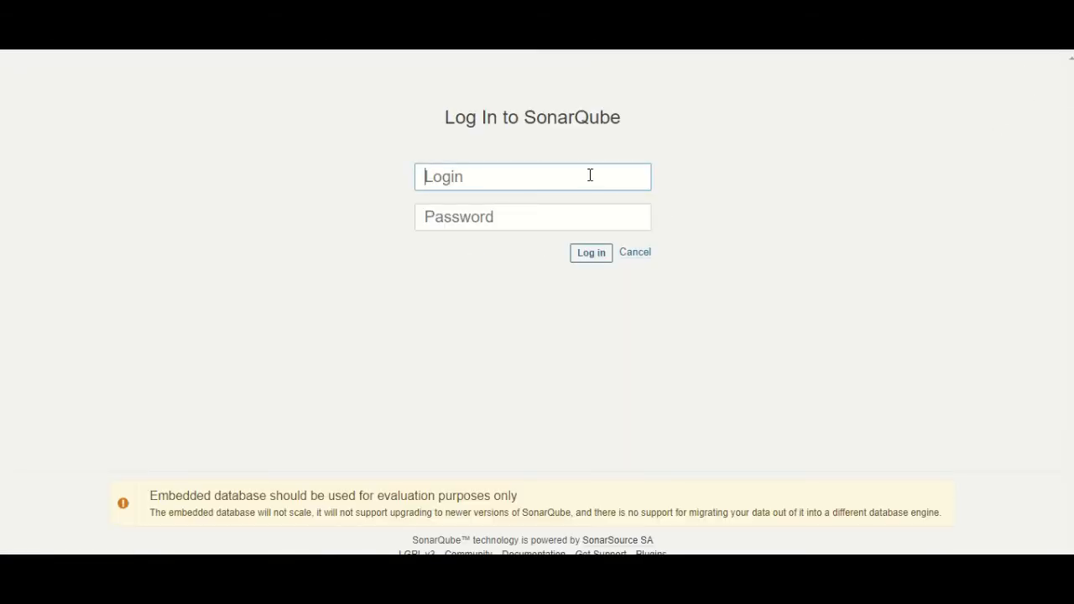
type("admin")
key("Tab")
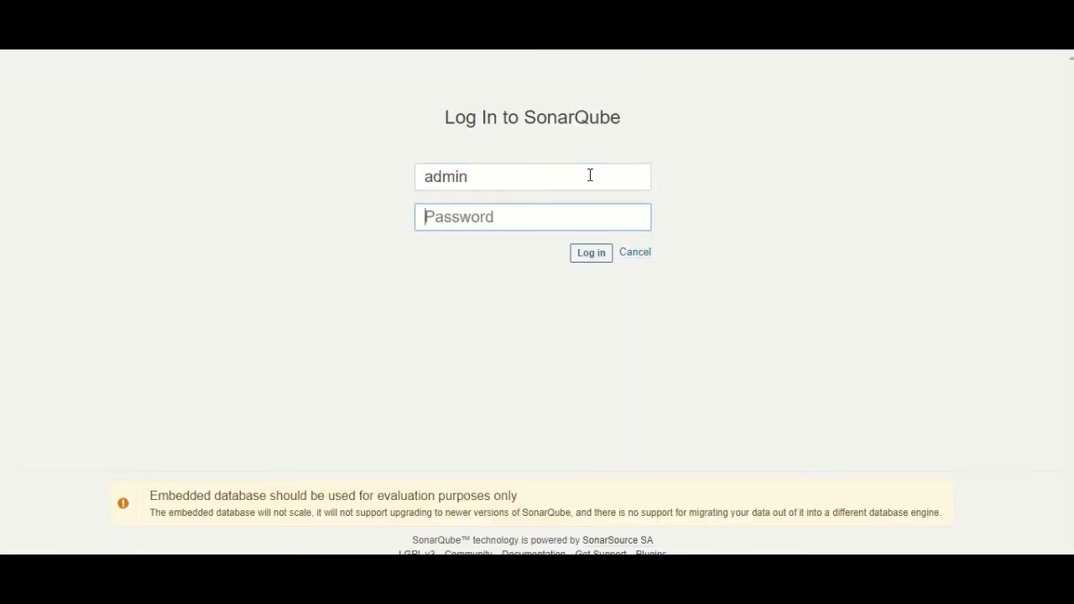
type("adm")
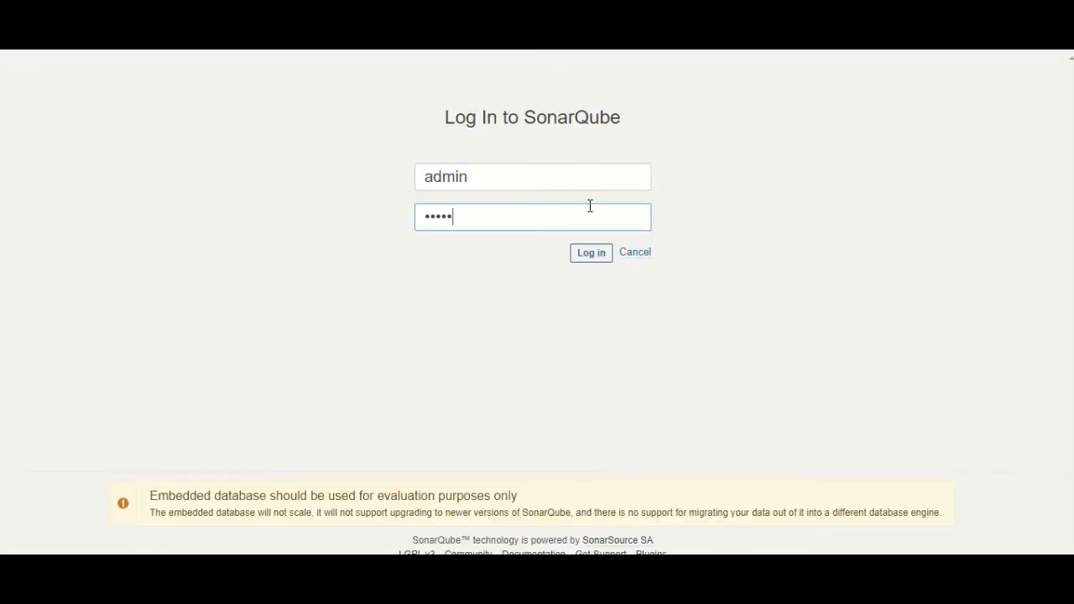
left_click(594, 254)
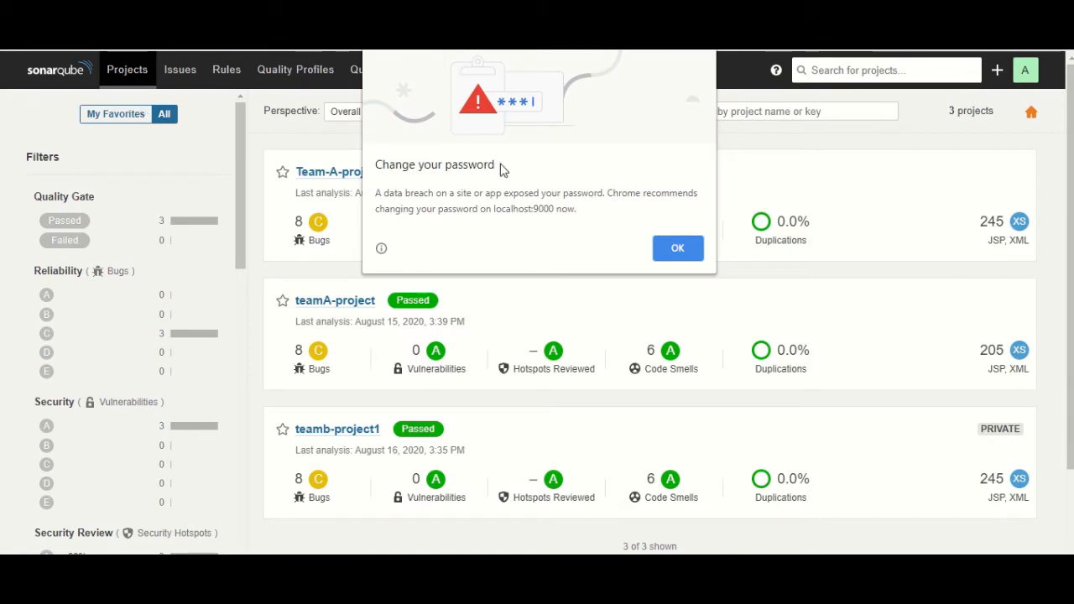
left_click(671, 251)
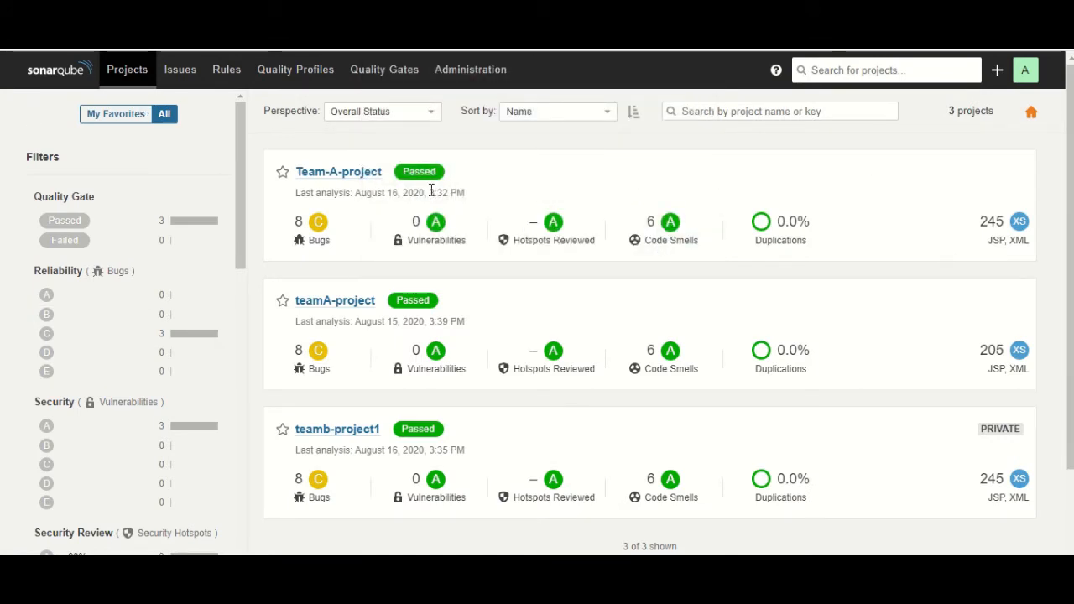
left_click(126, 13)
scroll(579, 307, "down", 1)
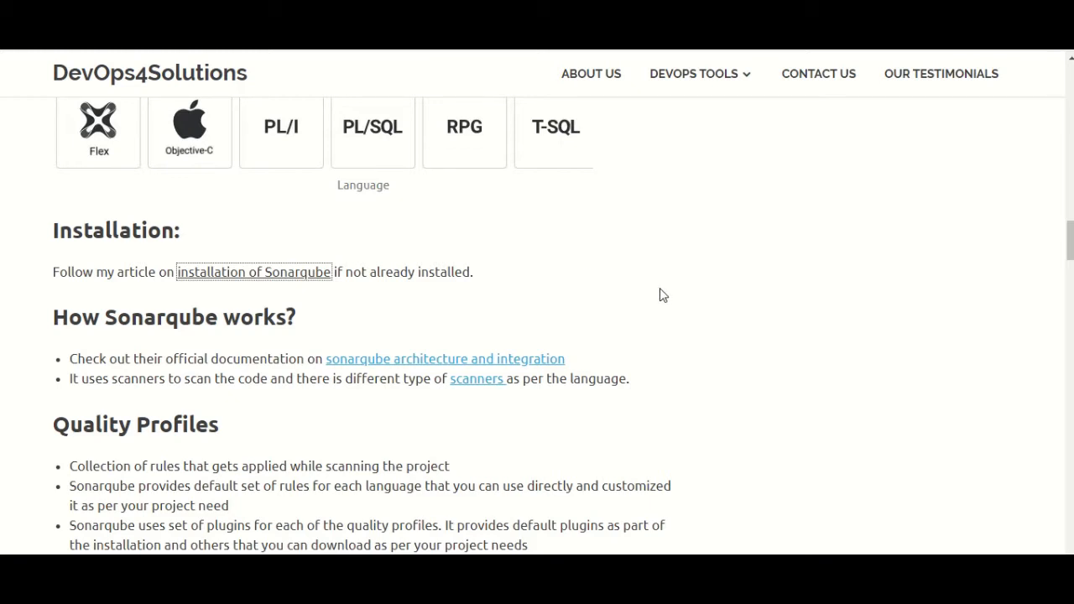
In How Sonarqube works, highlight 'scanners' and open that link's SonarScanner docs in a new tab
scroll(659, 288, "down", 1)
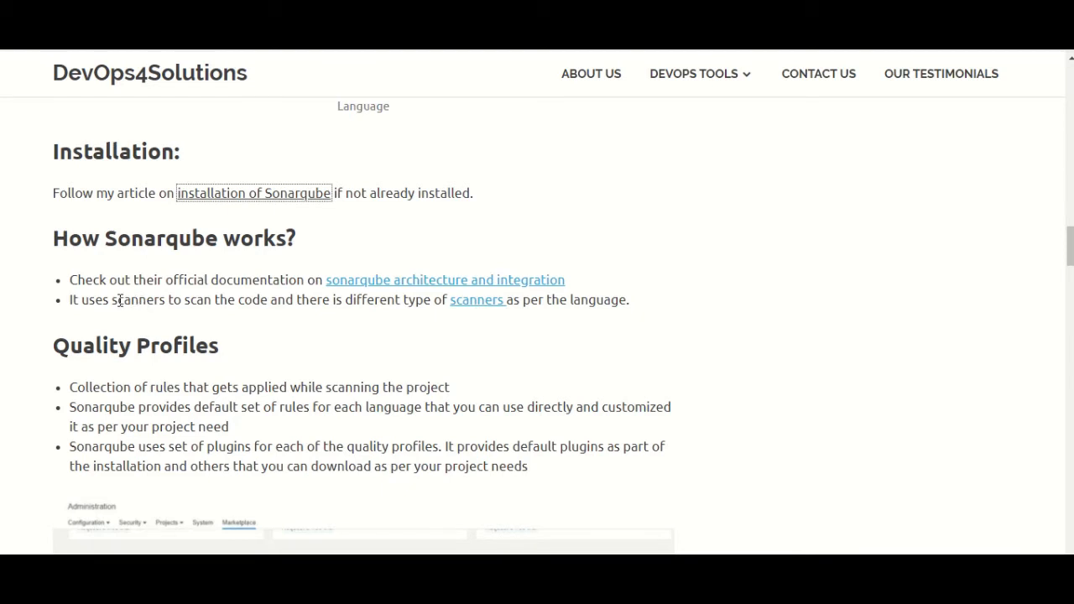
left_click_drag(119, 300, 140, 300)
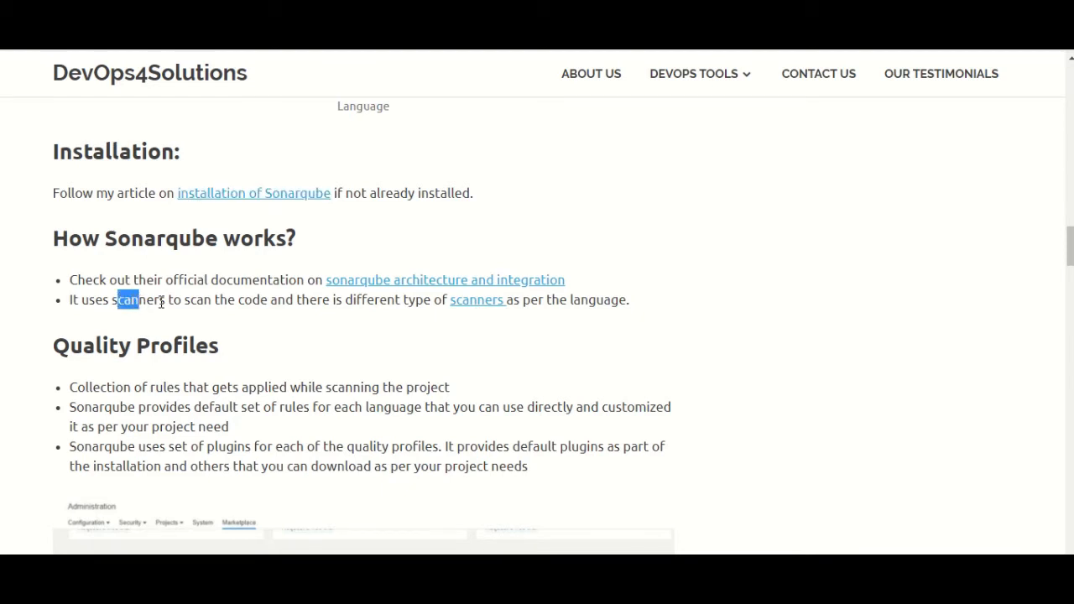
right_click(499, 305)
left_click(506, 312)
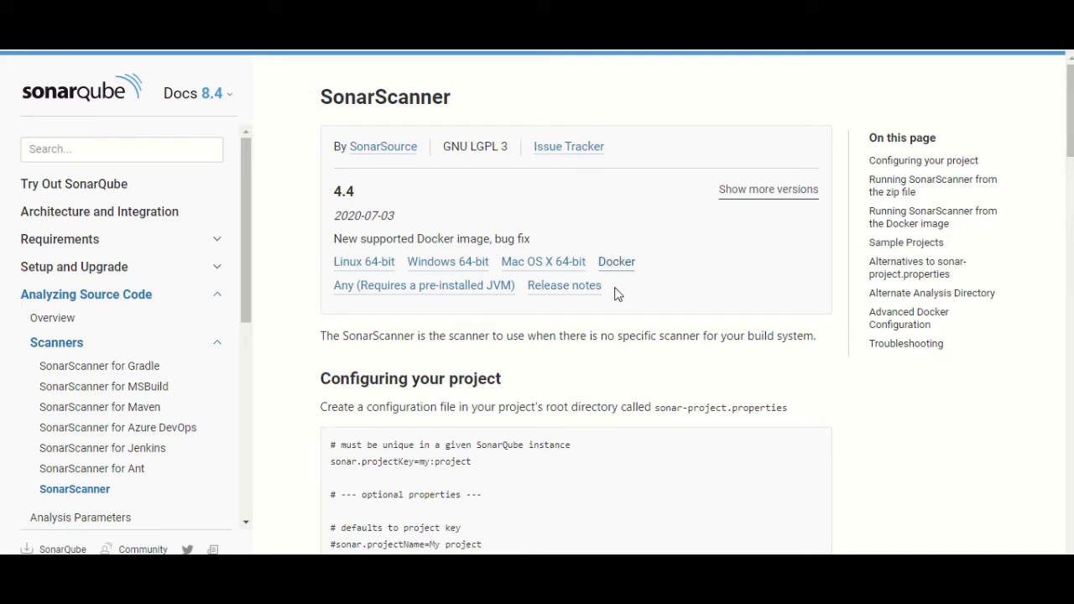
Highlight the SonarScanner 4.4 download links for Linux, Windows, Mac OS X and Docker
left_click_drag(617, 292, 327, 262)
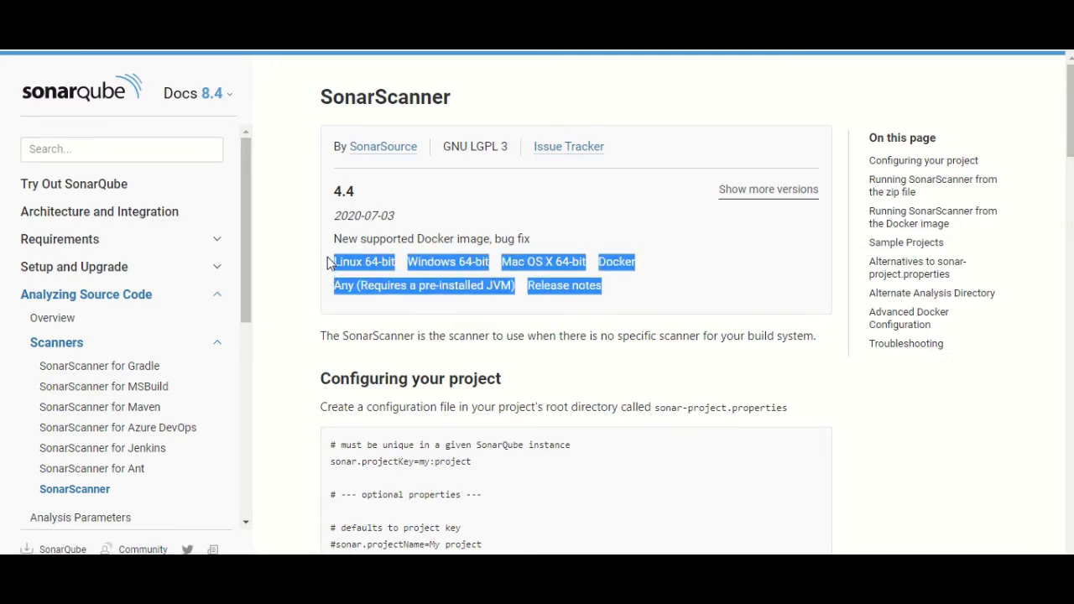
left_click(719, 302)
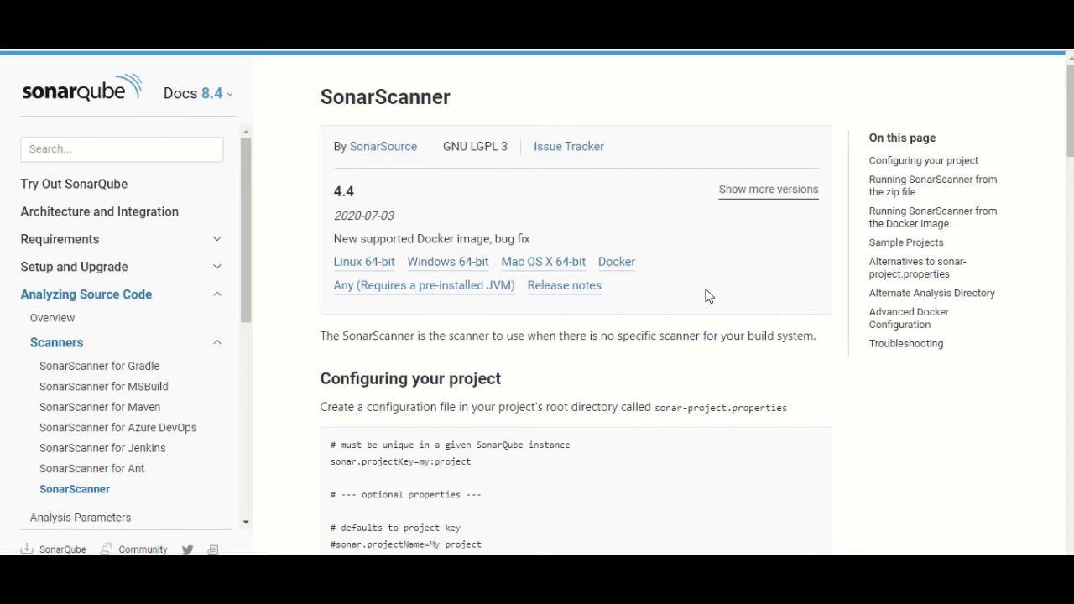
Open software > sonar-scanner-4.4.0.2170-windows > bin in File Explorer, then This PC's Properties
mouse_move(420, 550)
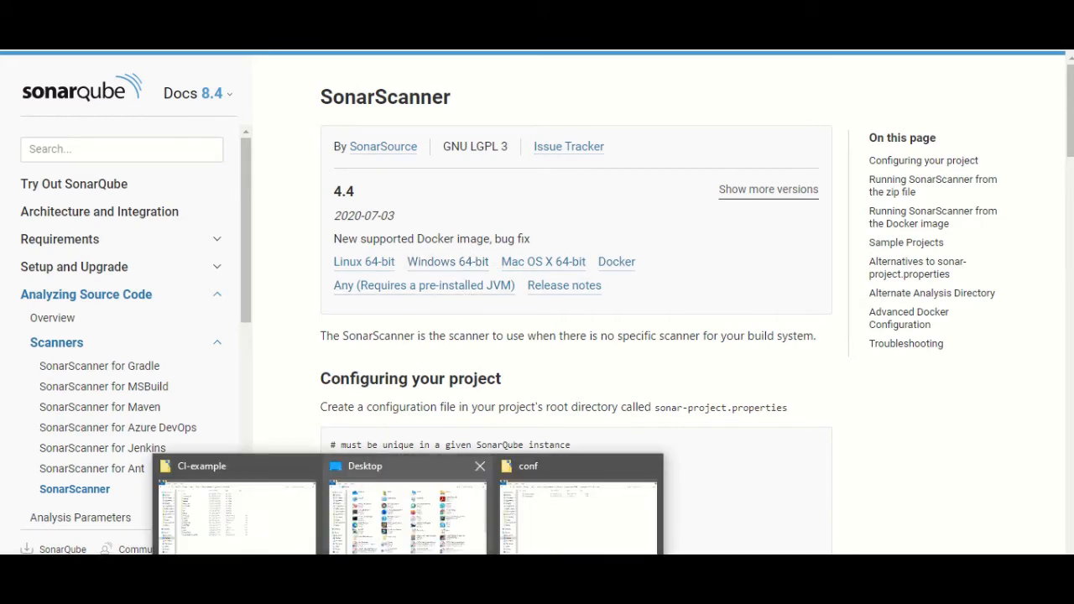
left_click(537, 504)
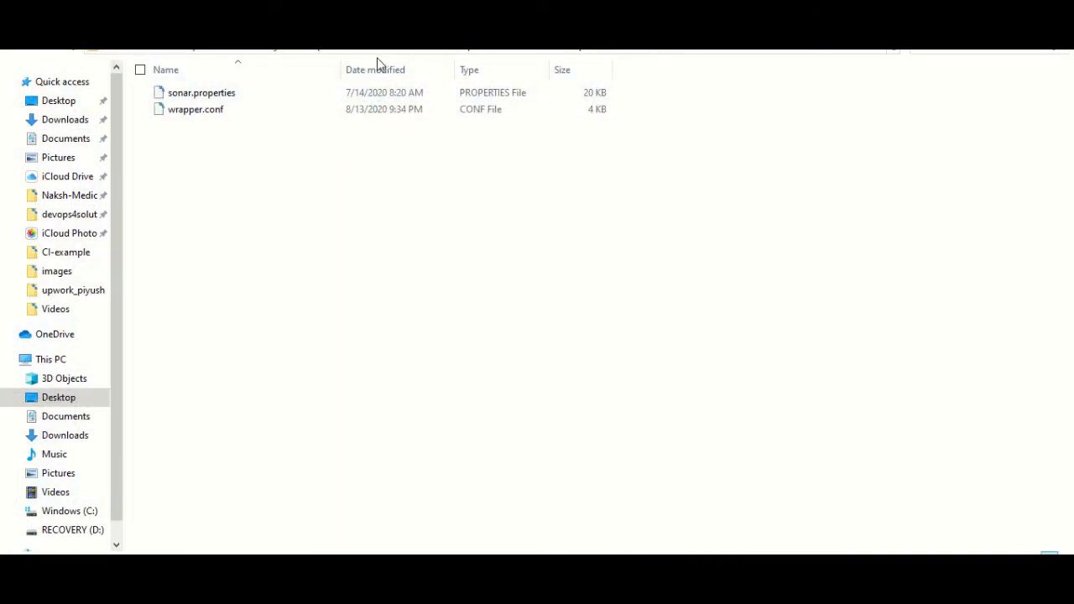
left_click(338, 52)
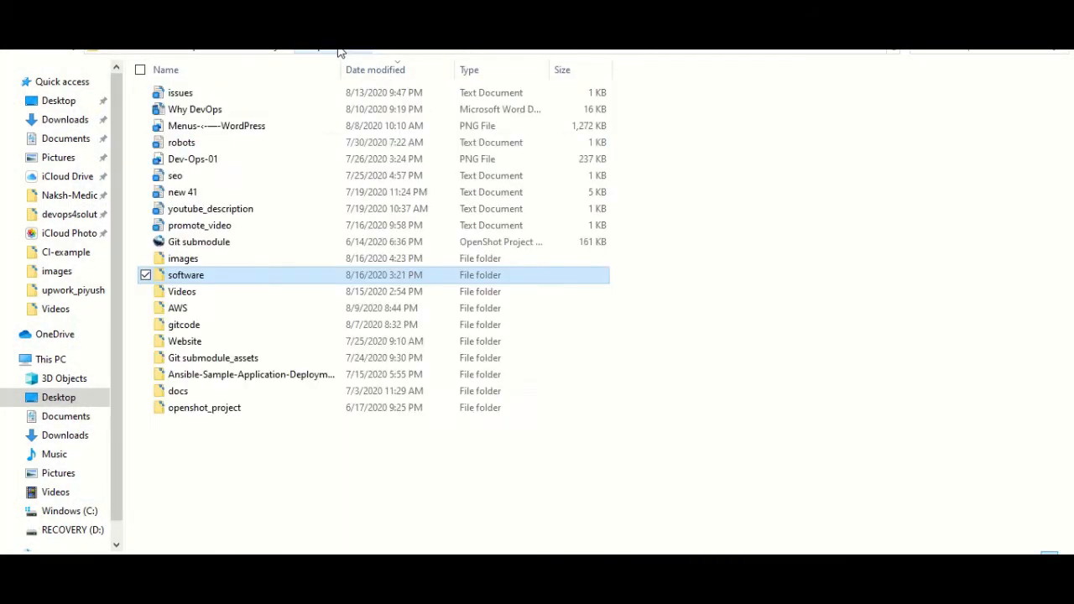
double_click(195, 276)
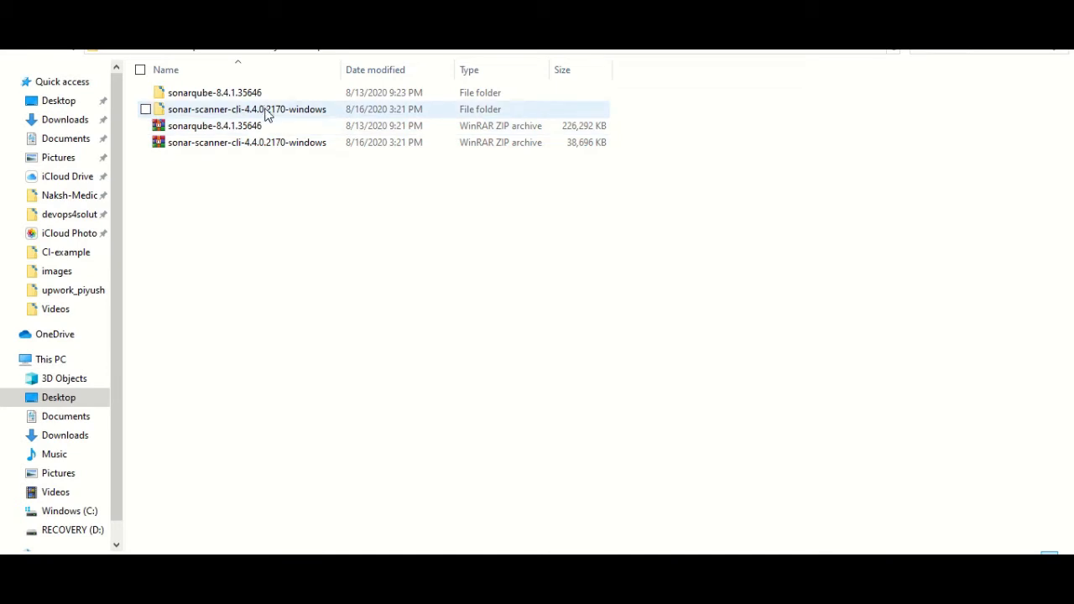
left_click(252, 145)
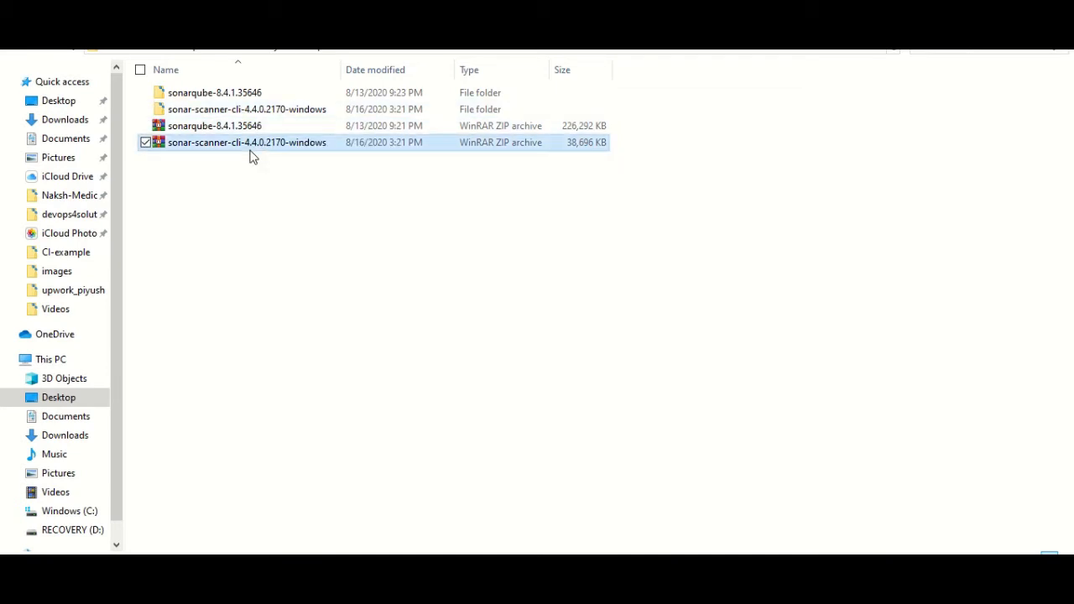
double_click(236, 111)
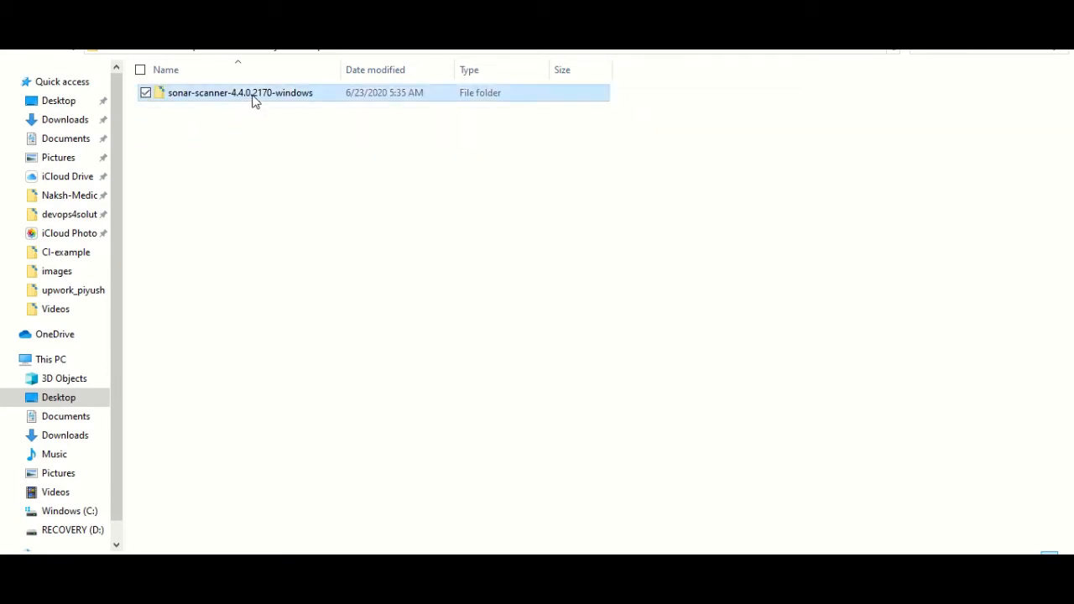
double_click(254, 101)
double_click(323, 94)
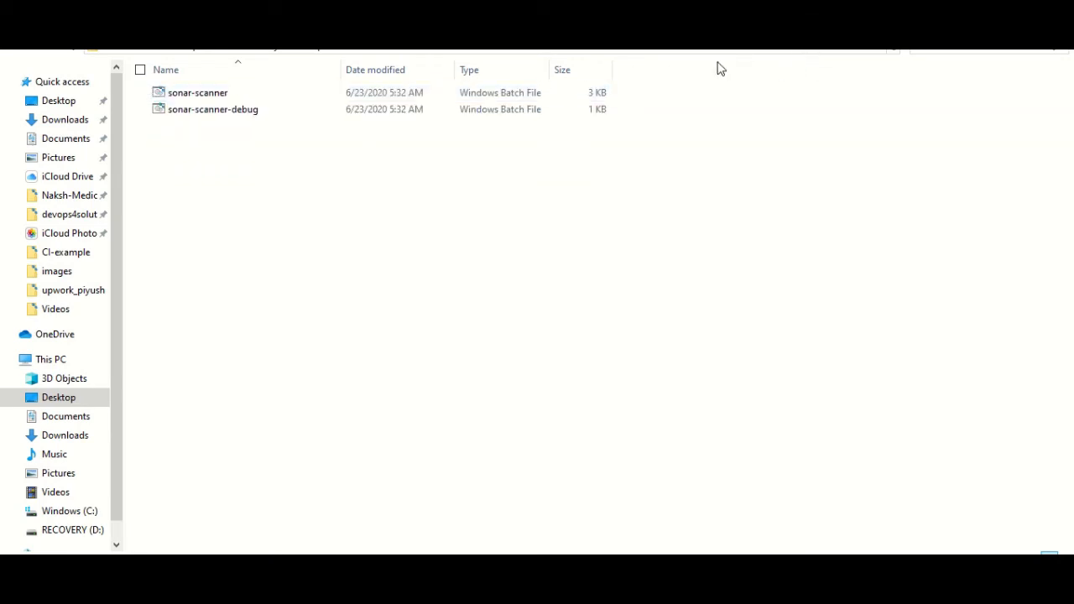
right_click(57, 360)
left_click(94, 344)
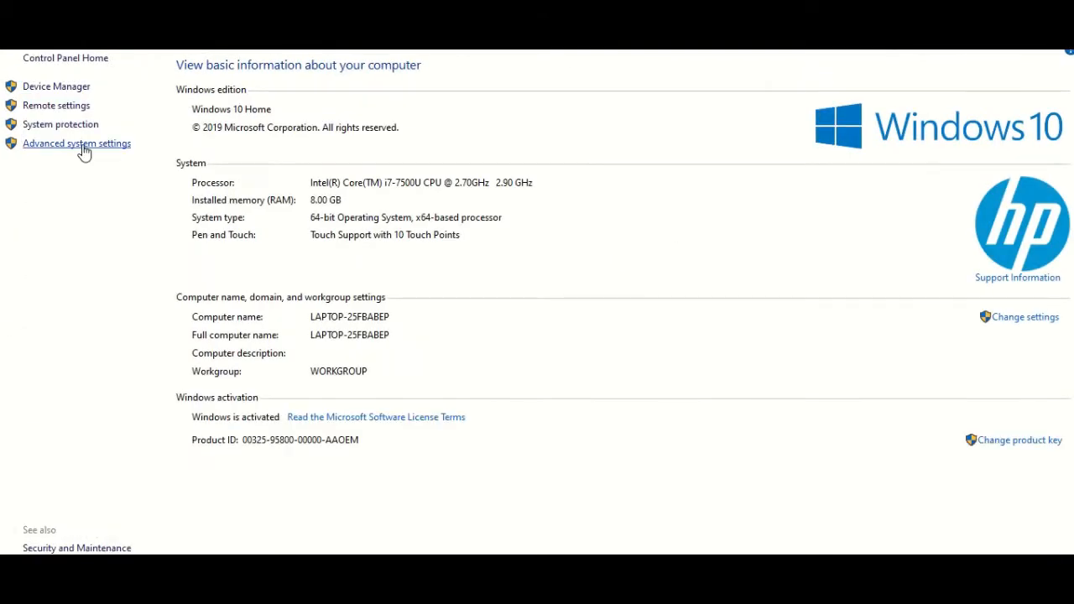
Open the Path system variable for editing from Advanced system settings' Environment Variables
left_click(84, 145)
left_click(342, 385)
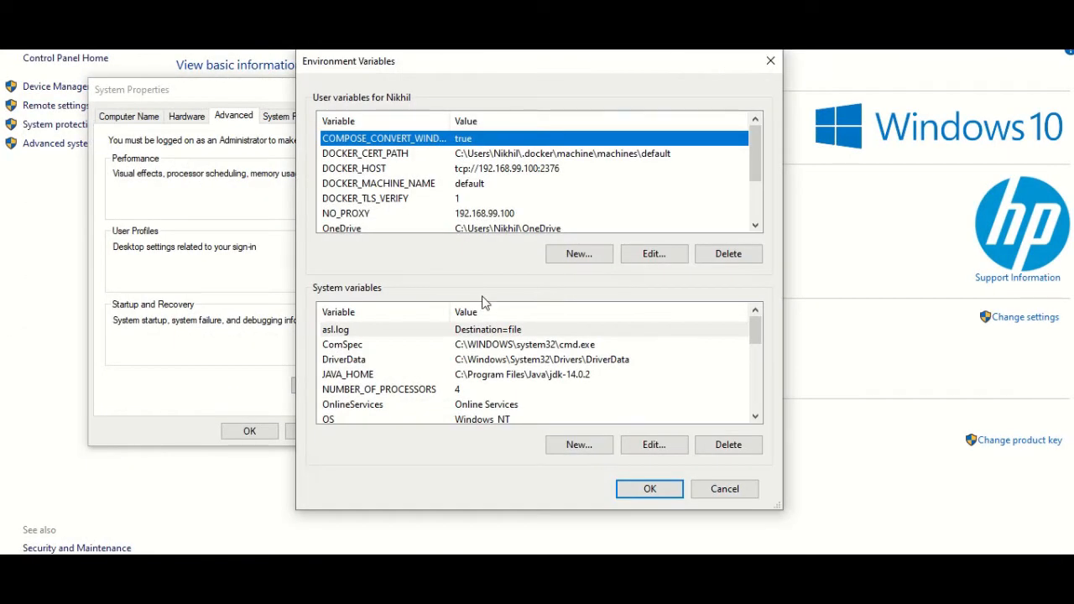
left_click(464, 362)
key("p")
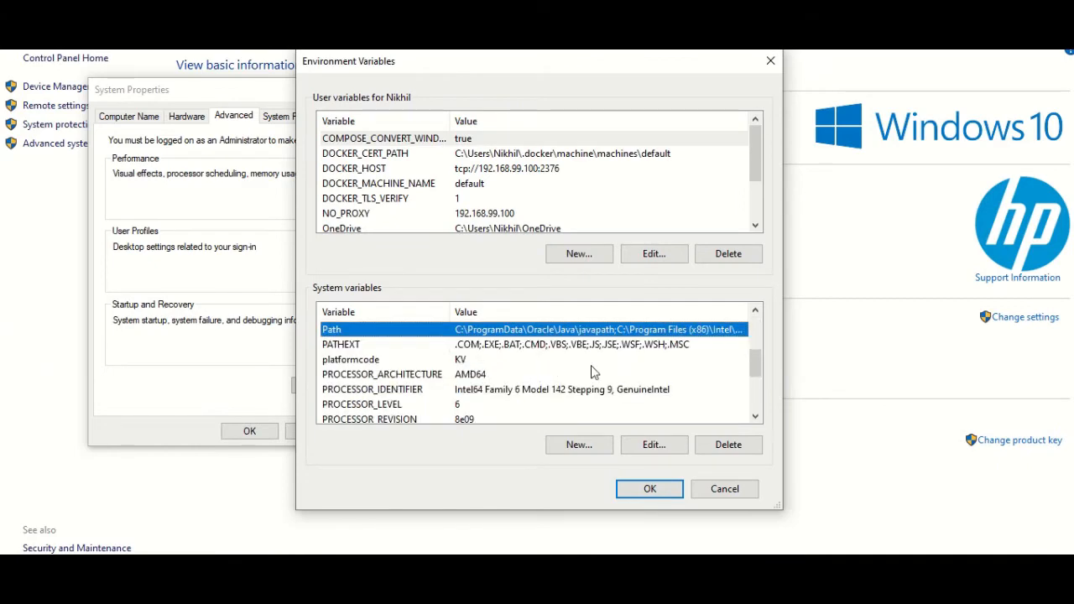
left_click(646, 444)
Review the sonar-scanner bin entry in Path, then close all dialogs without changes
scroll(588, 344, "down", 6)
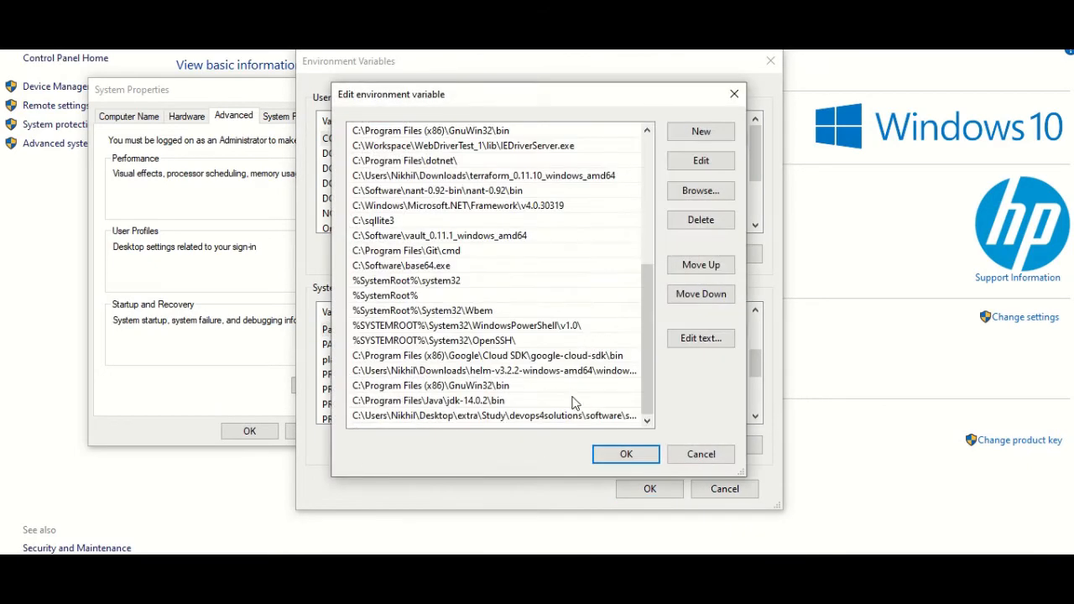
double_click(514, 419)
left_click(587, 417)
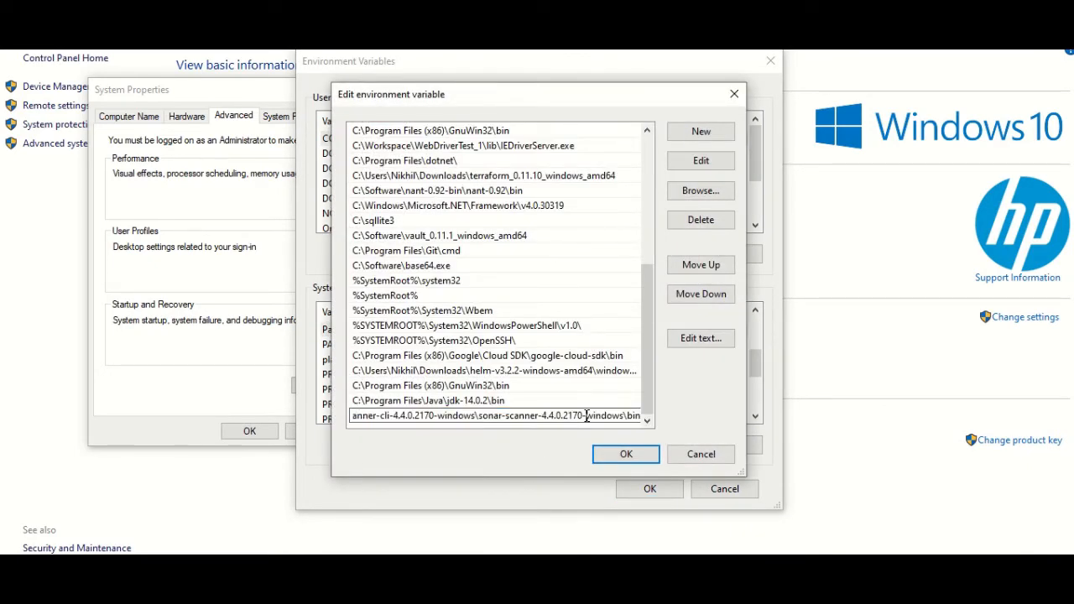
left_click_drag(487, 417, 641, 419)
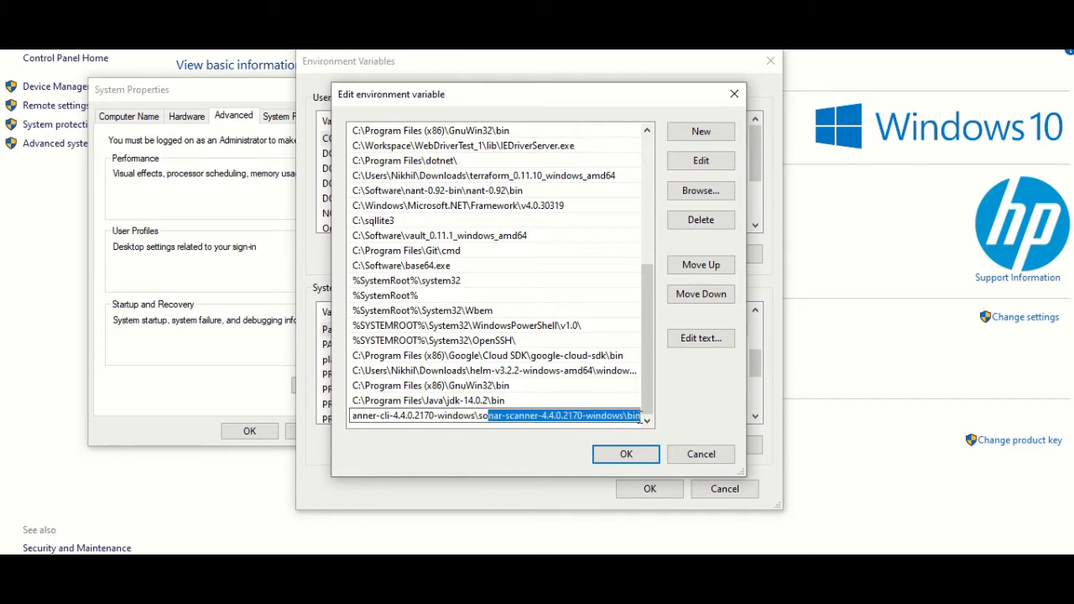
left_click(701, 453)
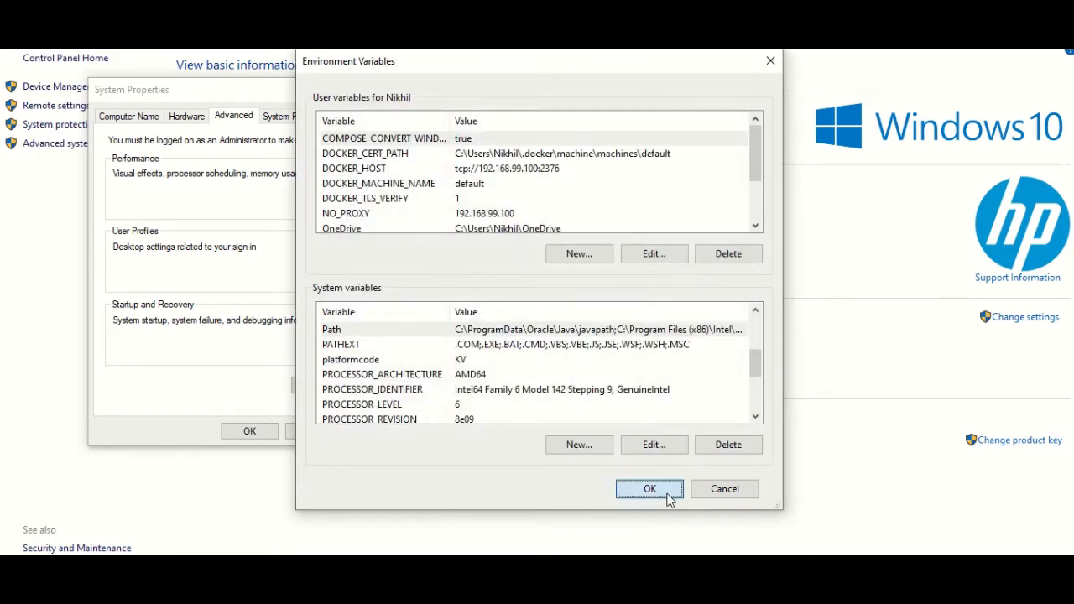
left_click(667, 495)
left_click(308, 432)
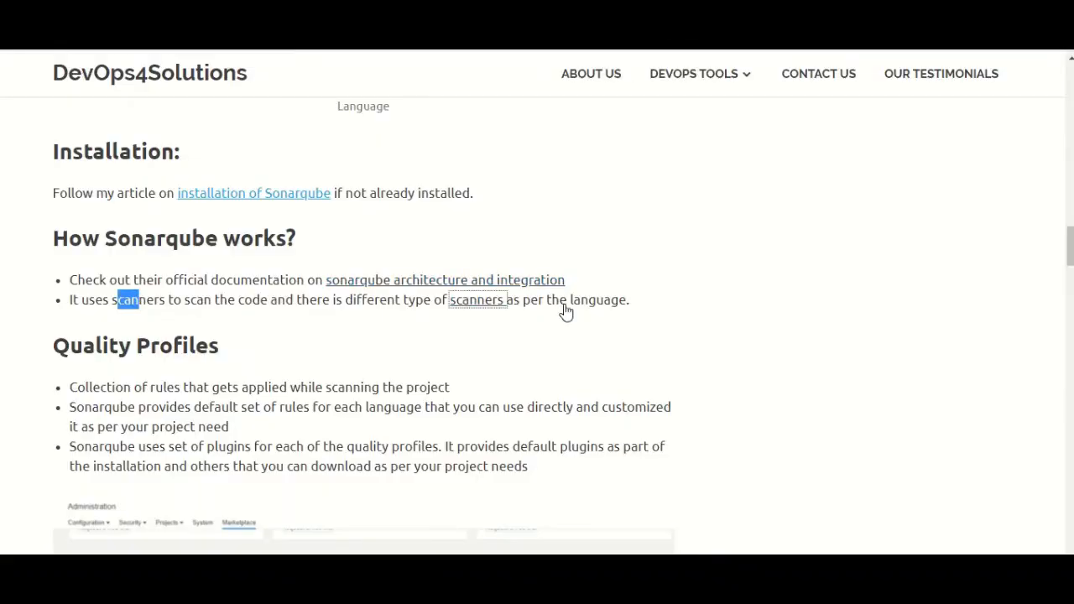
Scroll the article to the Install Sonarqube Scanner and Create a Sonarqube project sections, then bring up the CI-example folder
scroll(566, 311, "down", 1)
scroll(571, 328, "down", 8)
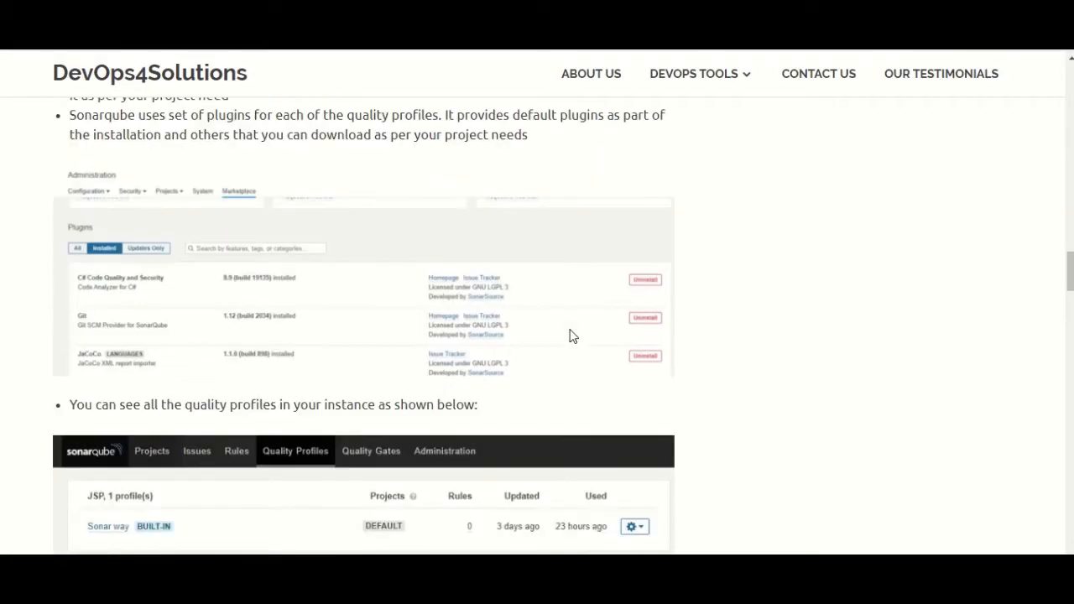
scroll(574, 336, "down", 3)
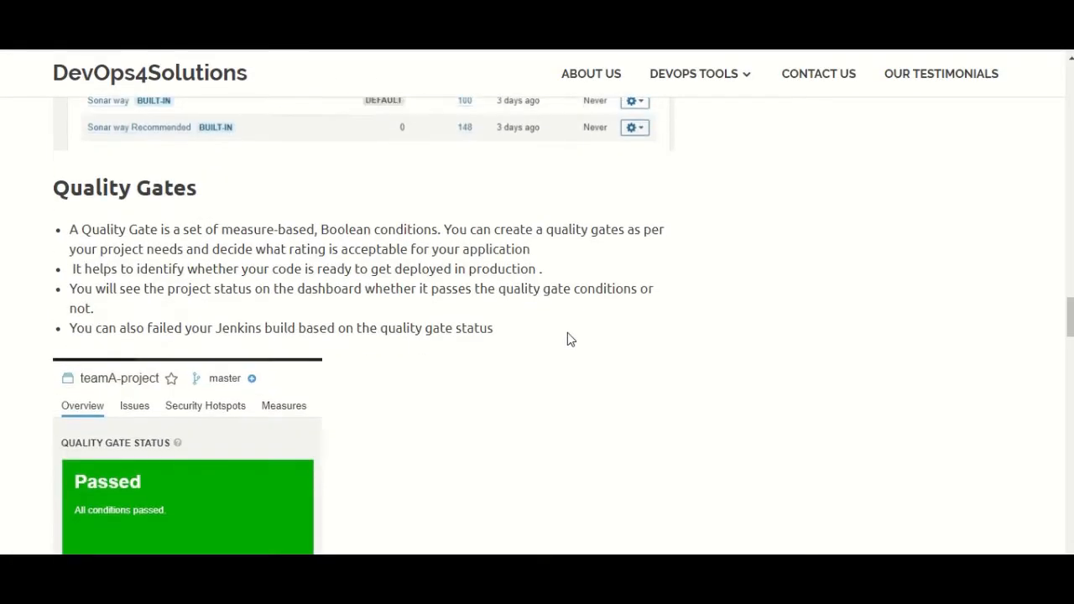
scroll(568, 338, "up", 4)
scroll(271, 264, "down", 2)
scroll(352, 334, "down", 8)
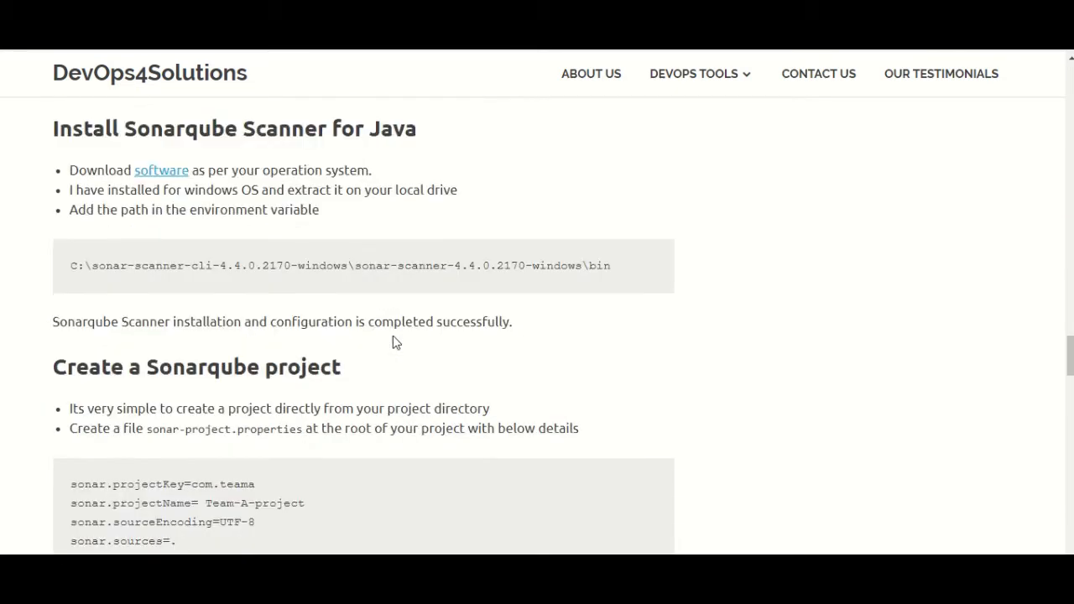
scroll(462, 343, "up", 1)
scroll(394, 335, "up", 1)
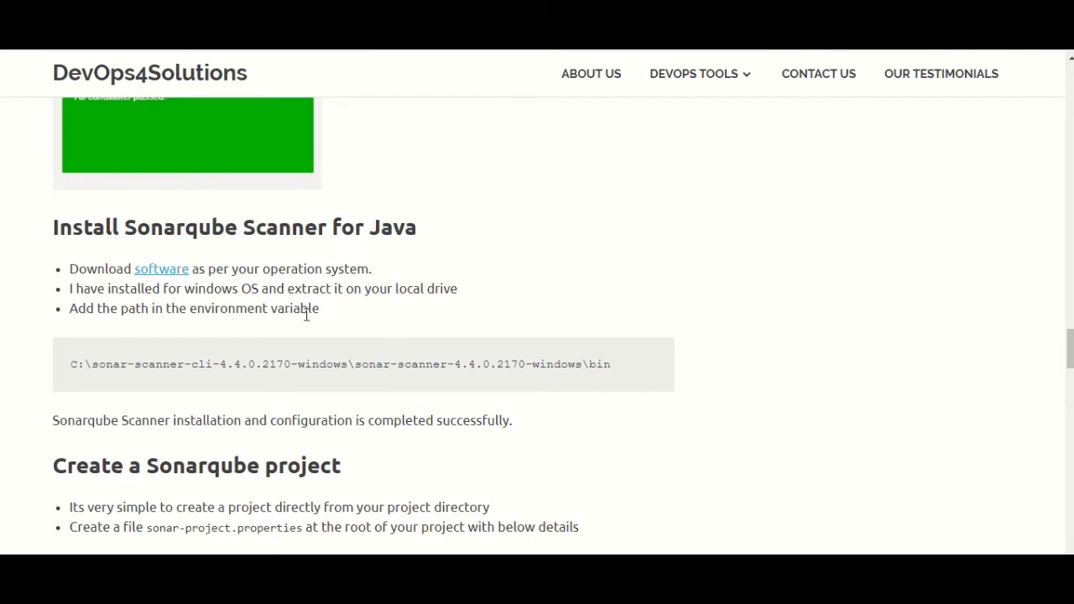
scroll(402, 336, "down", 2)
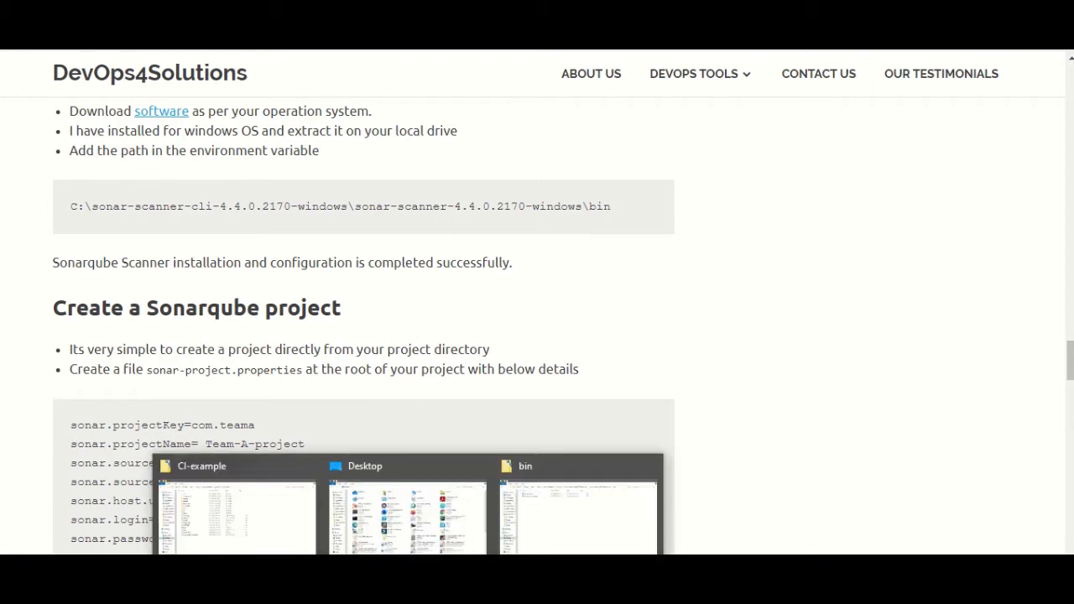
left_click(282, 535)
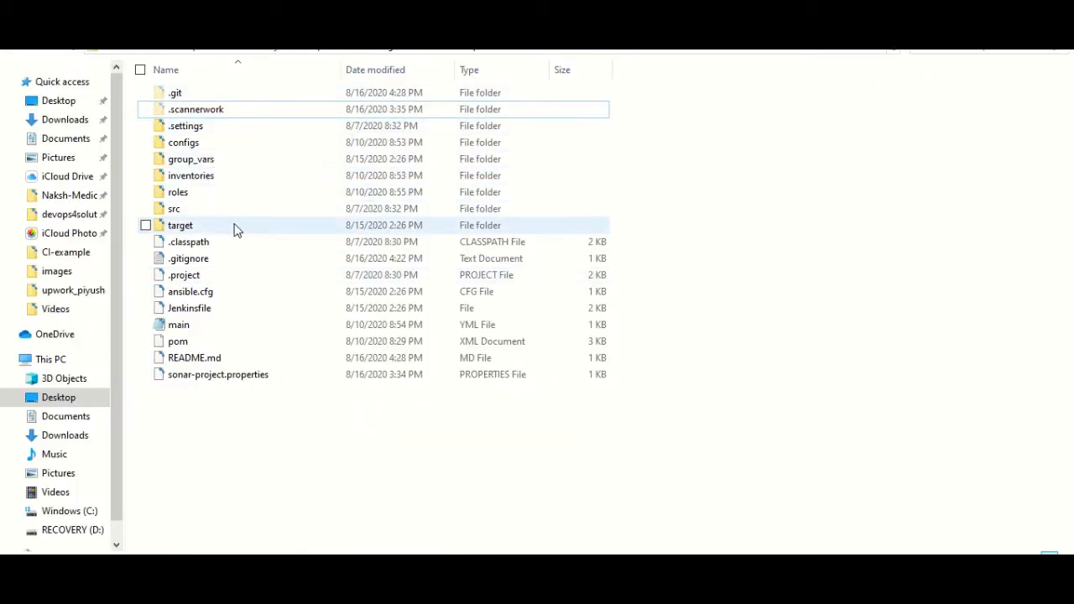
Open the CI-example sonar-project.properties file in Notepad++ and highlight its first line
left_click(233, 384)
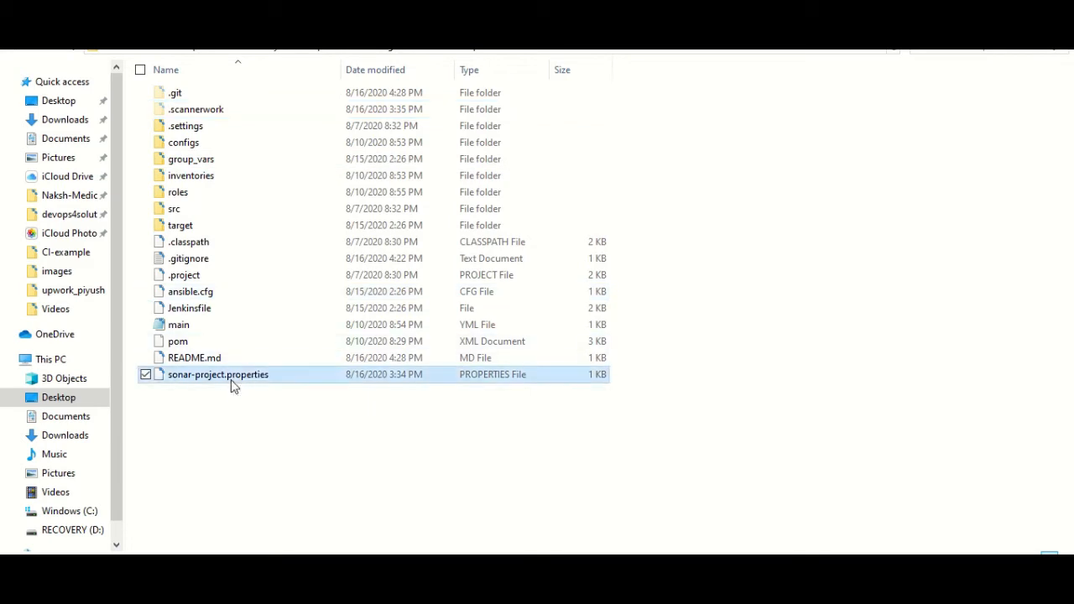
right_click(266, 376)
left_click(136, 44)
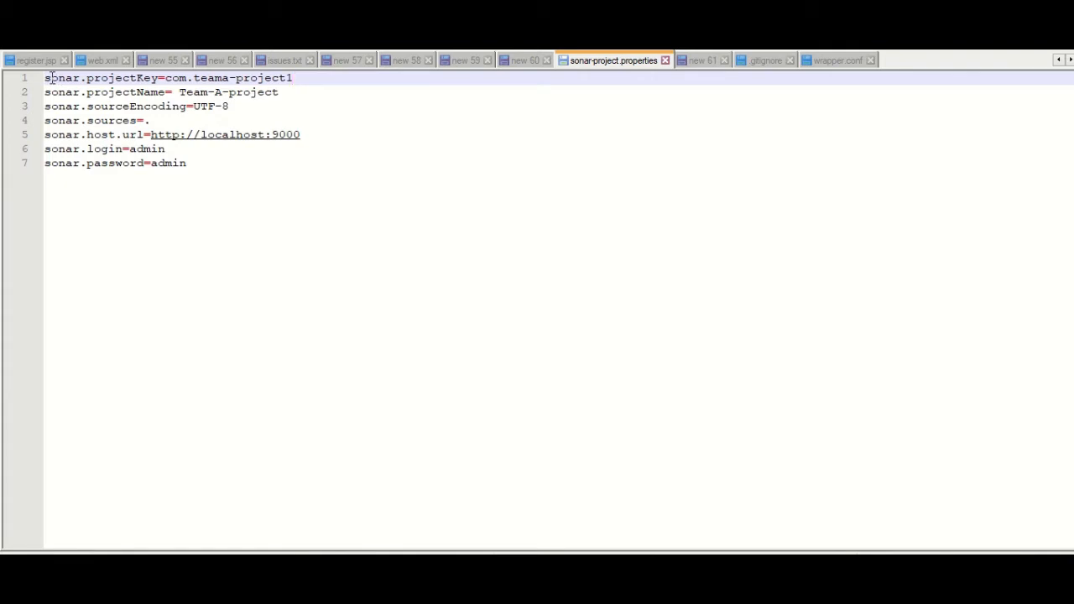
left_click_drag(52, 78, 289, 78)
left_click(82, 78)
double_click(132, 78)
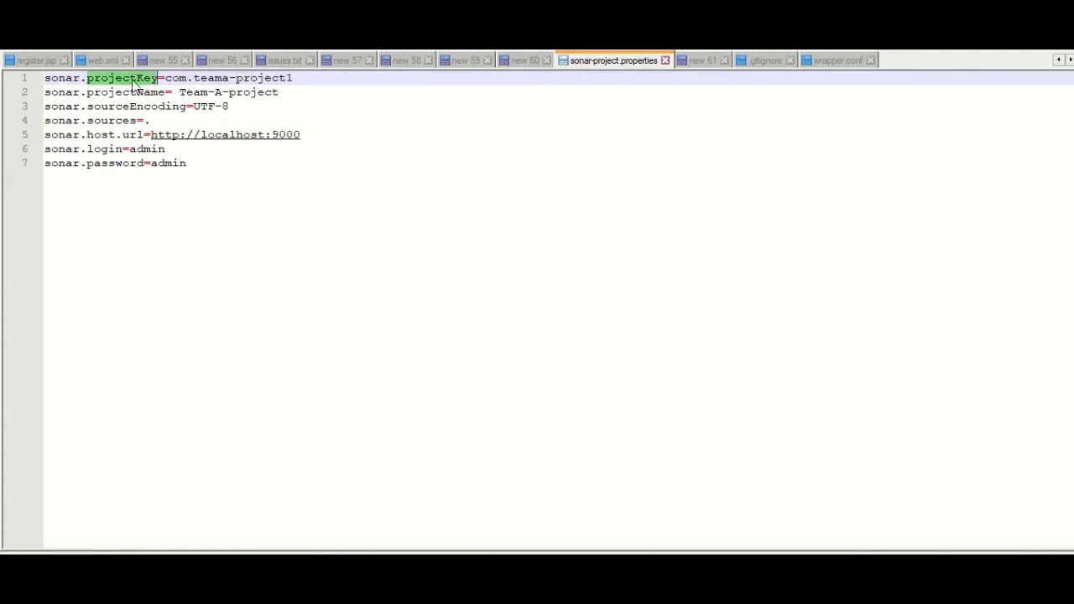
left_click_drag(311, 77, 33, 83)
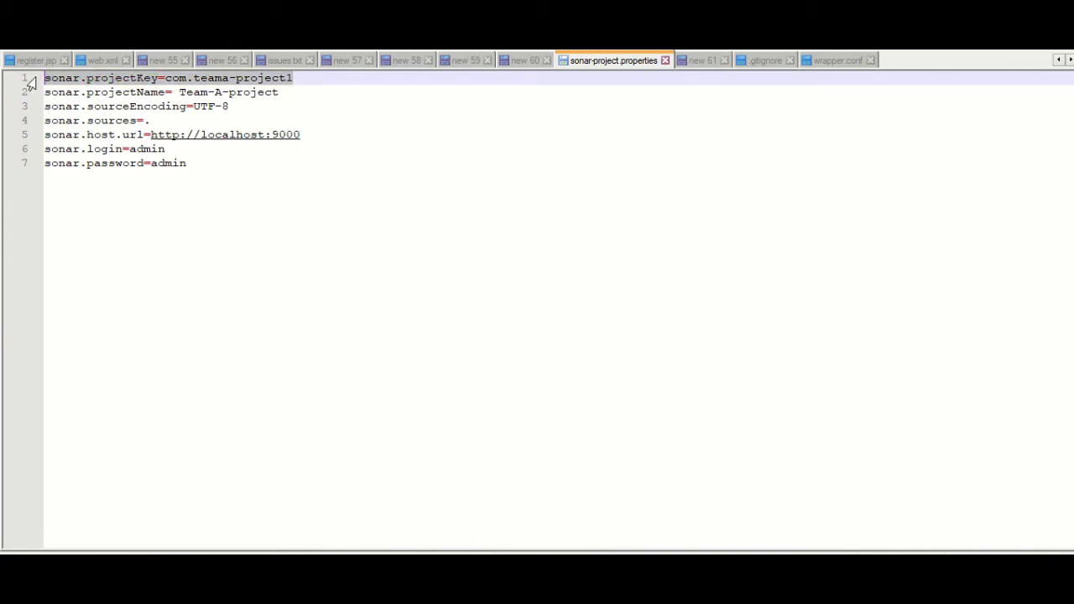
double_click(112, 92)
left_click_drag(158, 120, 137, 122)
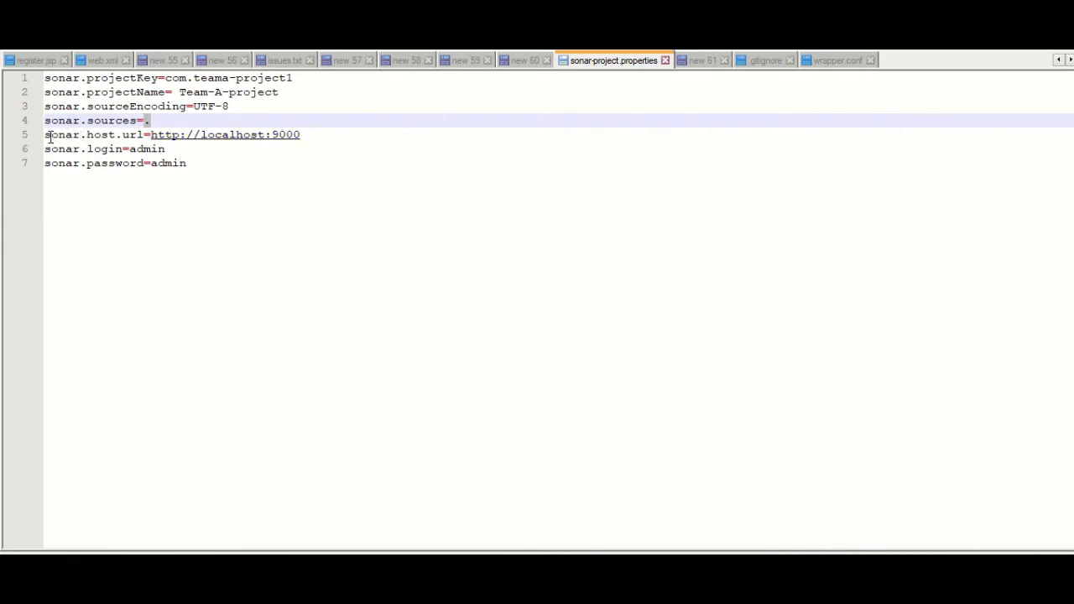
left_click_drag(49, 138, 304, 136)
left_click_drag(223, 168, 25, 64)
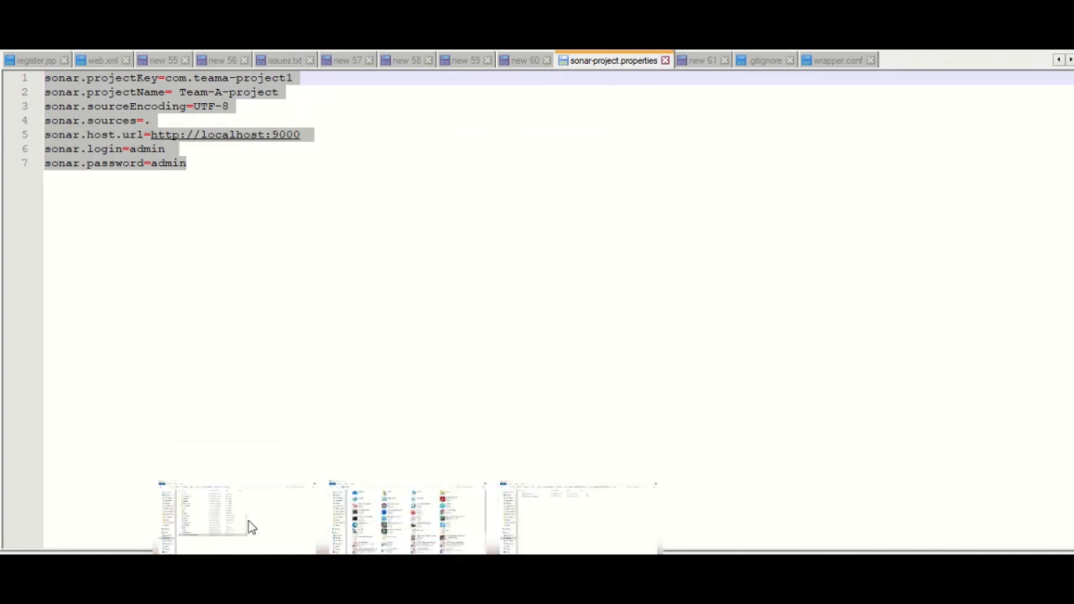
left_click(248, 525)
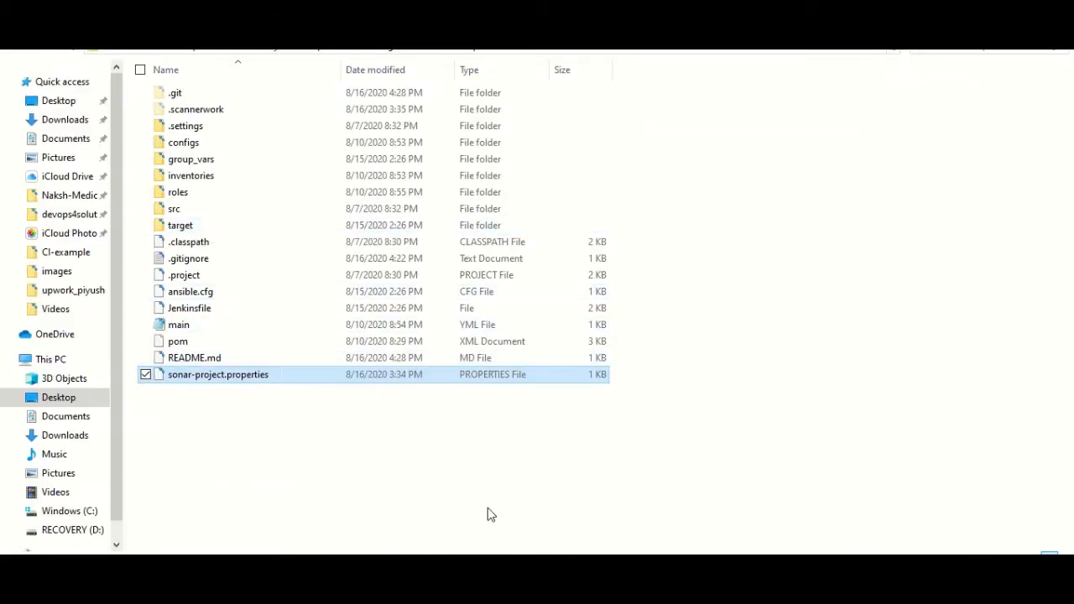
List the CI-example folder with dir in Command Prompt, locating sonar-project.properties
left_click(484, 534)
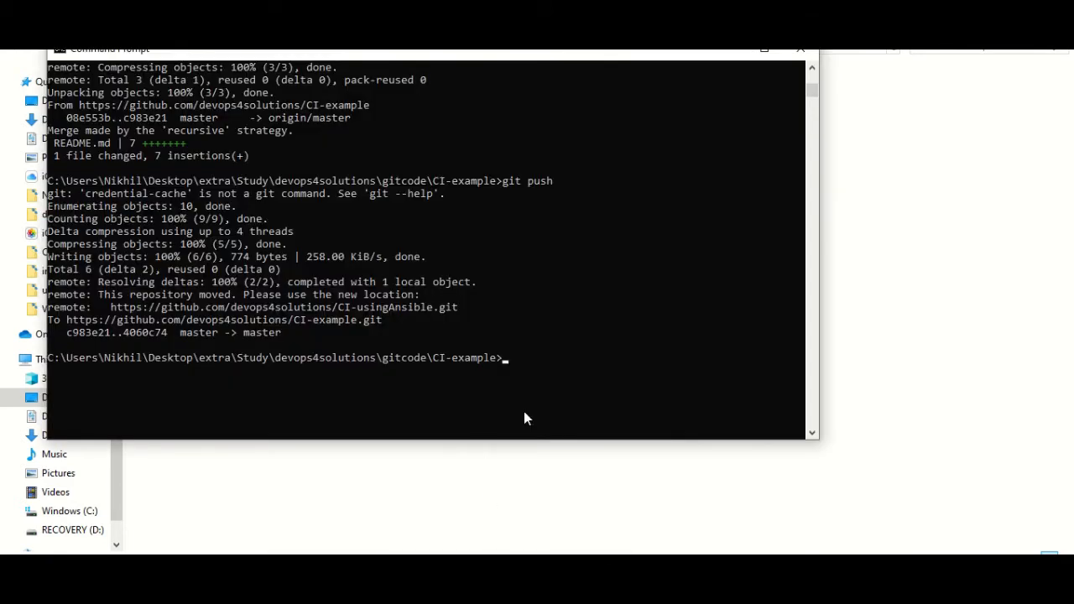
type("dir")
key("Return")
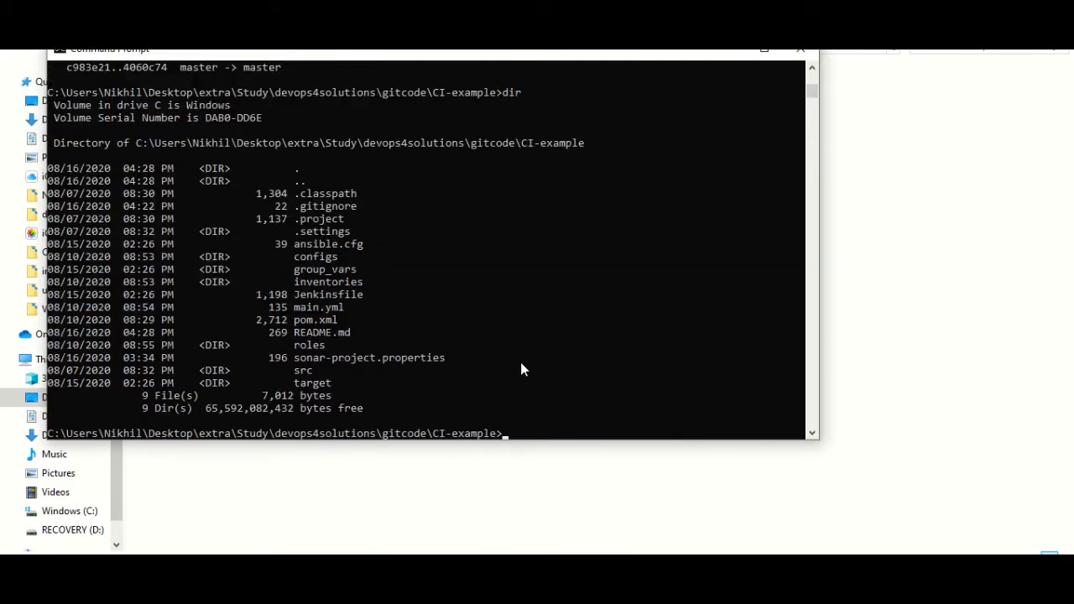
left_click_drag(298, 354, 447, 359)
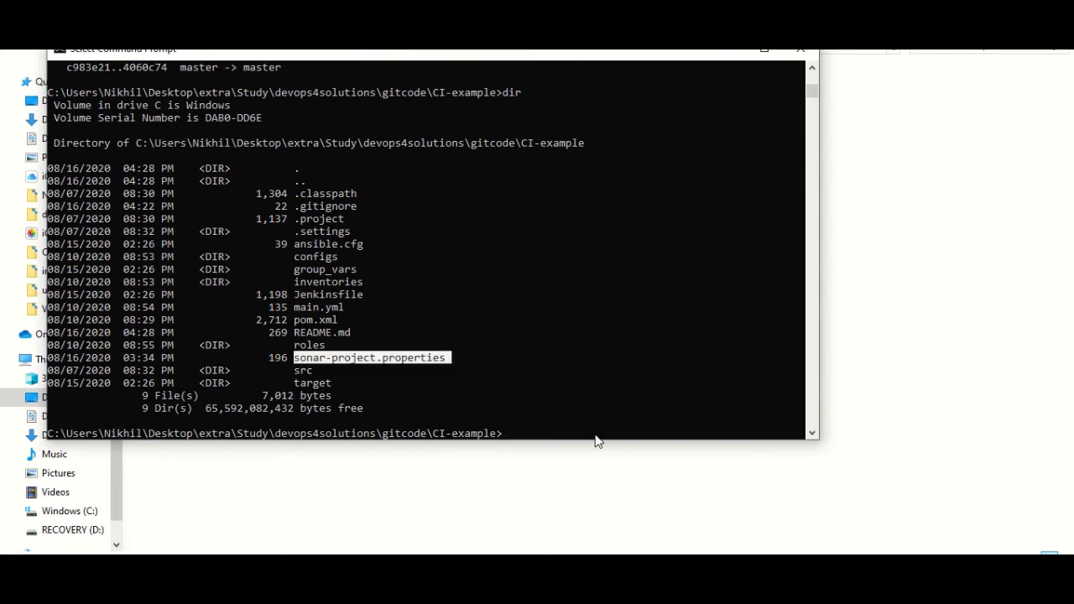
Run sonar-scanner to analyze the com.teama-project1 project, then return to Chrome
type("sonar-")
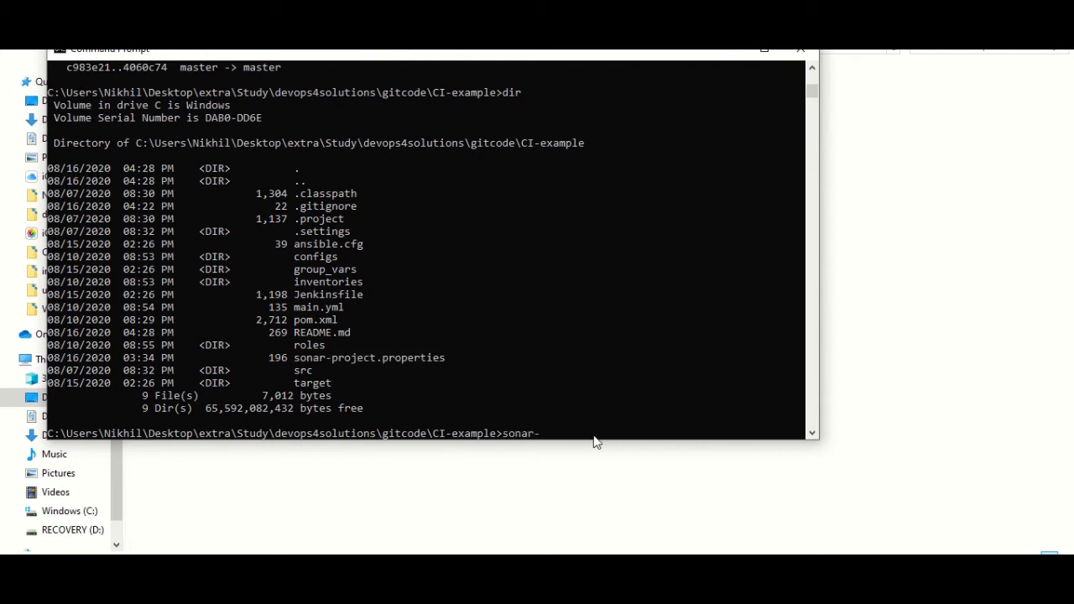
type("scanner")
key("Return")
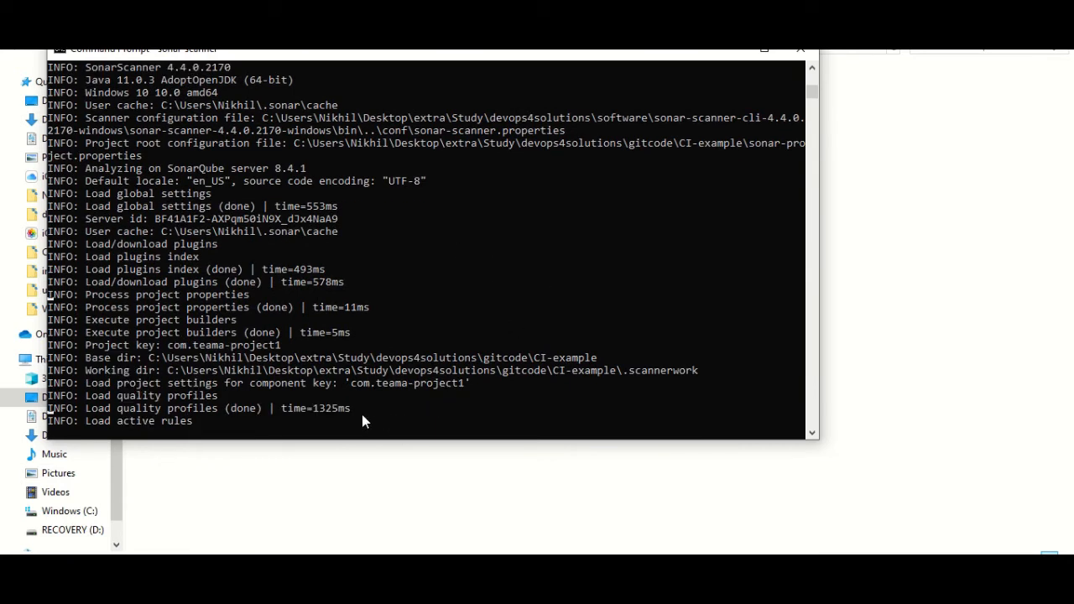
mouse_move(330, 590)
left_click(330, 590)
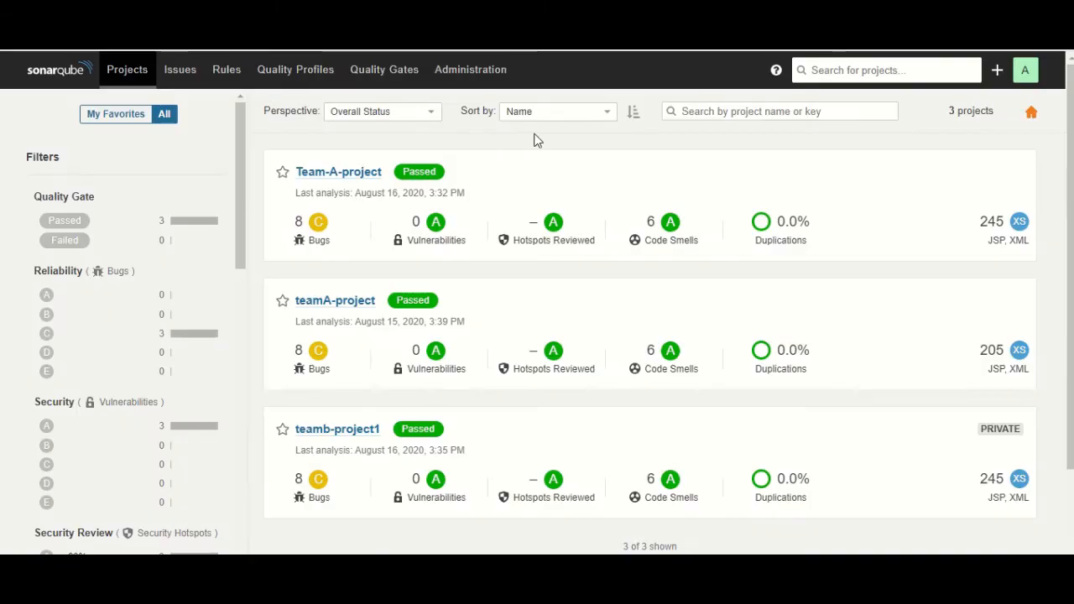
Open Team-A-project's overview and list its 14 issues: 8 bugs and 6 code smells
left_click(341, 175)
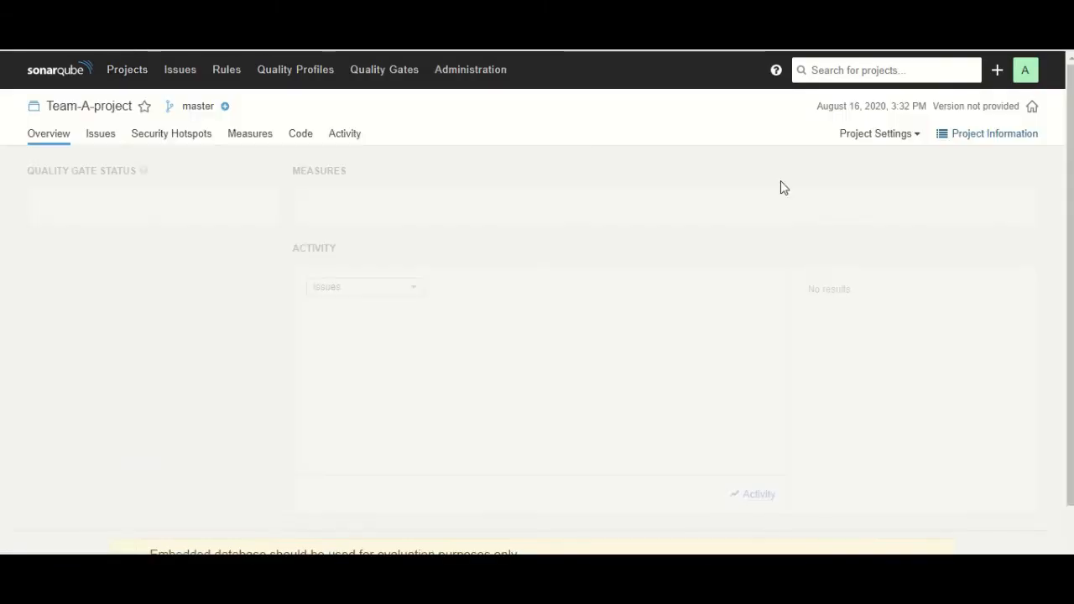
scroll(425, 285, "down", 1)
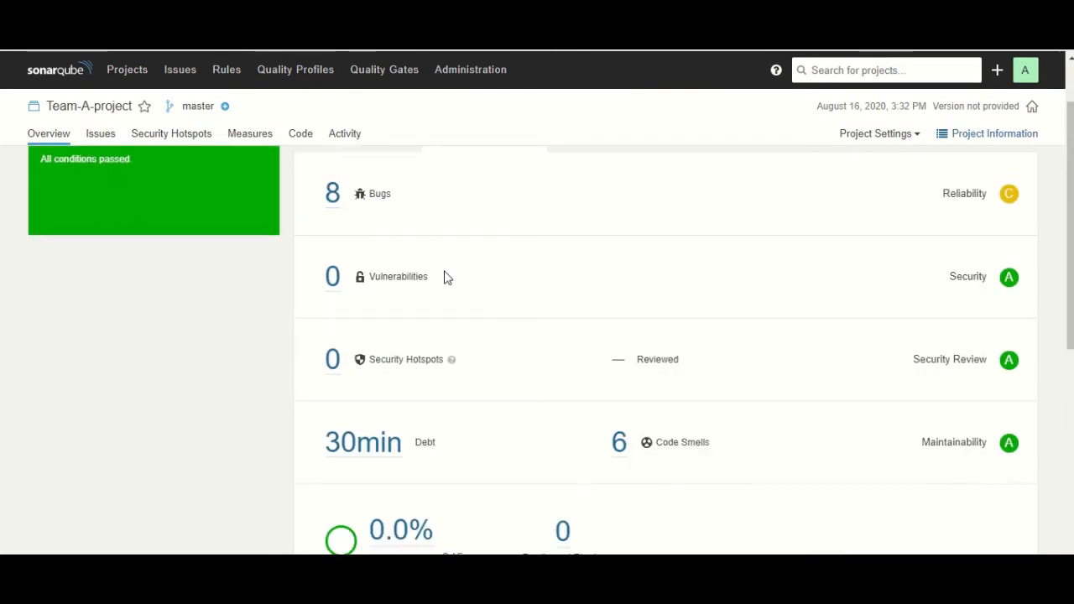
scroll(445, 276, "up", 1)
left_click(99, 136)
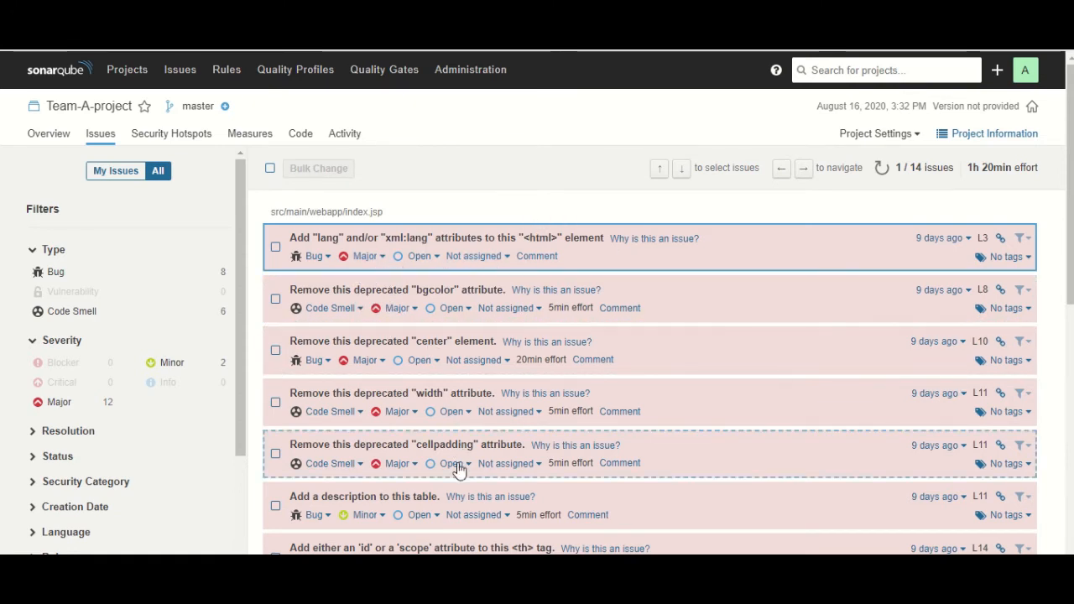
Browse the issues and search 'team' in the first issue's assignee list without assigning anyone
scroll(455, 470, "down", 3)
scroll(437, 475, "down", 1)
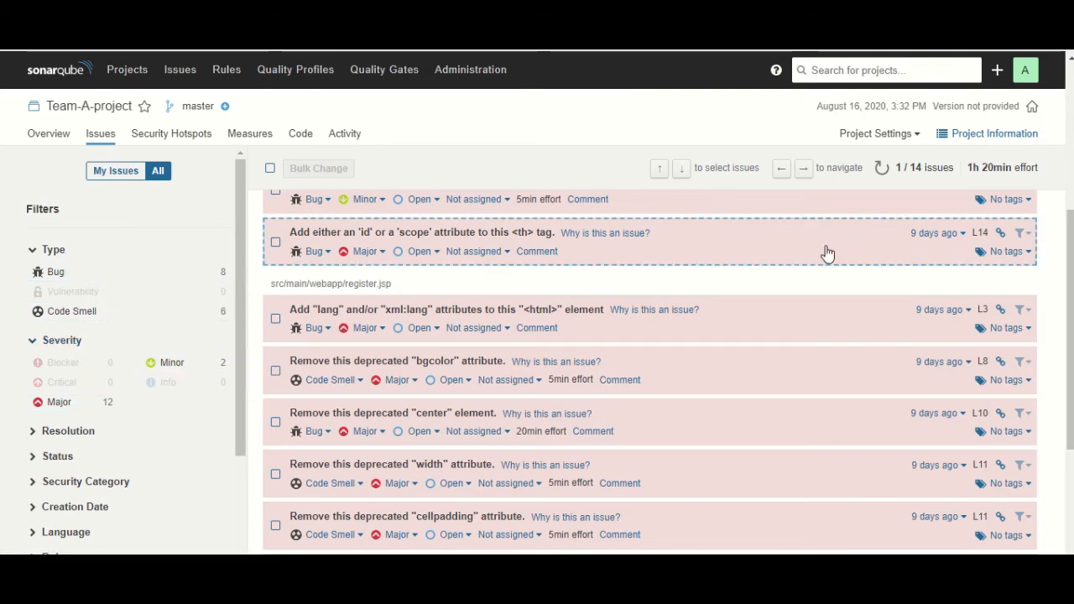
scroll(818, 256, "up", 4)
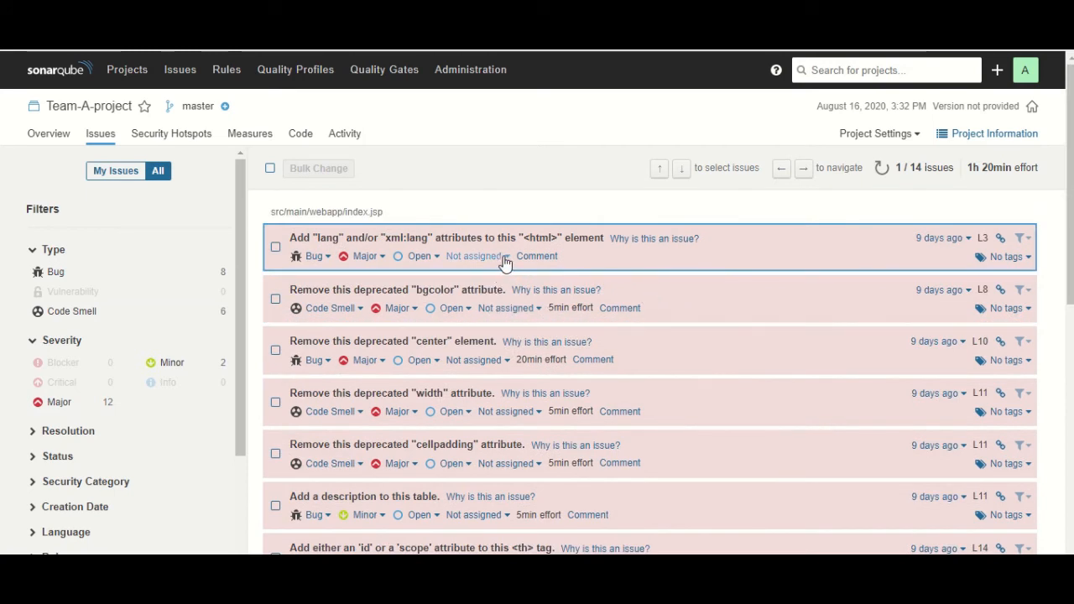
left_click(495, 257)
left_click(449, 329)
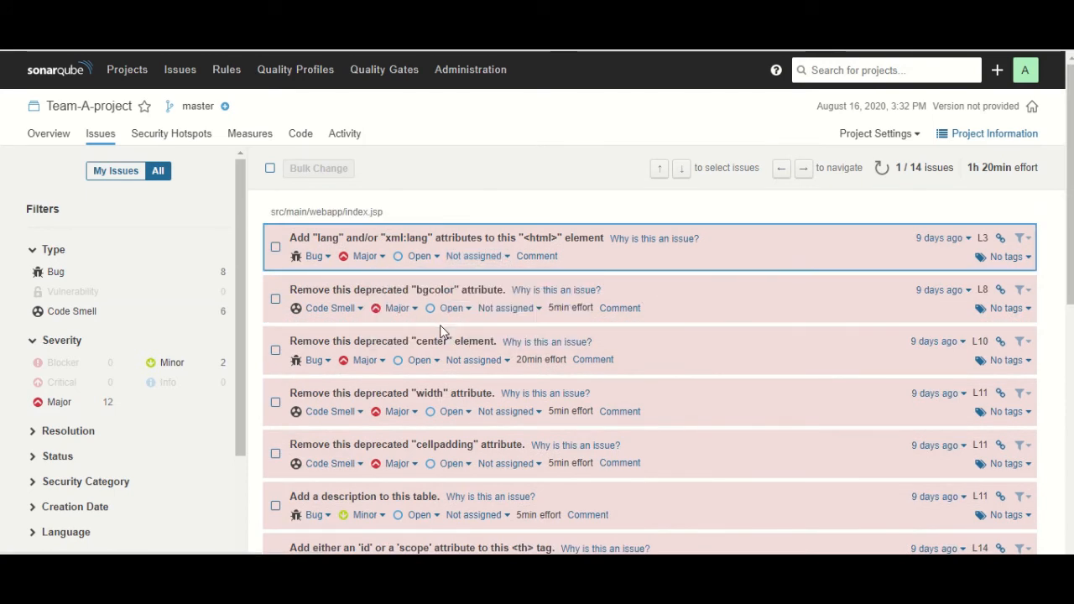
left_click(495, 256)
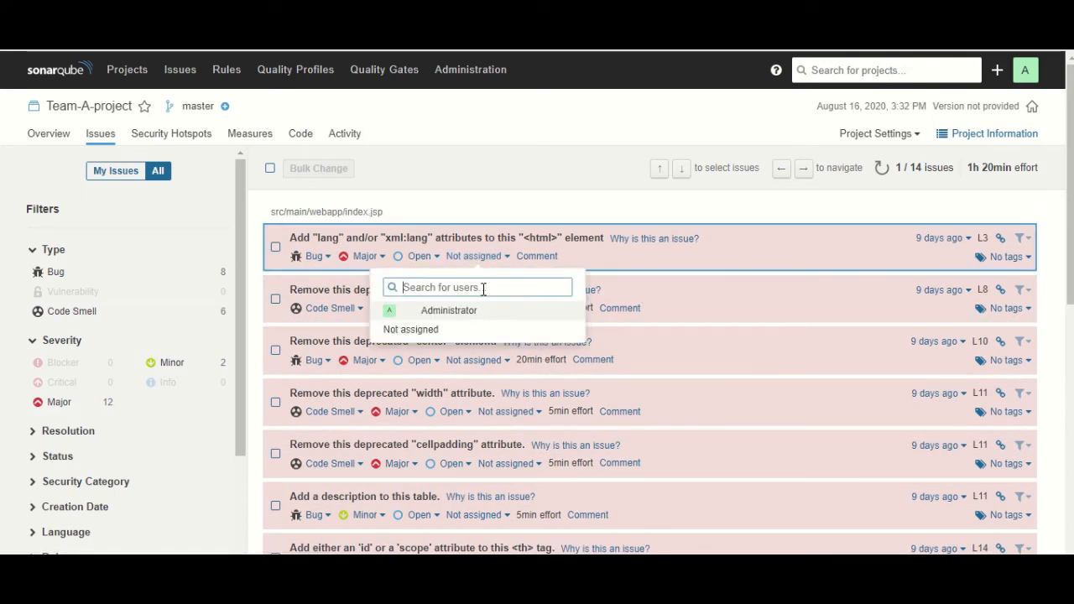
type("team")
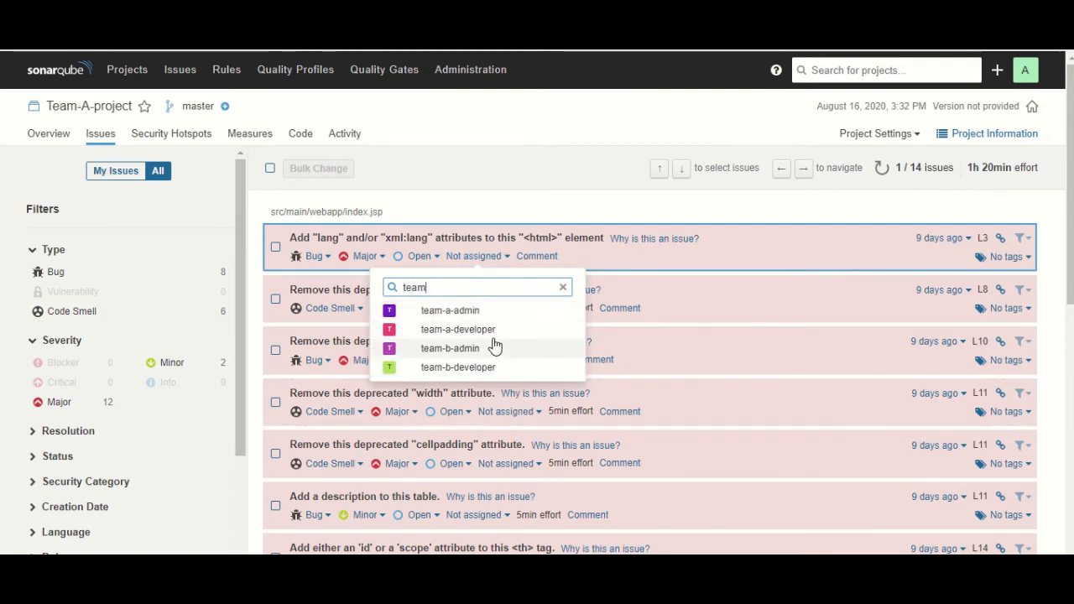
left_click(564, 288)
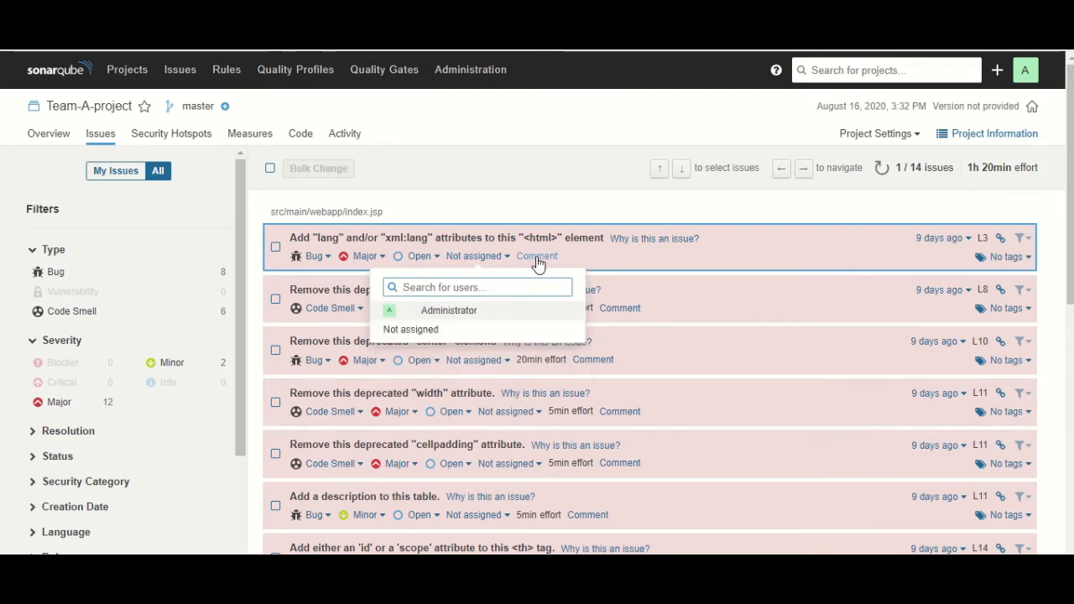
View the first issue's source code, then go back to Team-A-project's overview
left_click(810, 254)
left_click(35, 171)
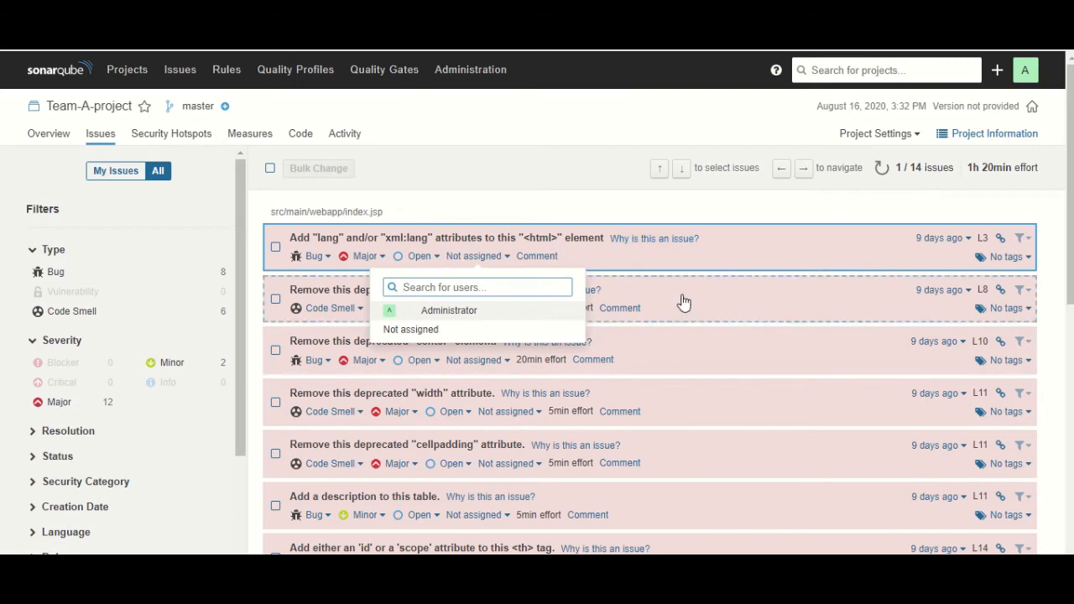
left_click(523, 113)
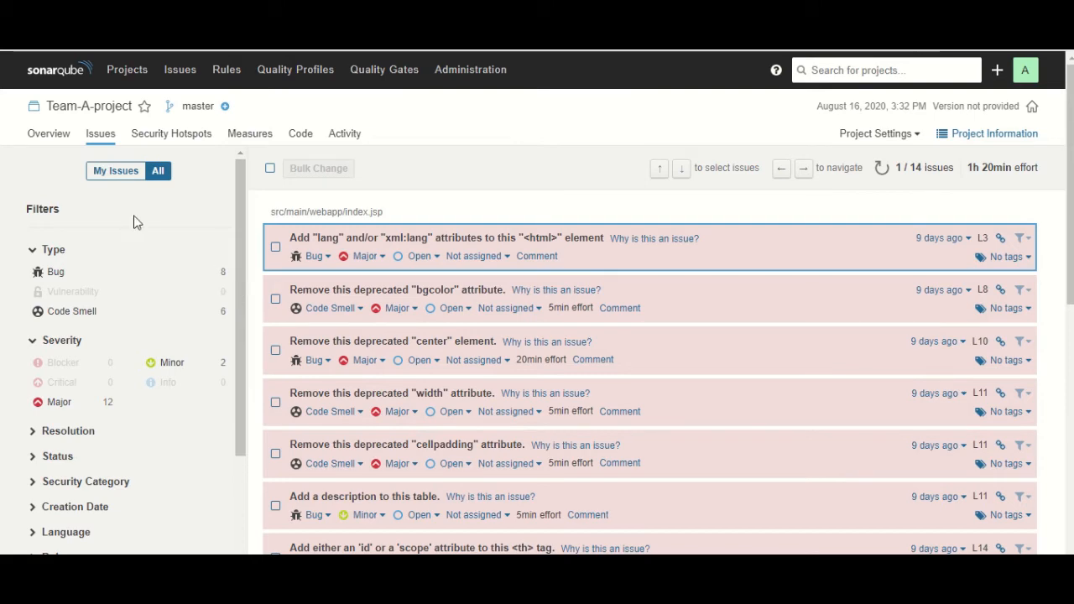
left_click(58, 144)
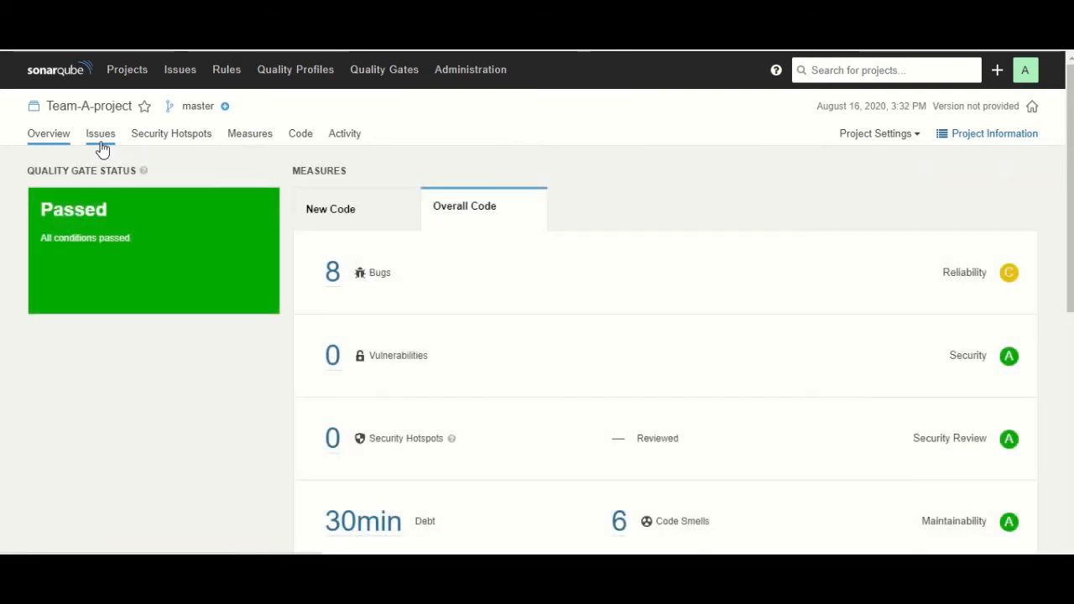
Check Team-A-project's issues and information summary, then open Administration General Settings
left_click(100, 146)
left_click(1000, 134)
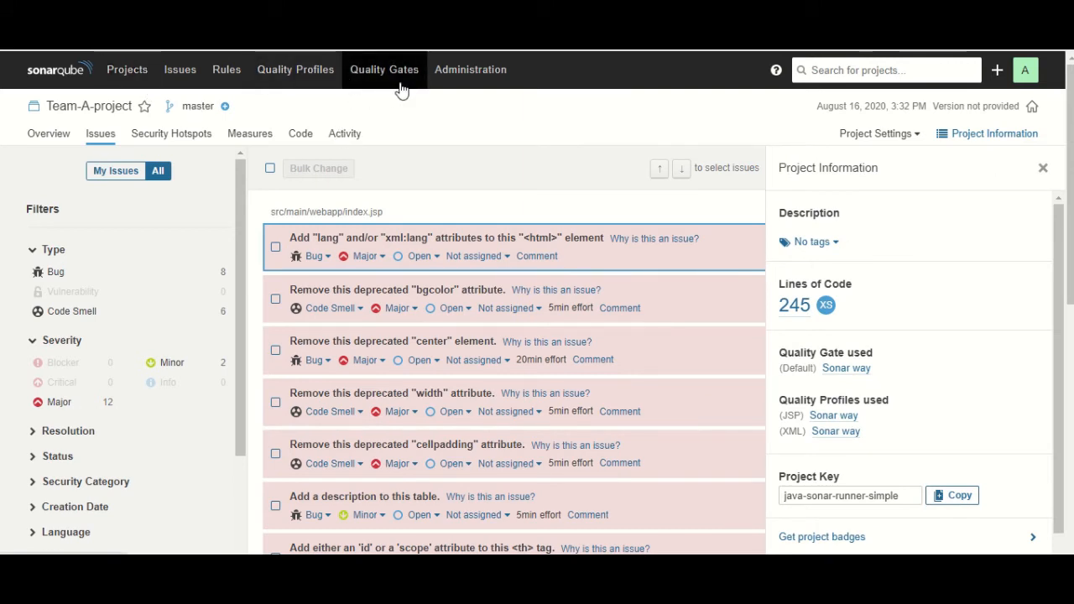
left_click(299, 73)
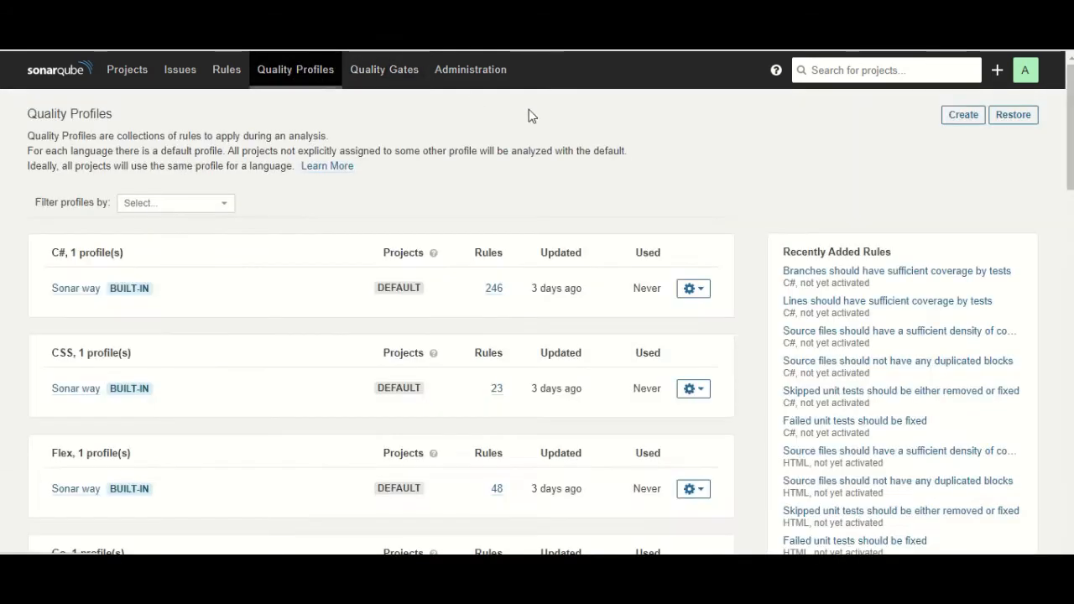
left_click(473, 77)
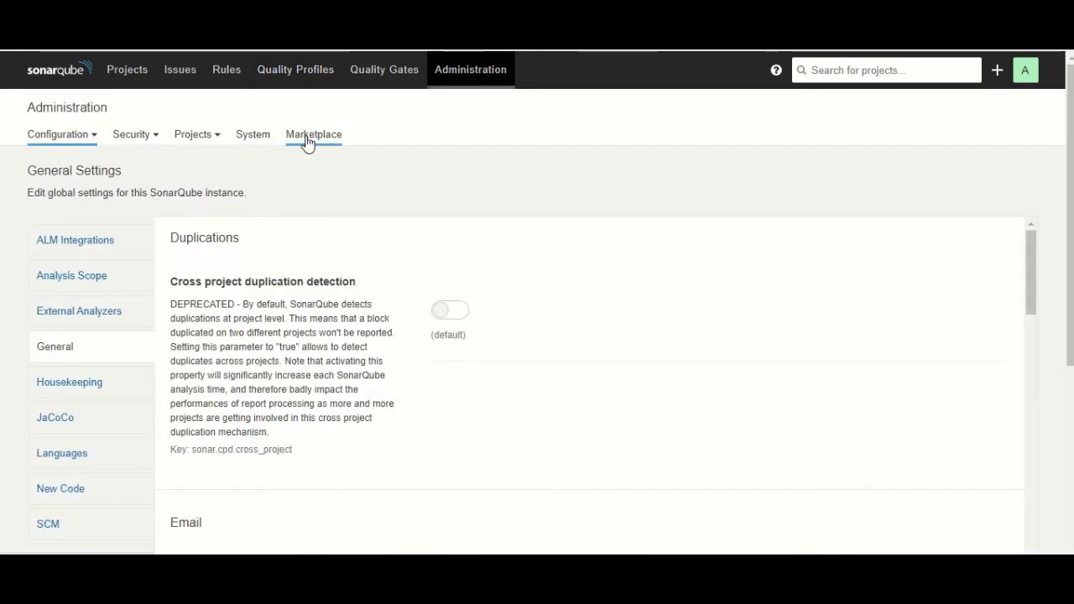
Open the Marketplace and browse the list of installed plugins
left_click(307, 142)
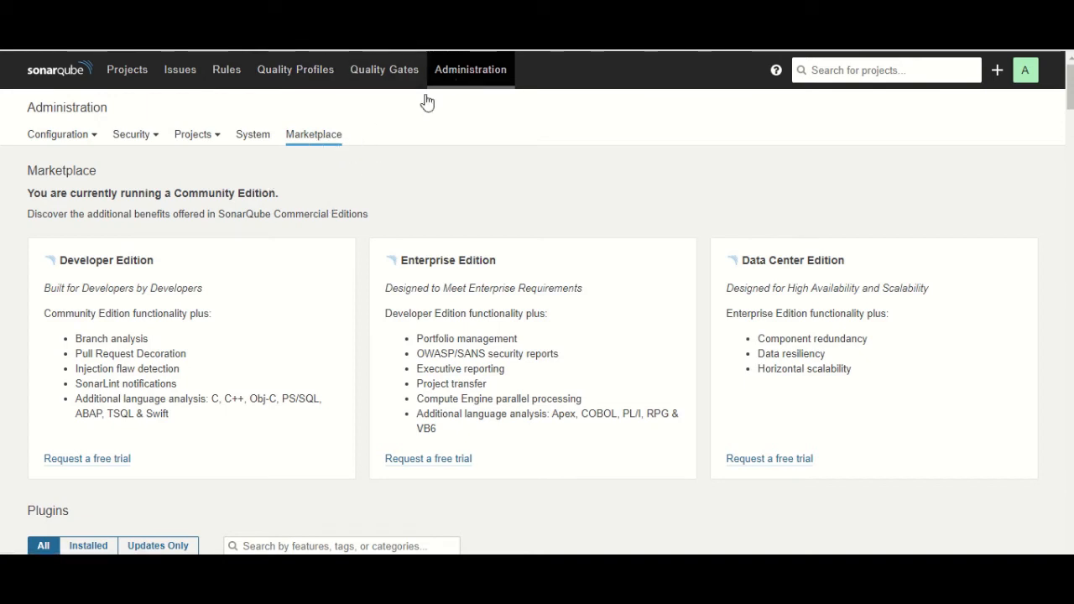
scroll(407, 249, "down", 2)
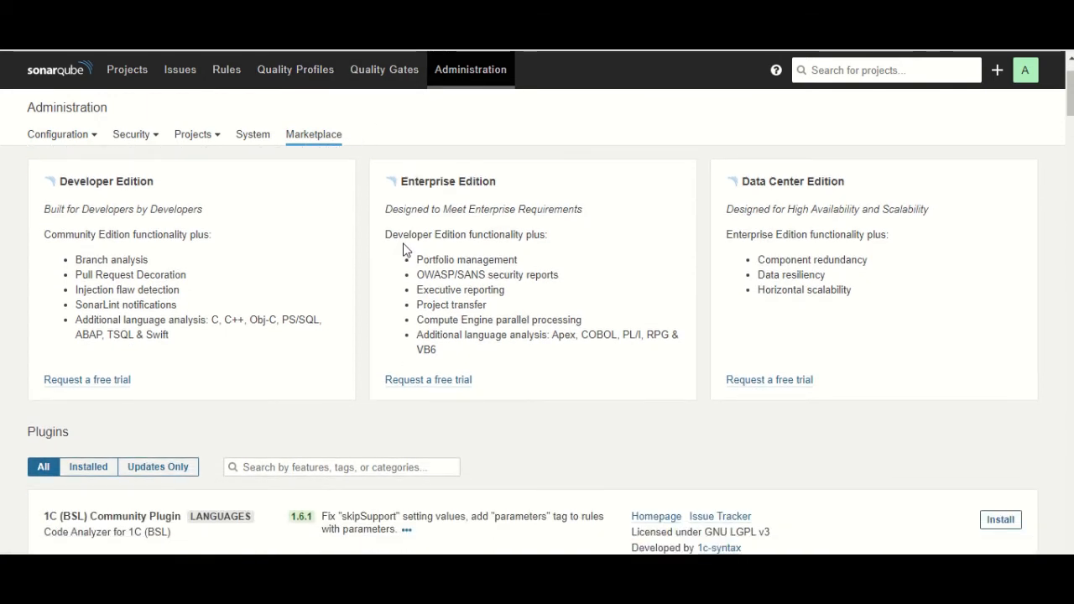
scroll(403, 249, "down", 2)
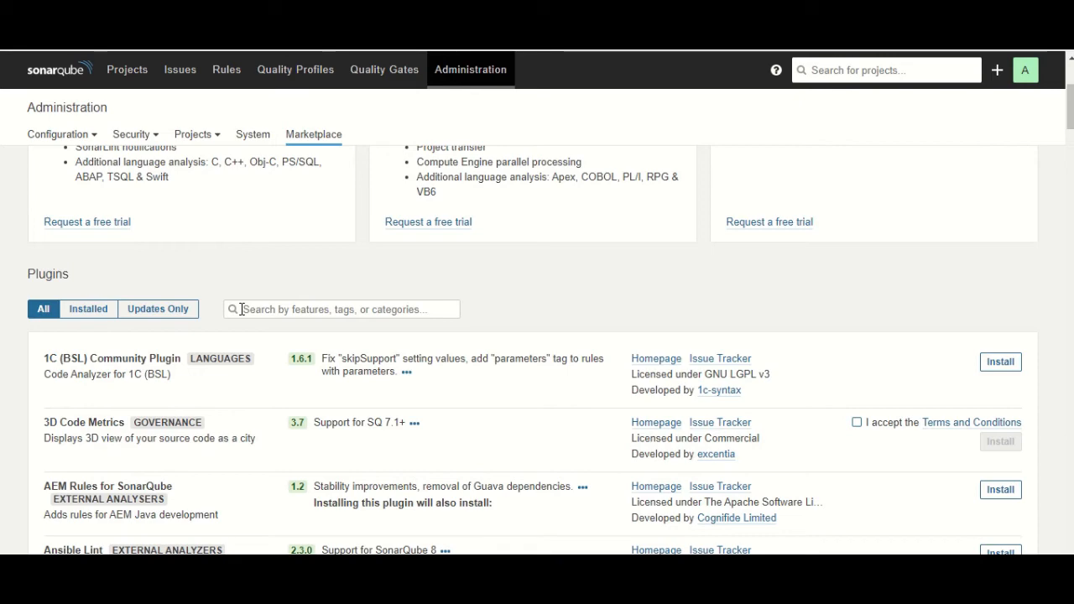
left_click(100, 309)
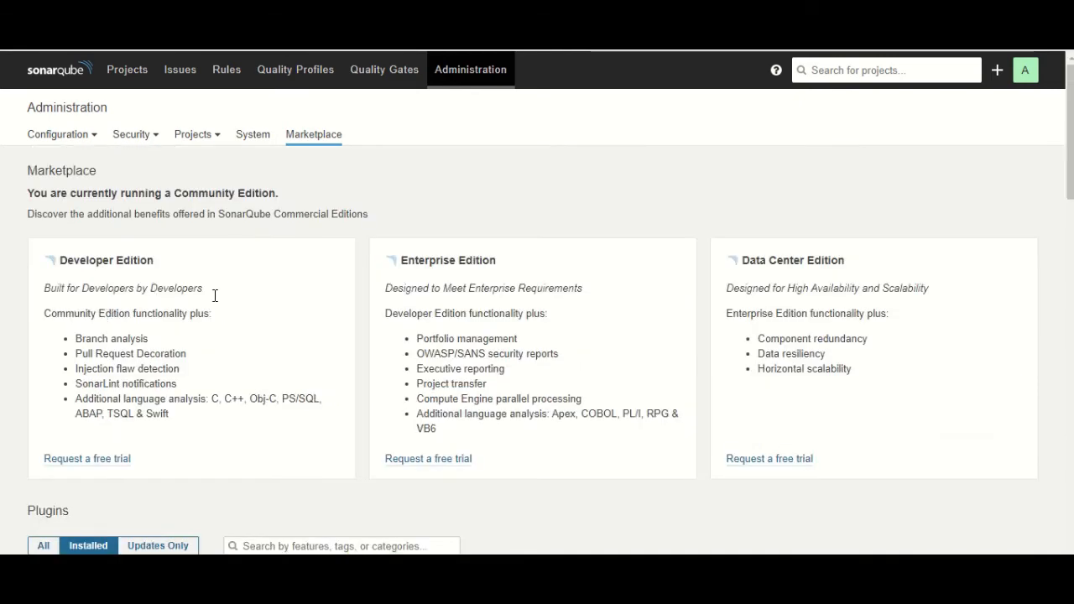
scroll(215, 296, "down", 6)
scroll(148, 240, "up", 1)
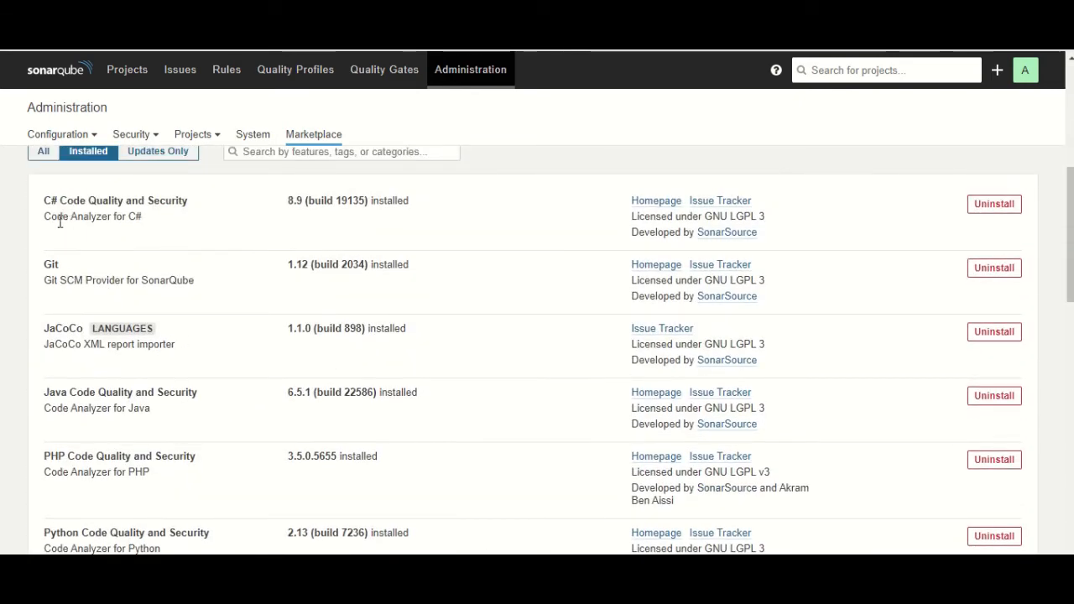
scroll(204, 319, "down", 1)
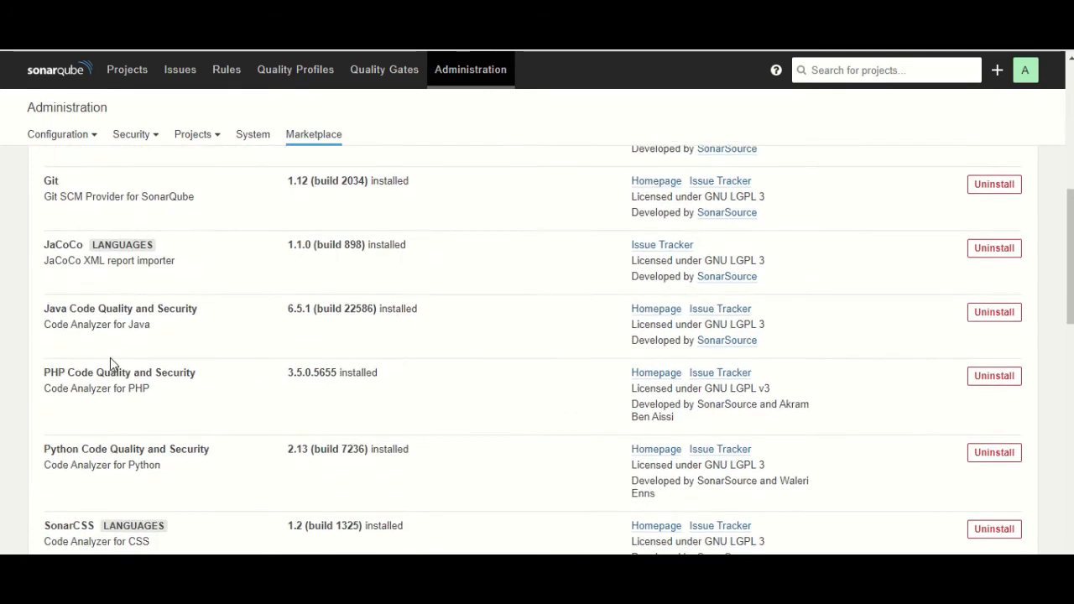
scroll(110, 363, "down", 5)
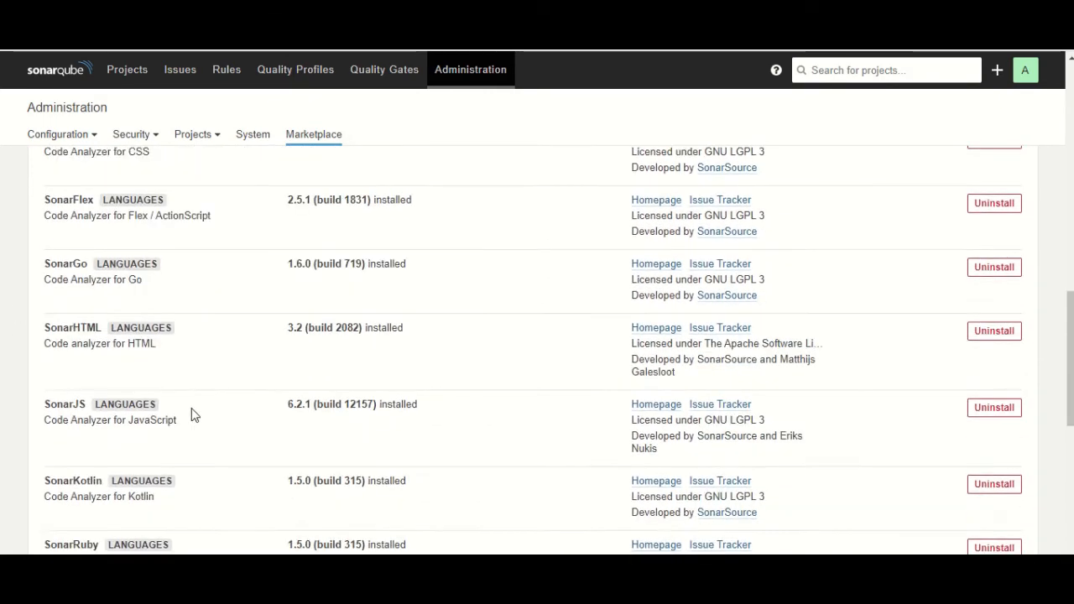
scroll(193, 415, "down", 1)
scroll(264, 419, "up", 10)
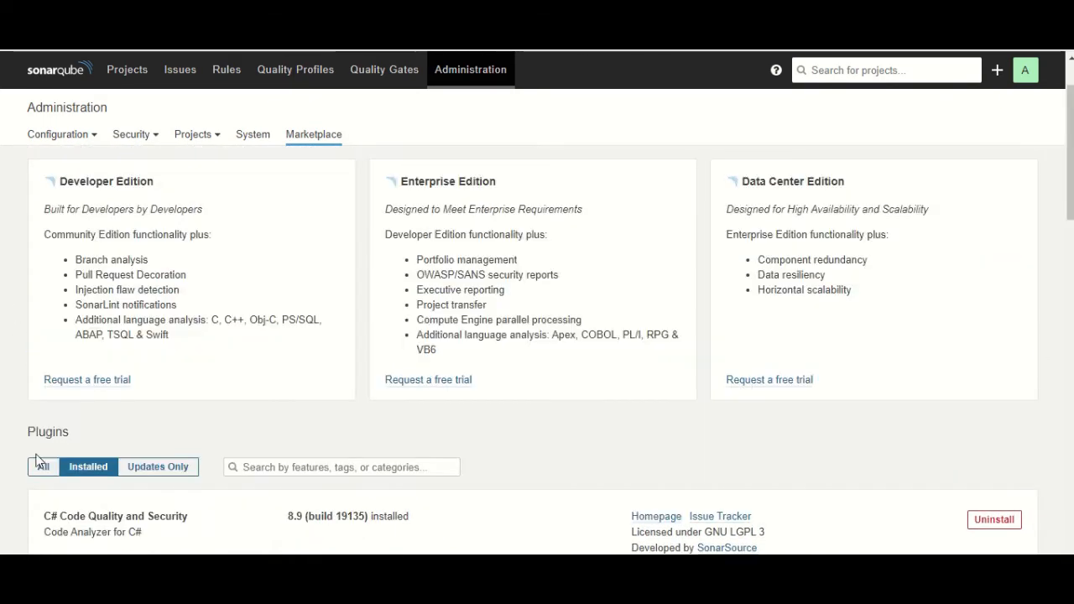
Compare all available plugins with the installed ones, then go to Quality Profiles
left_click(39, 466)
scroll(283, 400, "down", 3)
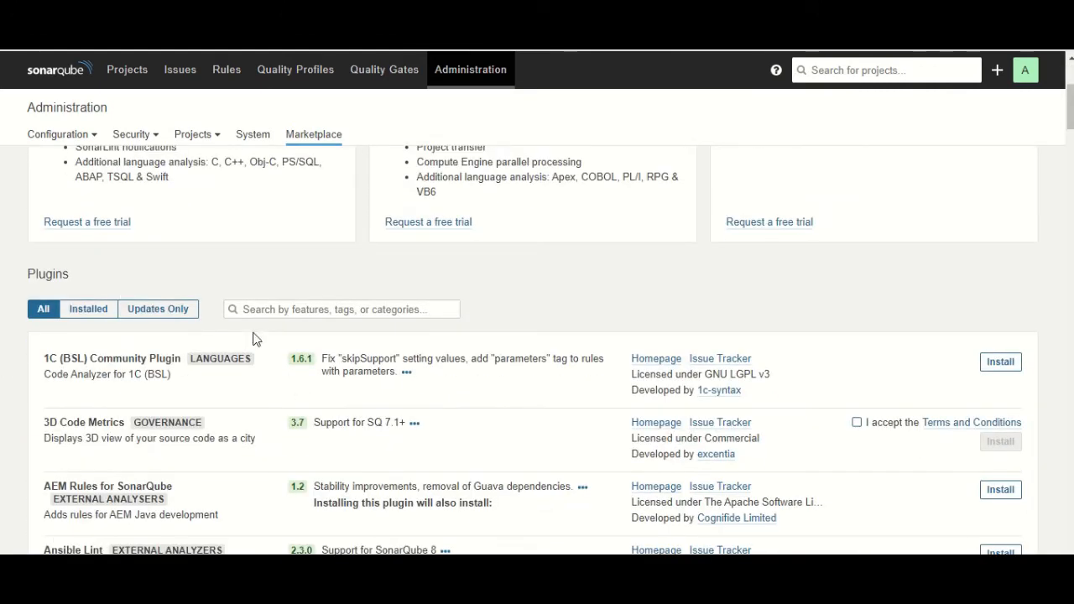
scroll(306, 369, "down", 2)
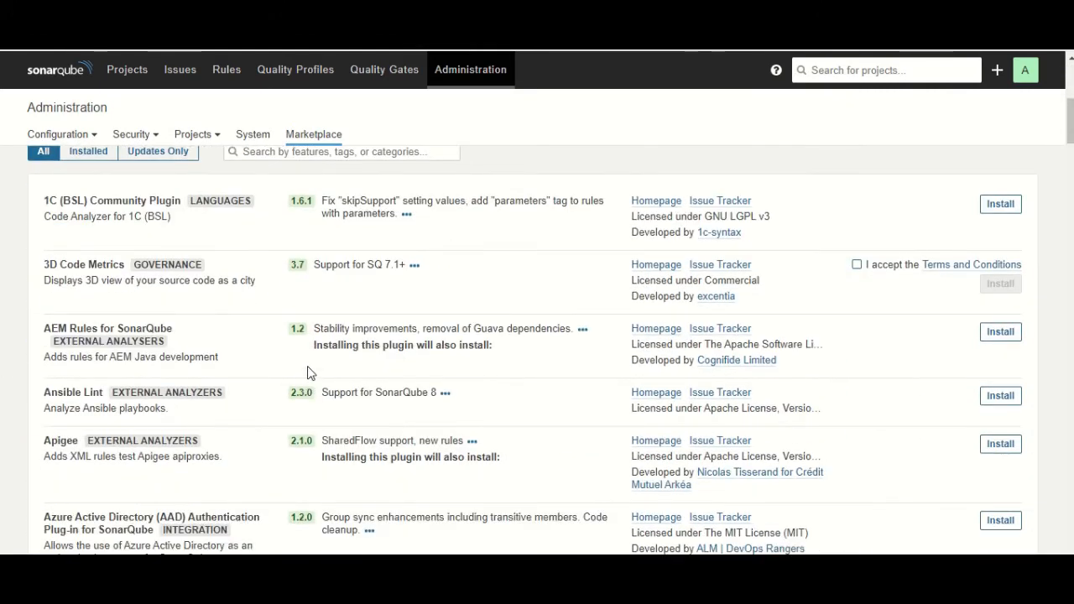
scroll(304, 360, "up", 4)
scroll(372, 408, "up", 1)
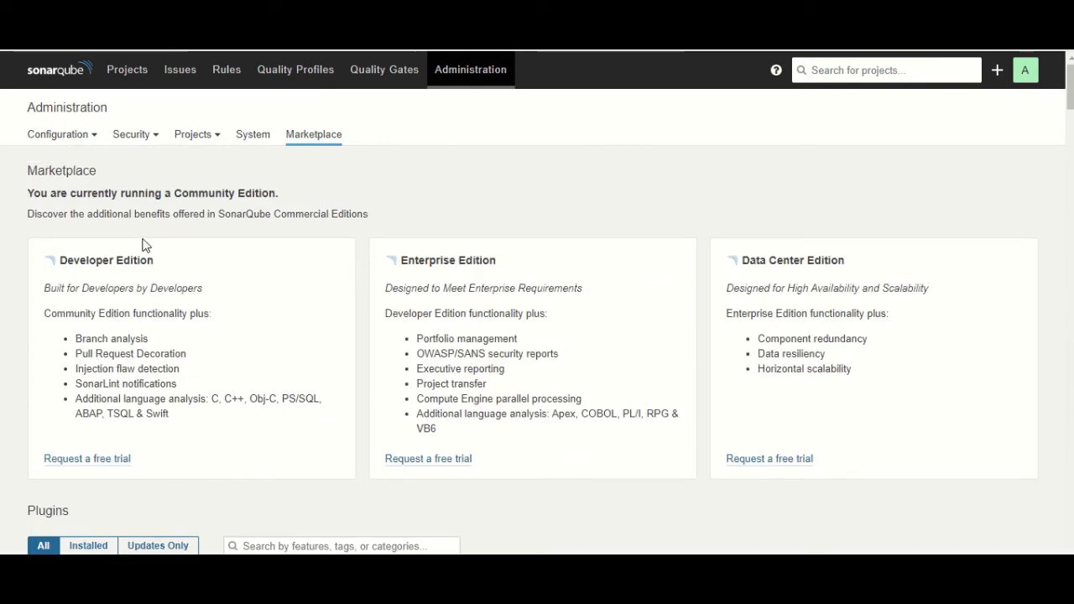
scroll(257, 467, "down", 2)
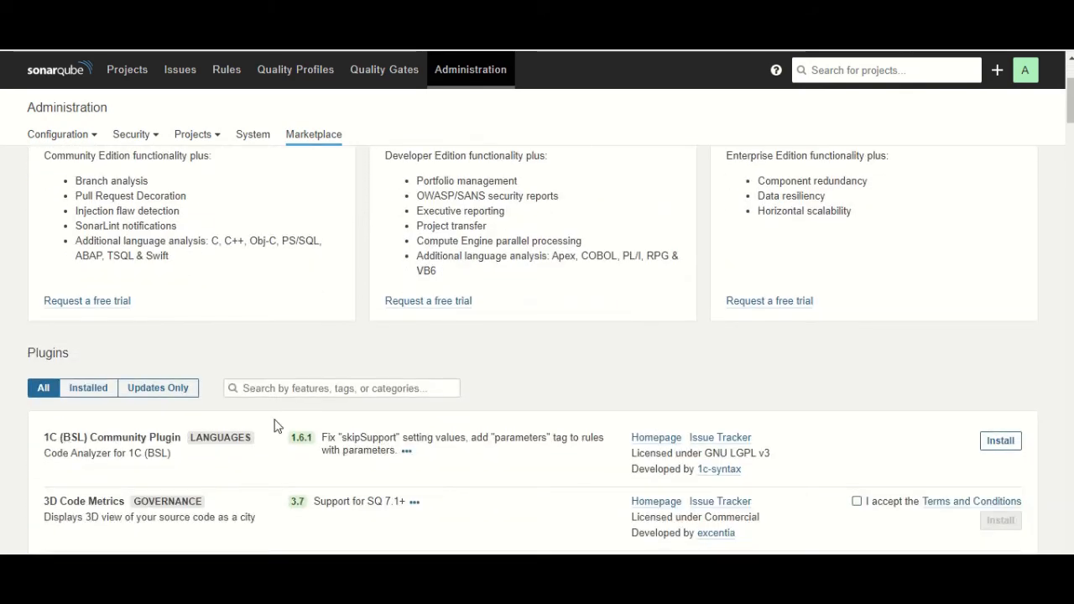
left_click(96, 388)
scroll(286, 370, "down", 2)
scroll(305, 336, "up", 2)
left_click(302, 72)
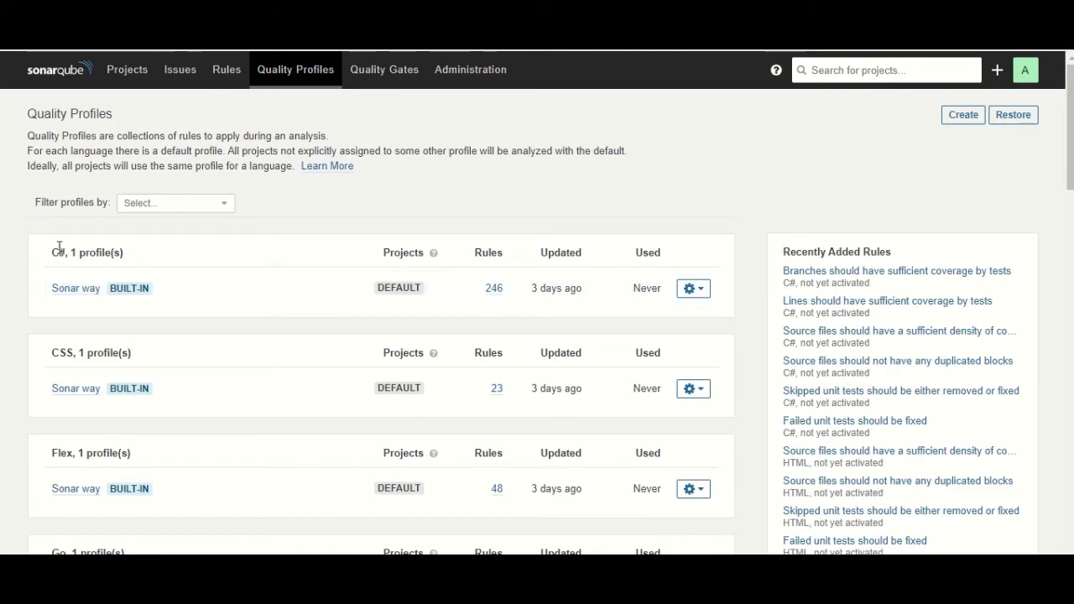
Point out the C# and CSS profile groups and open the CSS Sonar way profile
left_click_drag(50, 256, 154, 257)
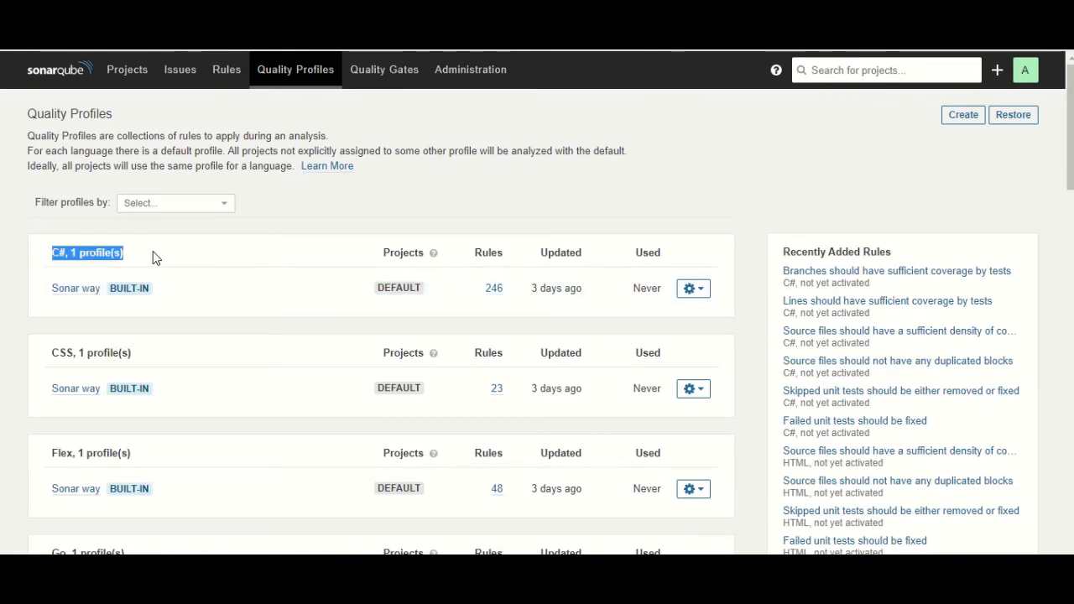
left_click_drag(49, 353, 128, 349)
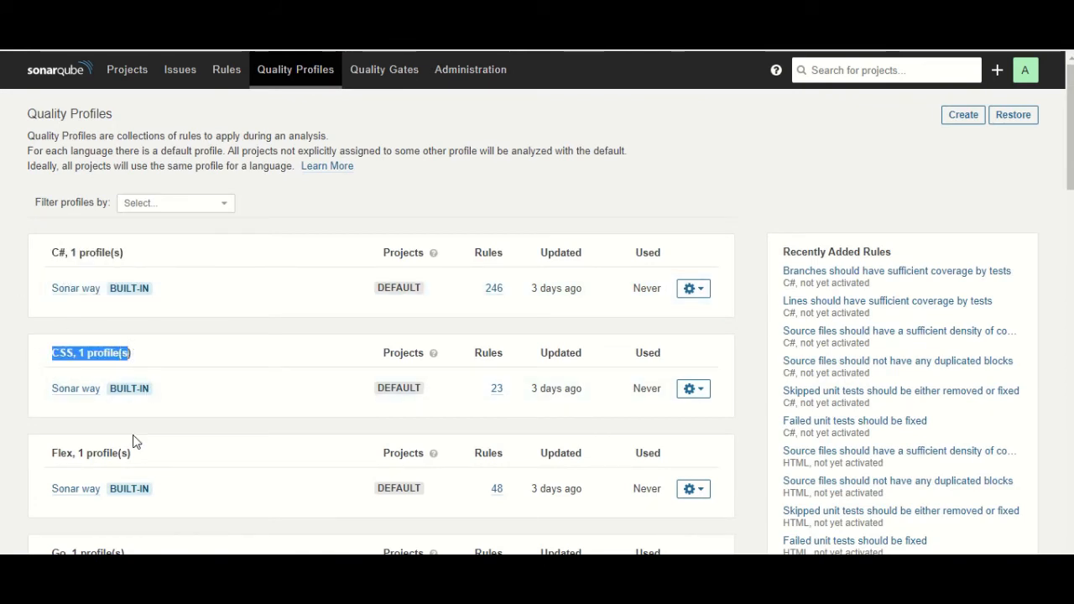
scroll(55, 422, "down", 4)
scroll(209, 352, "down", 6)
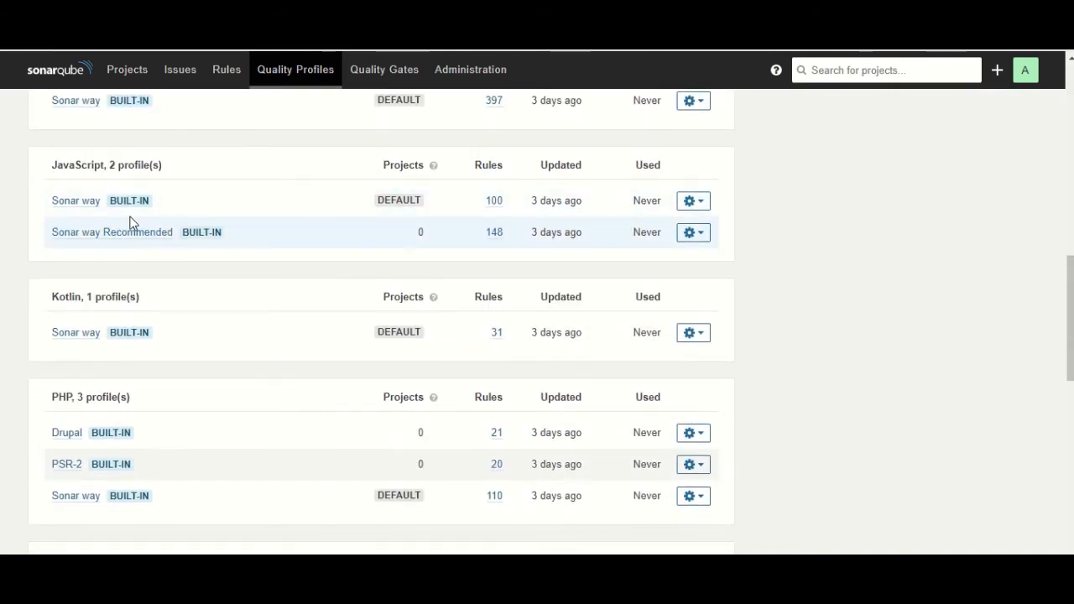
scroll(246, 324, "up", 5)
scroll(247, 334, "up", 6)
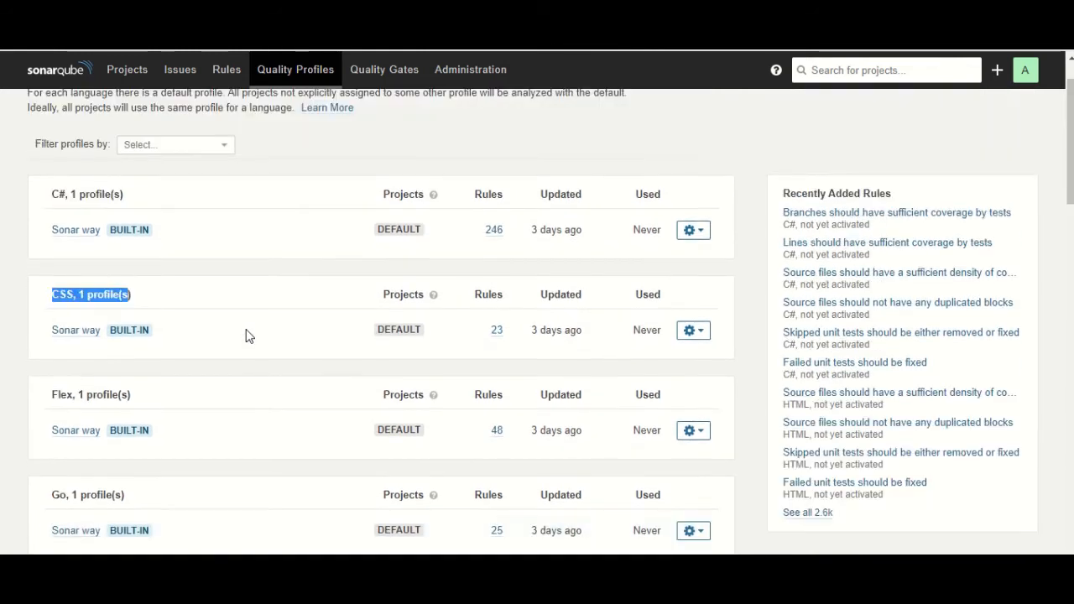
left_click(81, 389)
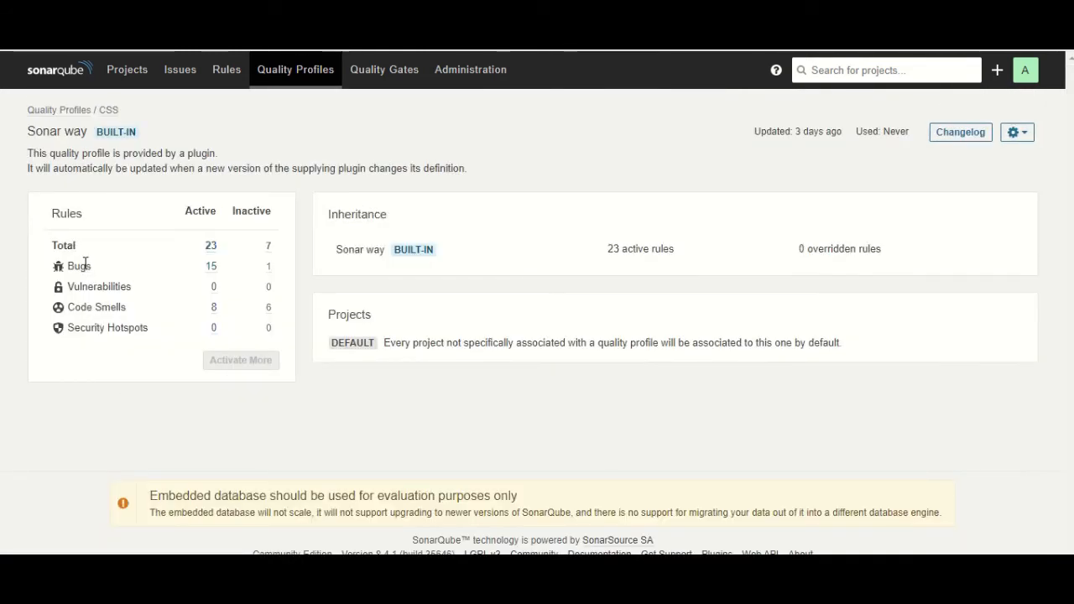
List the profile's 23 active CSS rules, then return to the Projects list
left_click_drag(88, 216, 40, 212)
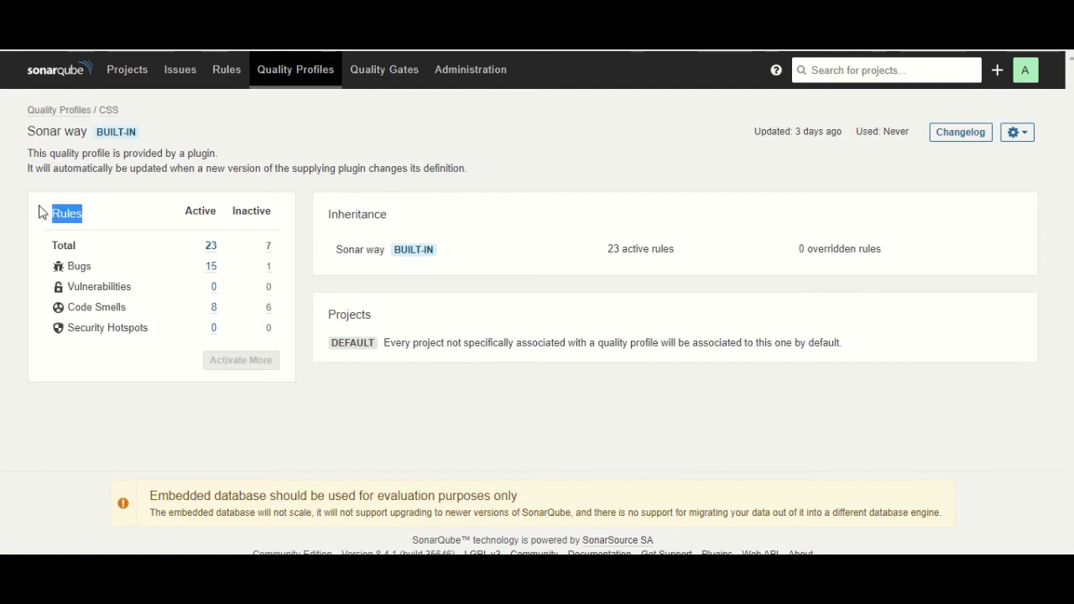
double_click(108, 111)
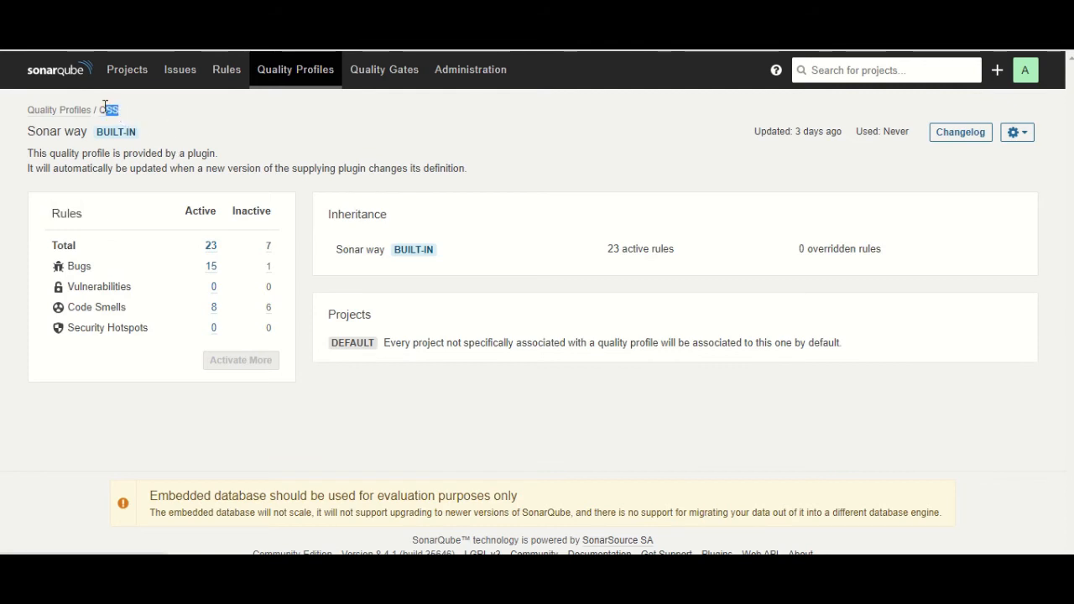
left_click(210, 245)
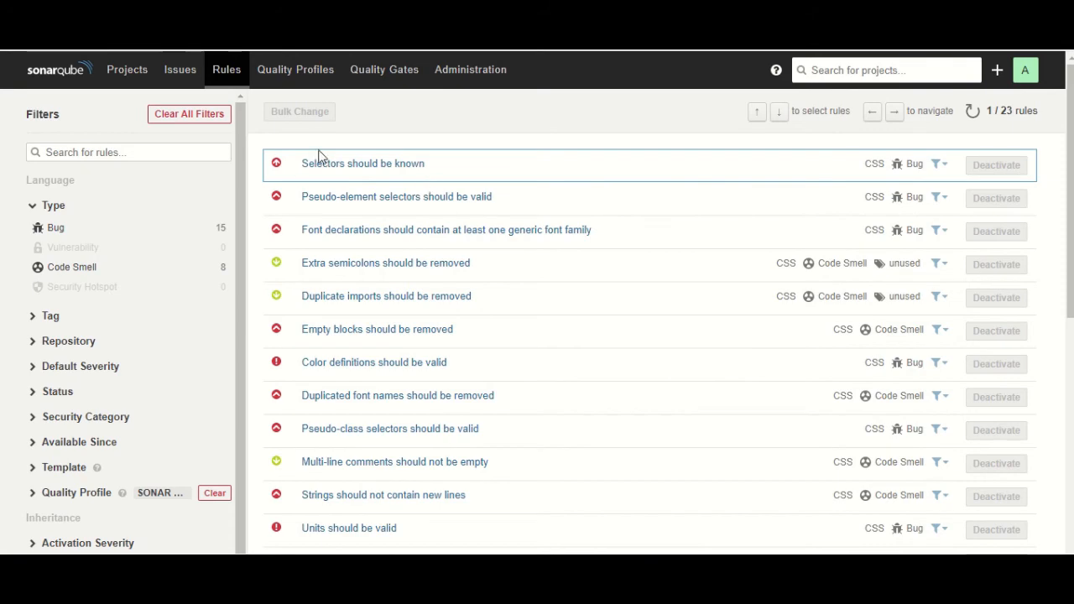
scroll(613, 175, "down", 6)
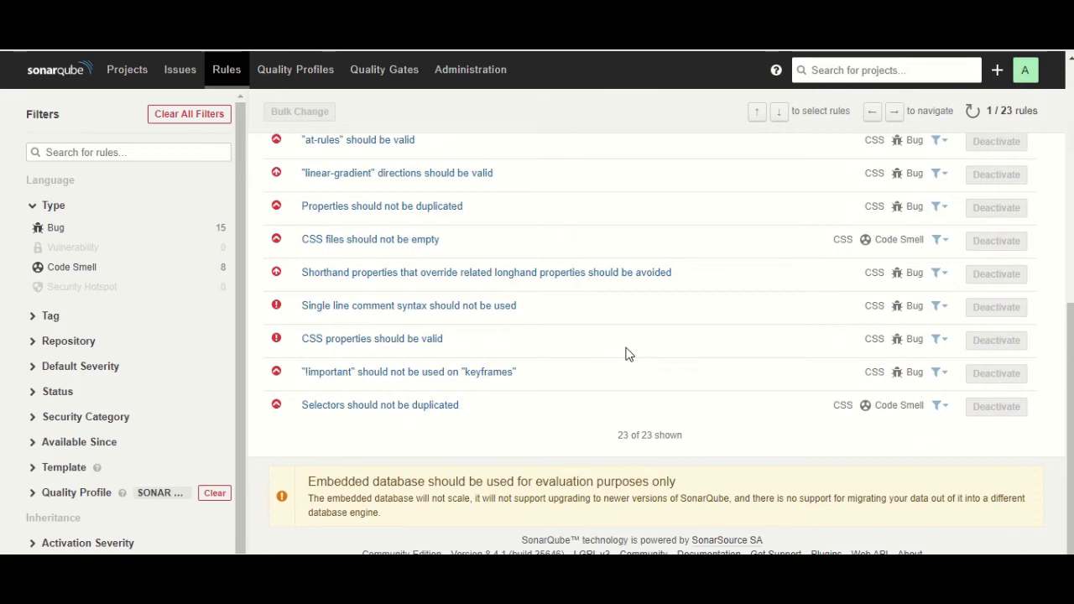
left_click(120, 74)
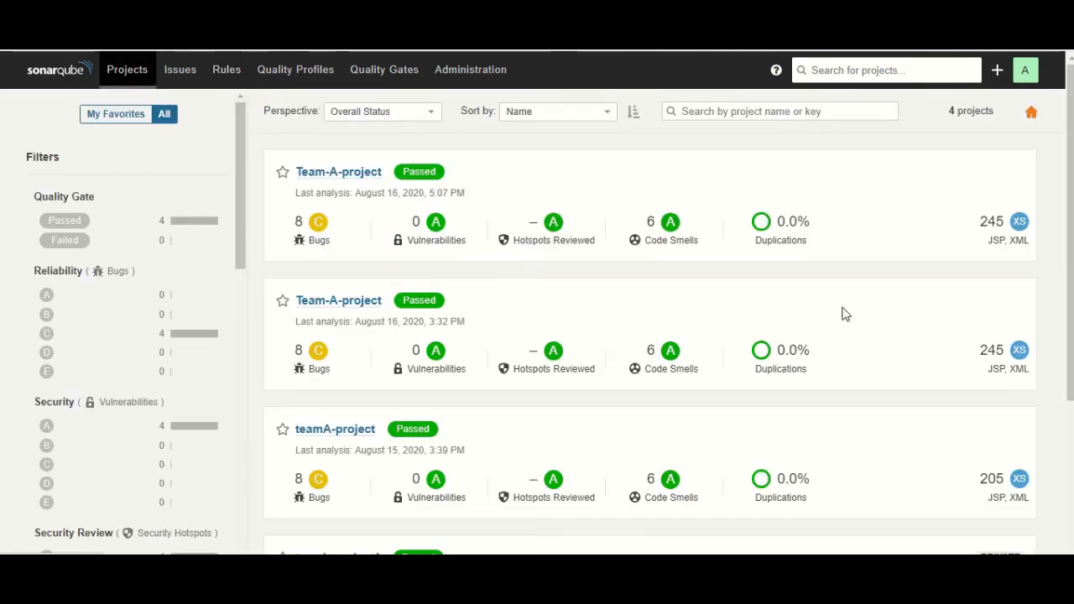
Open the latest Team-A-project's information panel and point out its Sonar way JSP and XML profiles
left_click(369, 173)
left_click(999, 134)
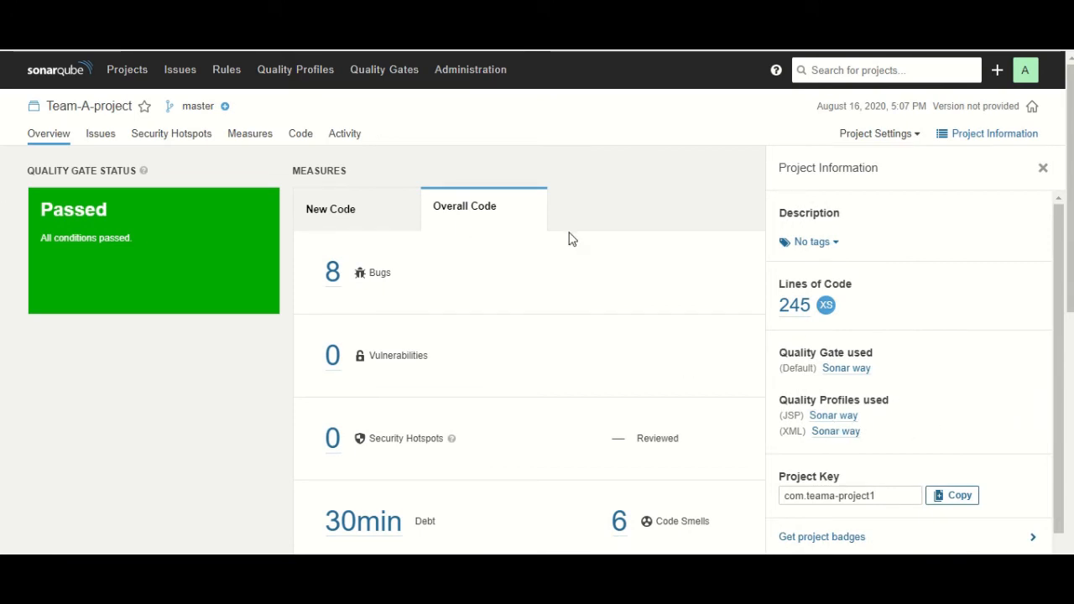
left_click_drag(859, 414, 773, 417)
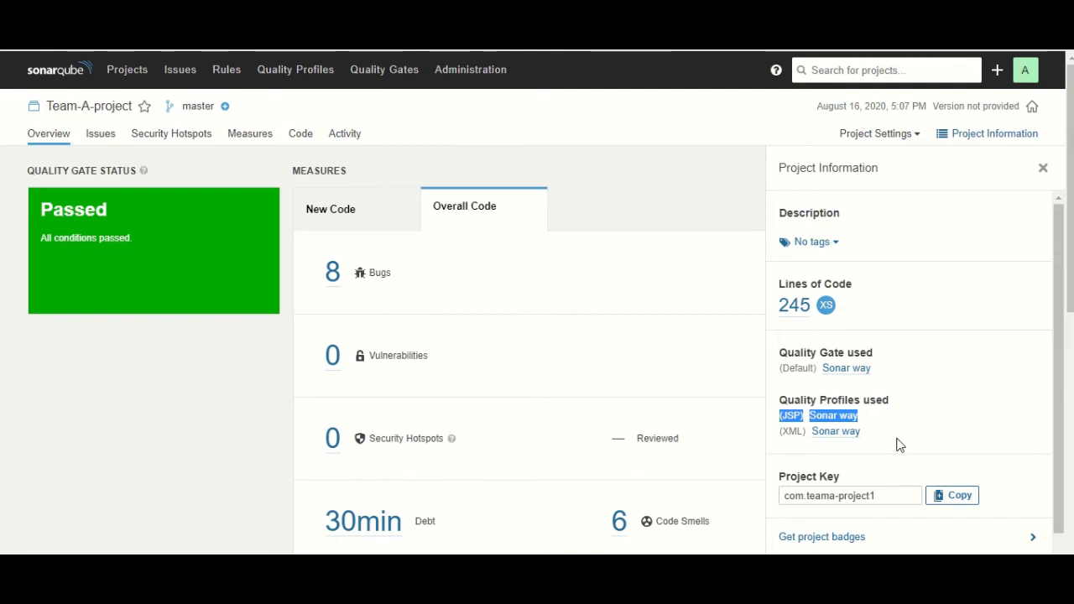
left_click_drag(896, 445, 782, 428)
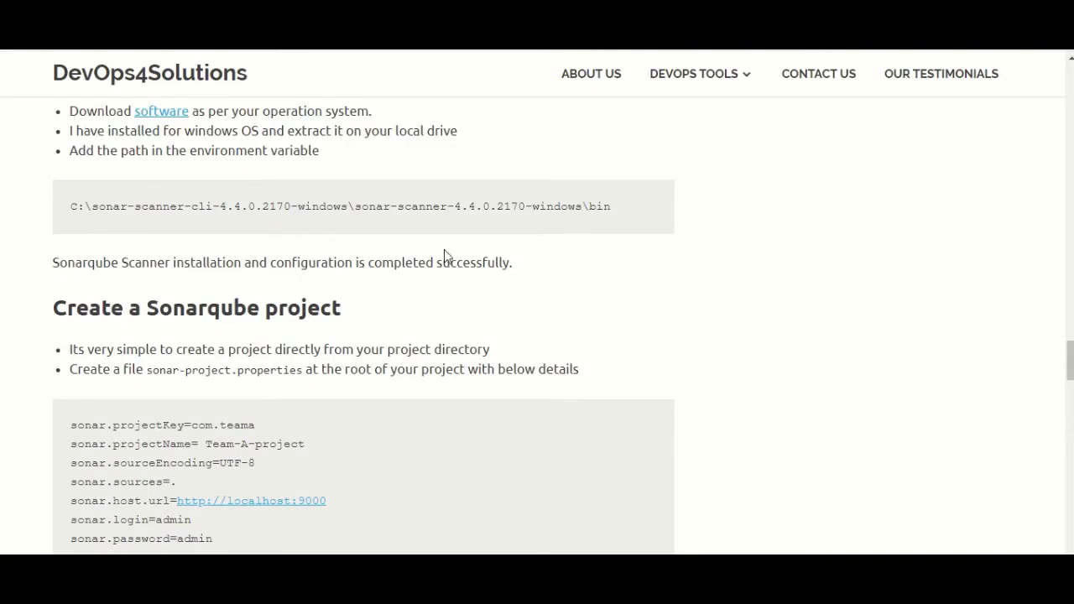
Highlight the blog's quality profile definition, default rules and per-language customisation notes
scroll(457, 269, "up", 15)
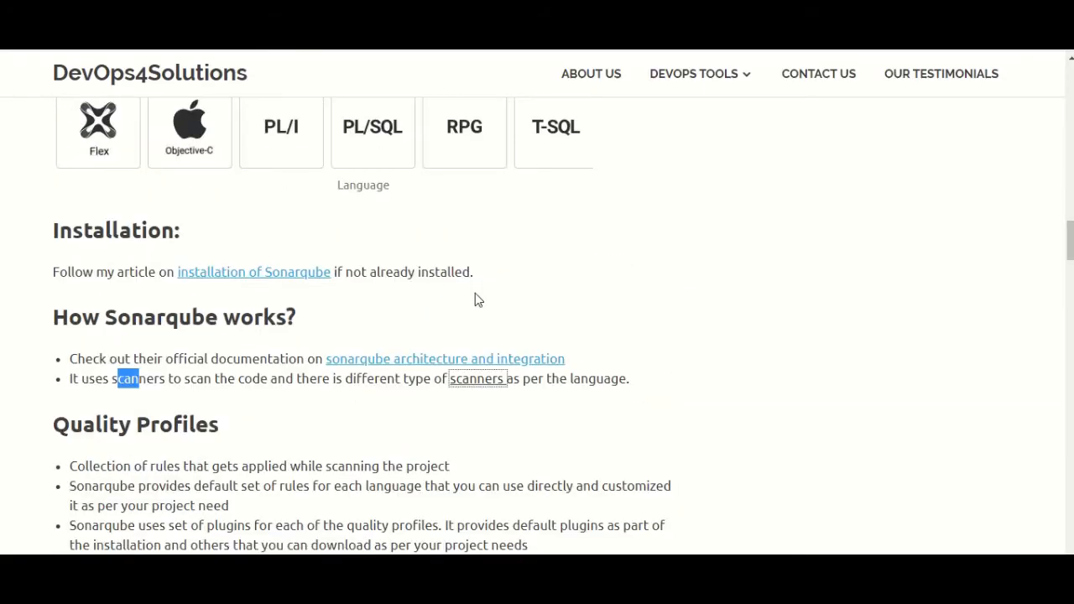
scroll(475, 299, "down", 4)
scroll(475, 300, "up", 2)
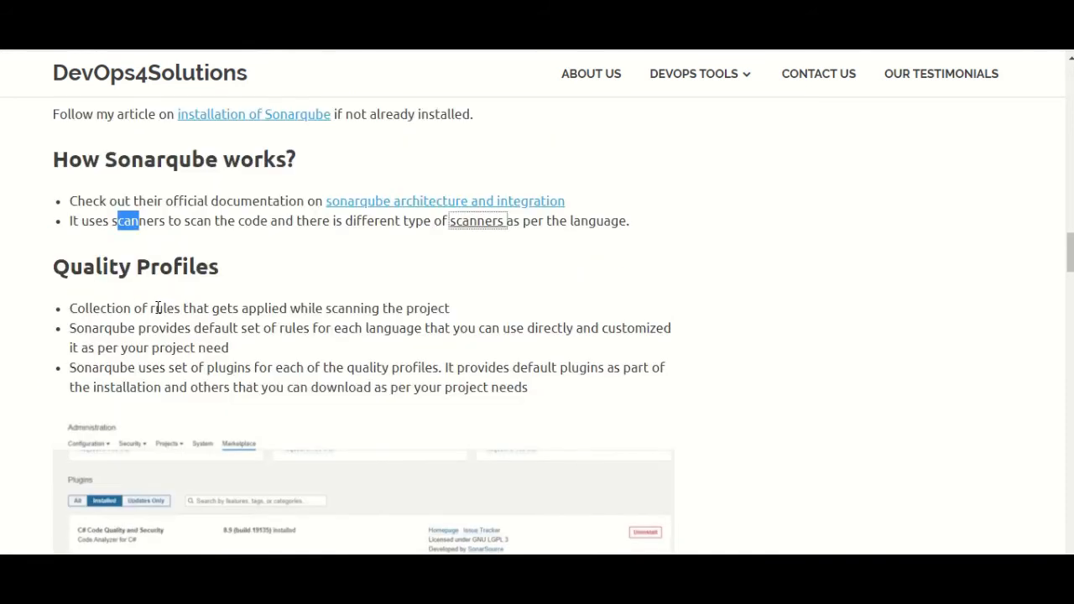
left_click_drag(157, 307, 472, 306)
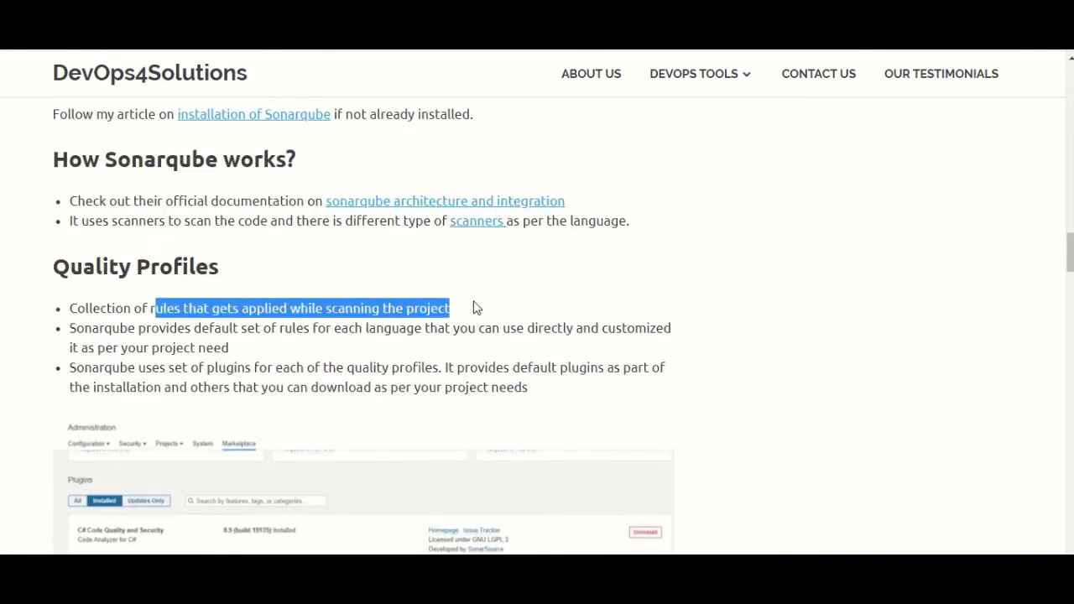
left_click(472, 322)
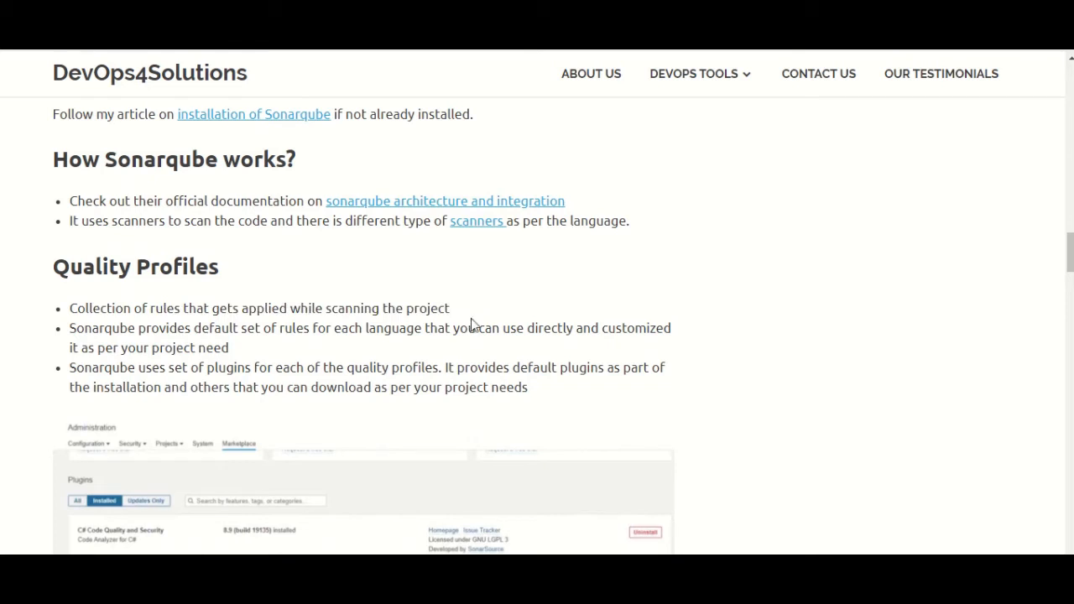
left_click_drag(149, 324, 242, 332)
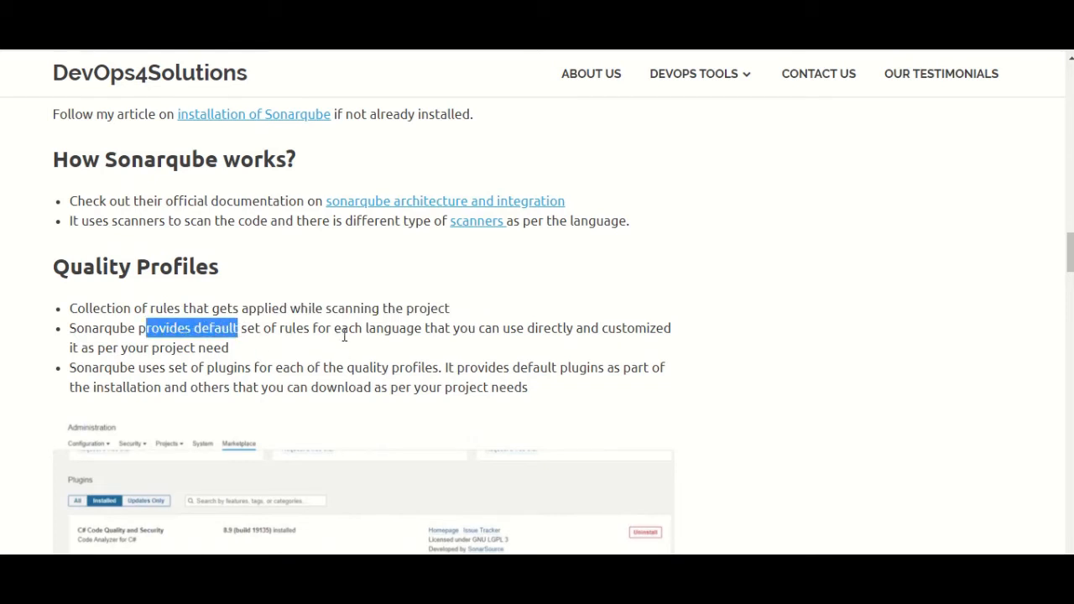
left_click_drag(340, 334, 700, 345)
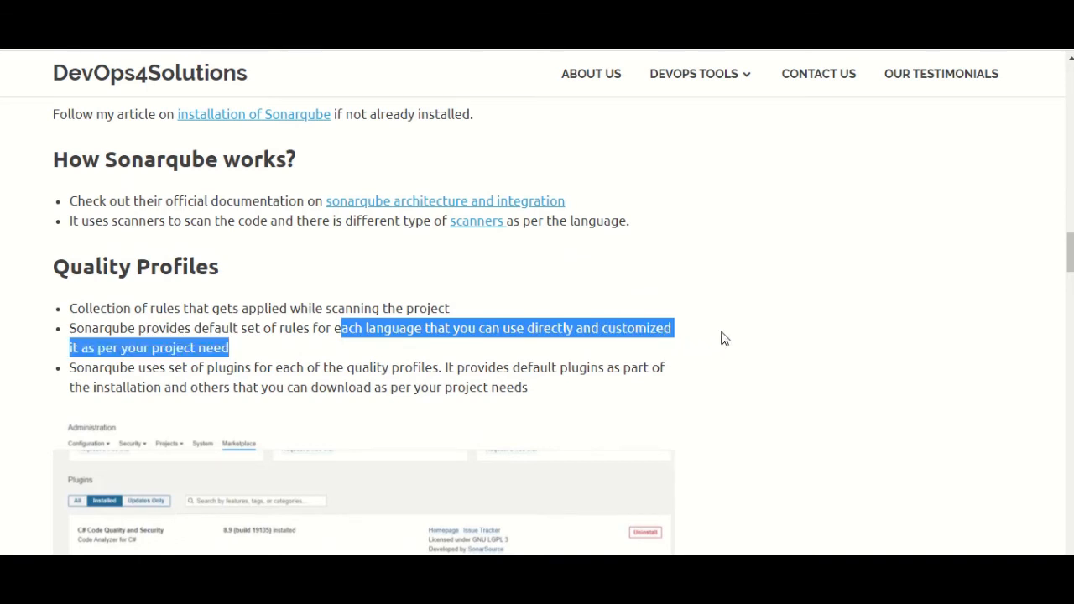
scroll(188, 326, "down", 2)
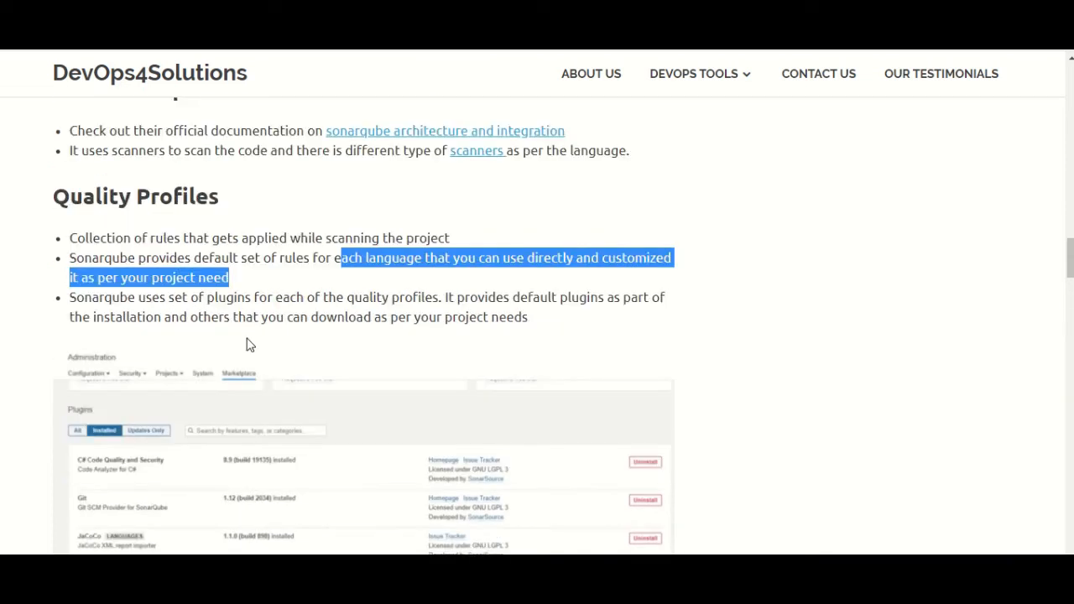
left_click_drag(206, 288, 698, 295)
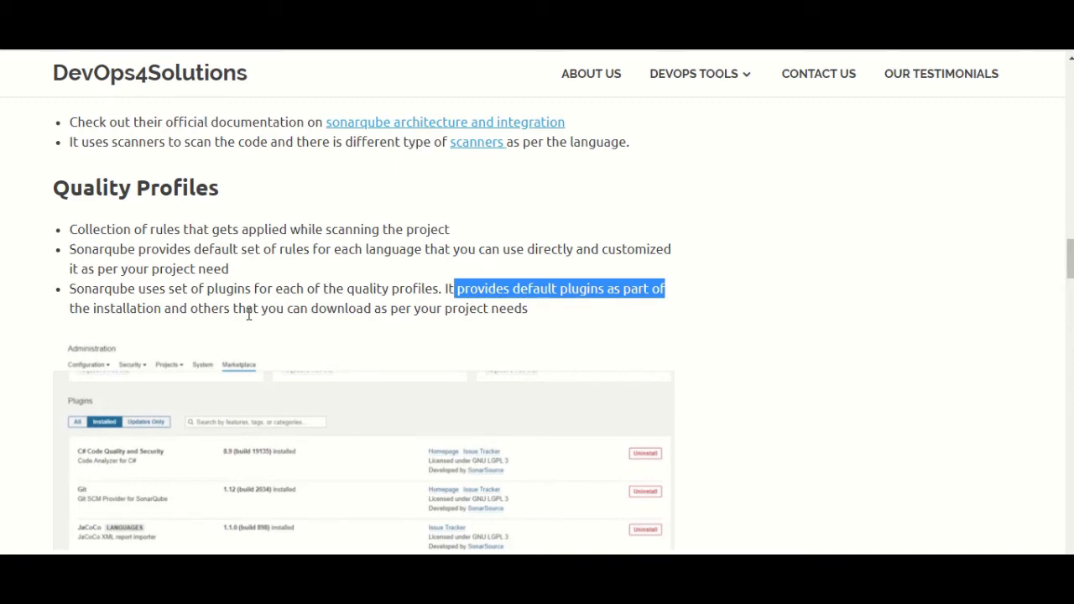
Mark the quality gate status heading and go to SonarQube's Quality Gates page
scroll(429, 359, "down", 2)
scroll(432, 359, "down", 7)
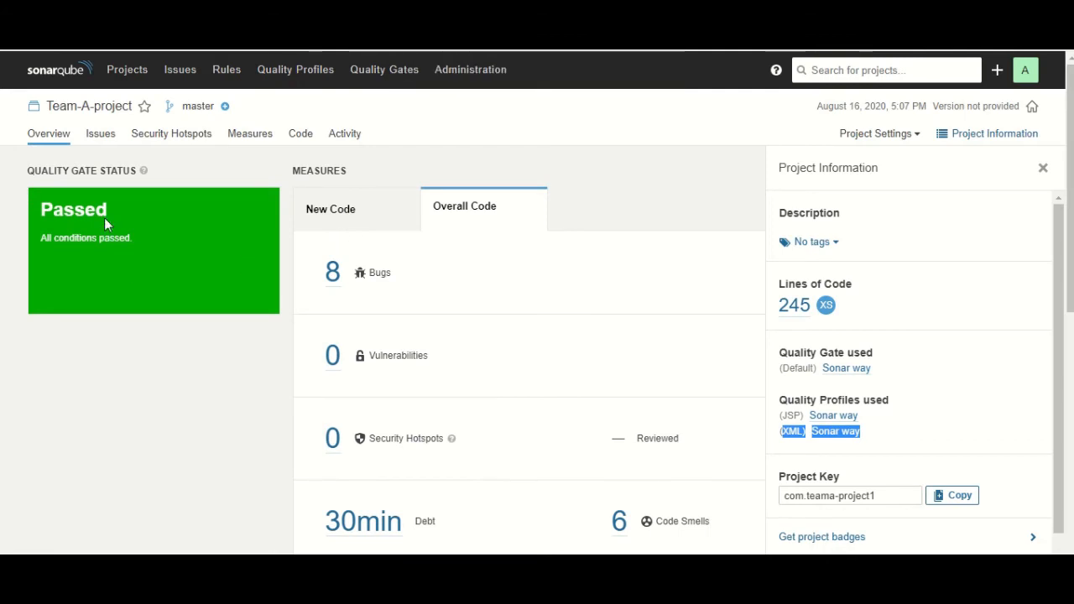
mouse_move(144, 171)
left_click_drag(144, 170, 124, 175)
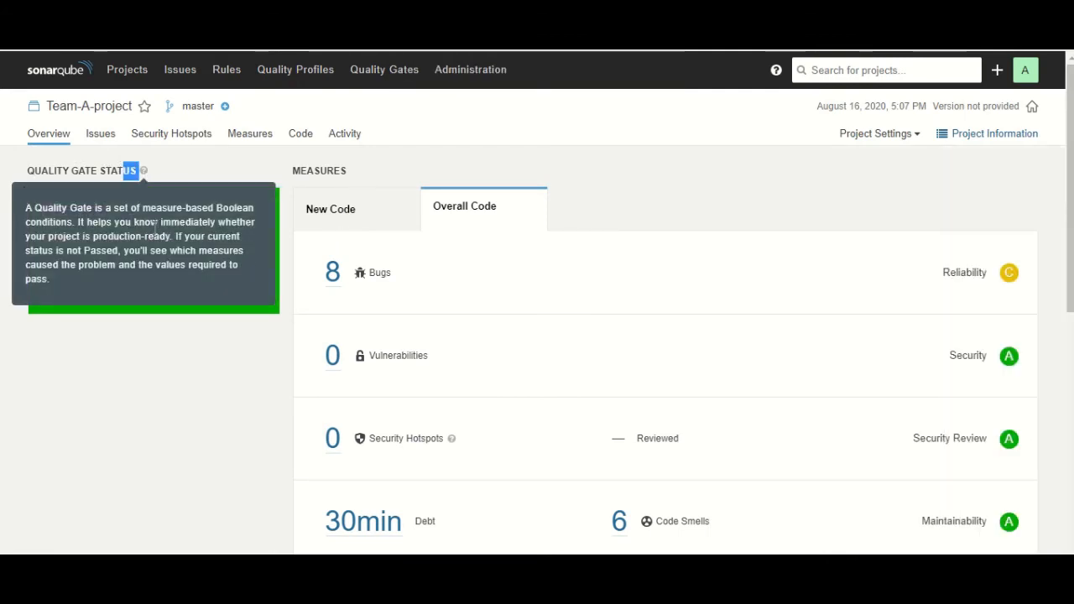
left_click(371, 81)
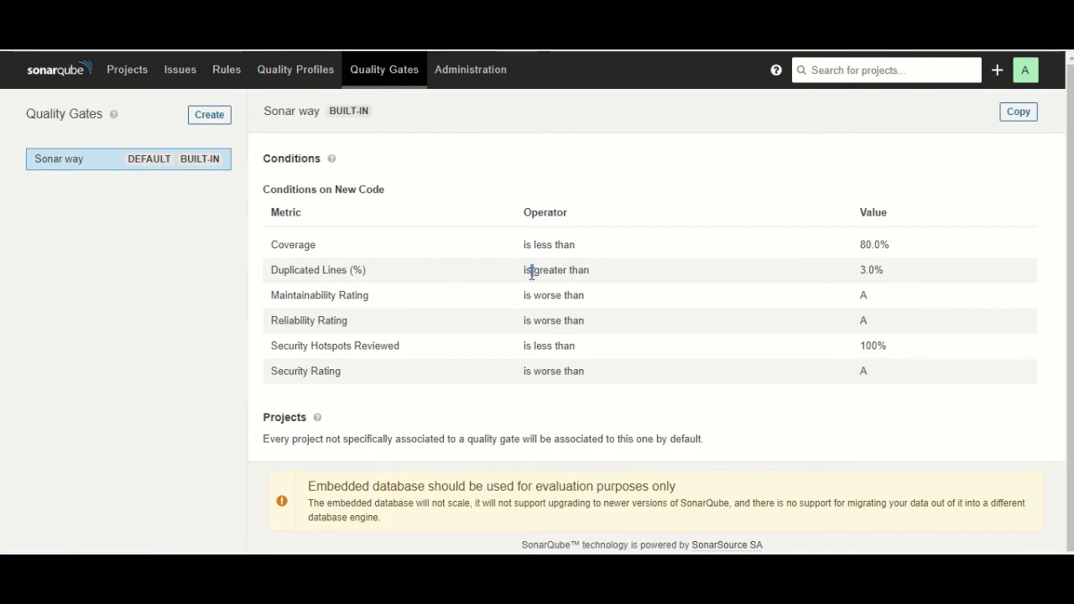
Highlight Sonar way's 3.0% duplicated lines threshold, maintainability rating condition and whole conditions table
left_click_drag(897, 278, 844, 278)
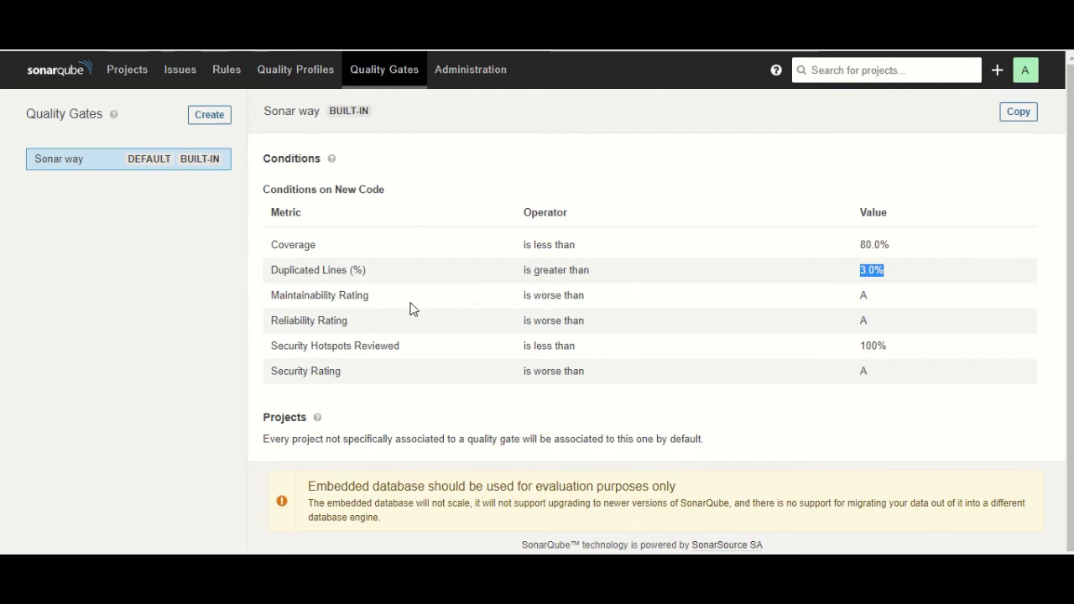
left_click_drag(424, 295, 900, 308)
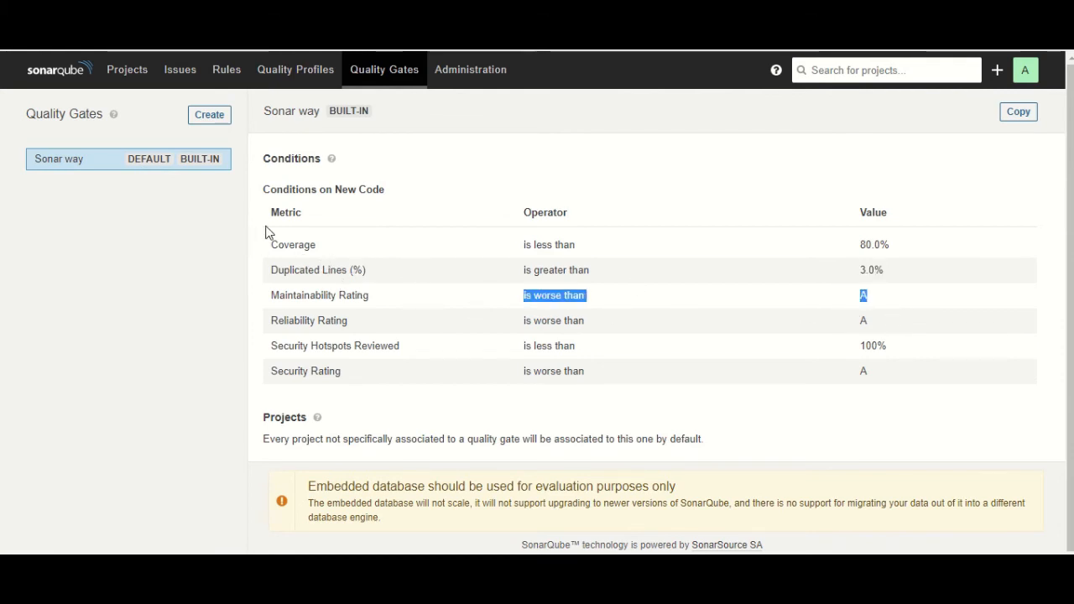
left_click_drag(266, 233, 882, 370)
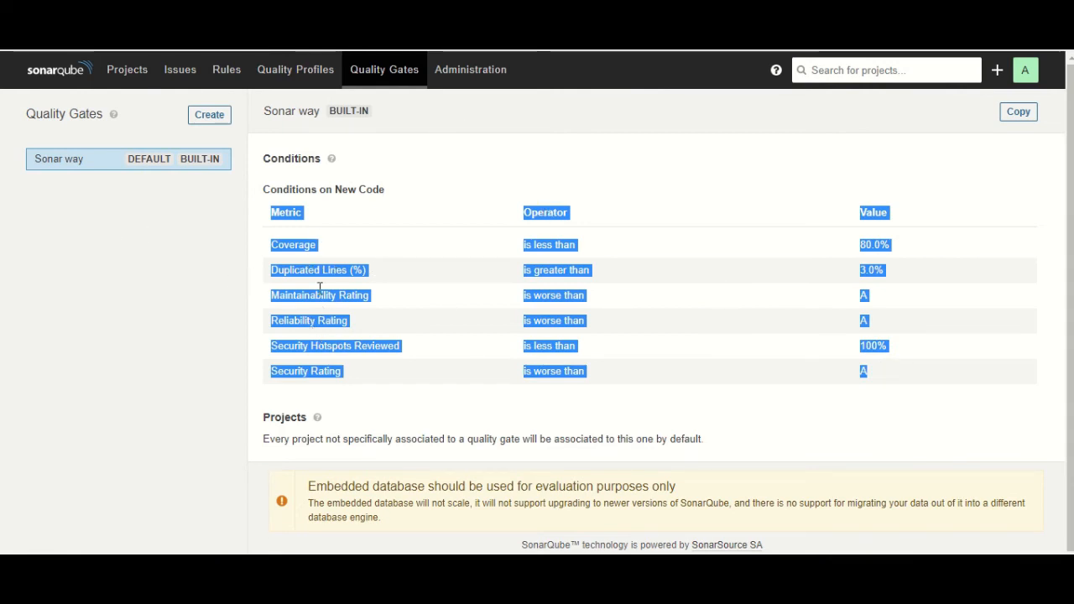
Go to the projects list and open the first Team-A-project's overview
left_click(128, 72)
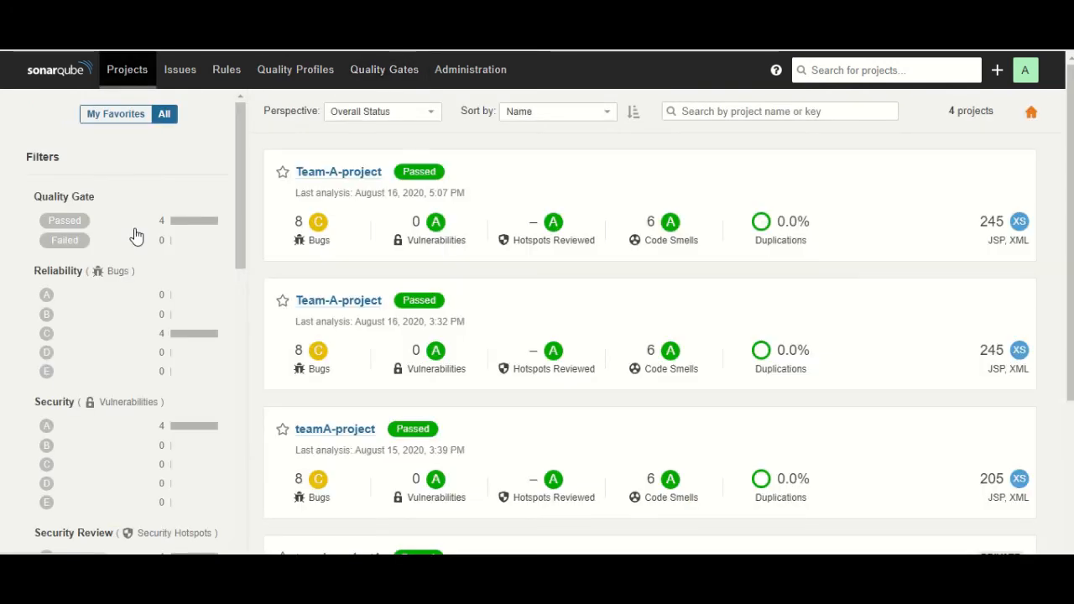
left_click(363, 174)
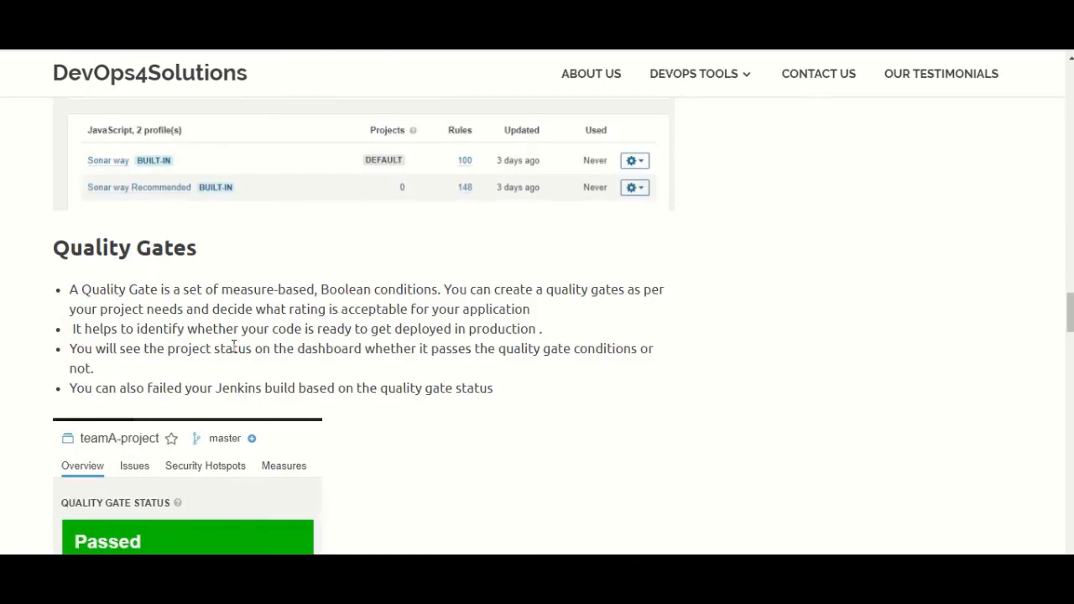
Highlight the note about failing Jenkins builds on gate status, then scroll toward 'Create a Sonarqube project'
scroll(233, 347, "down", 1)
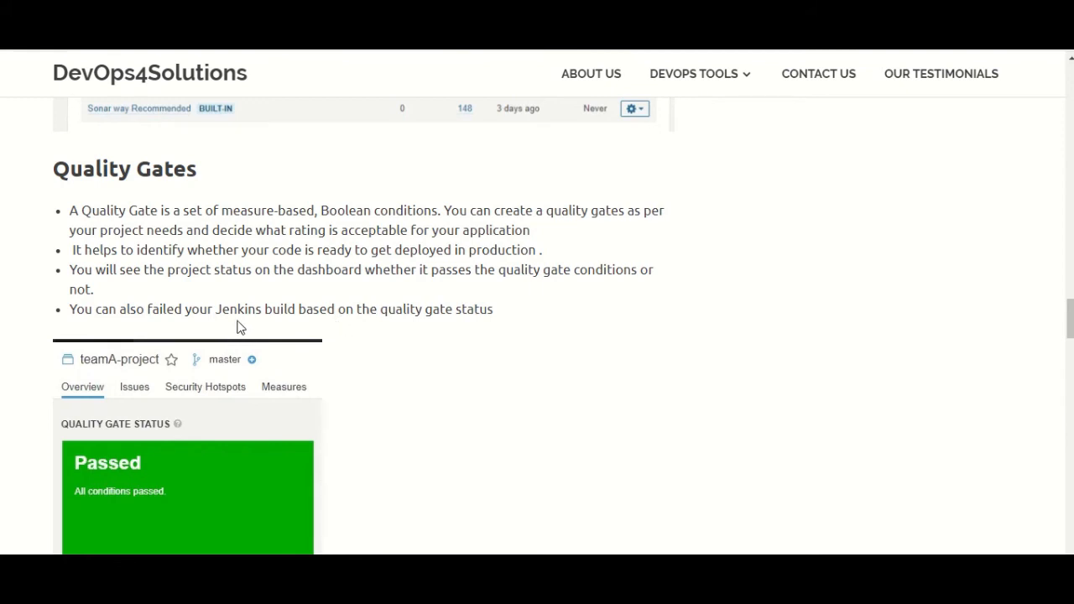
left_click_drag(127, 310, 495, 315)
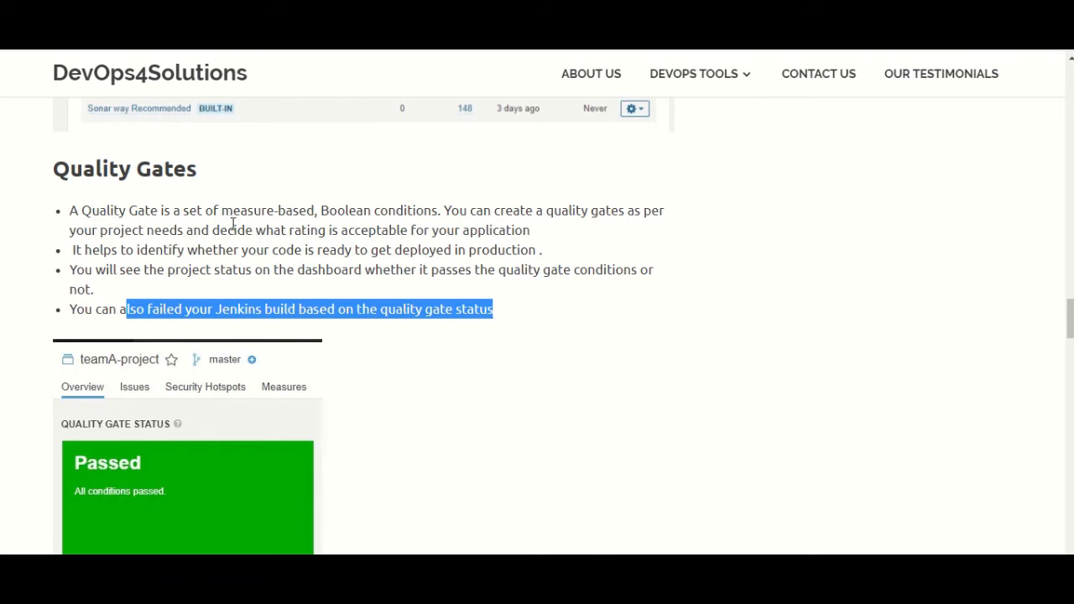
scroll(355, 234, "down", 8)
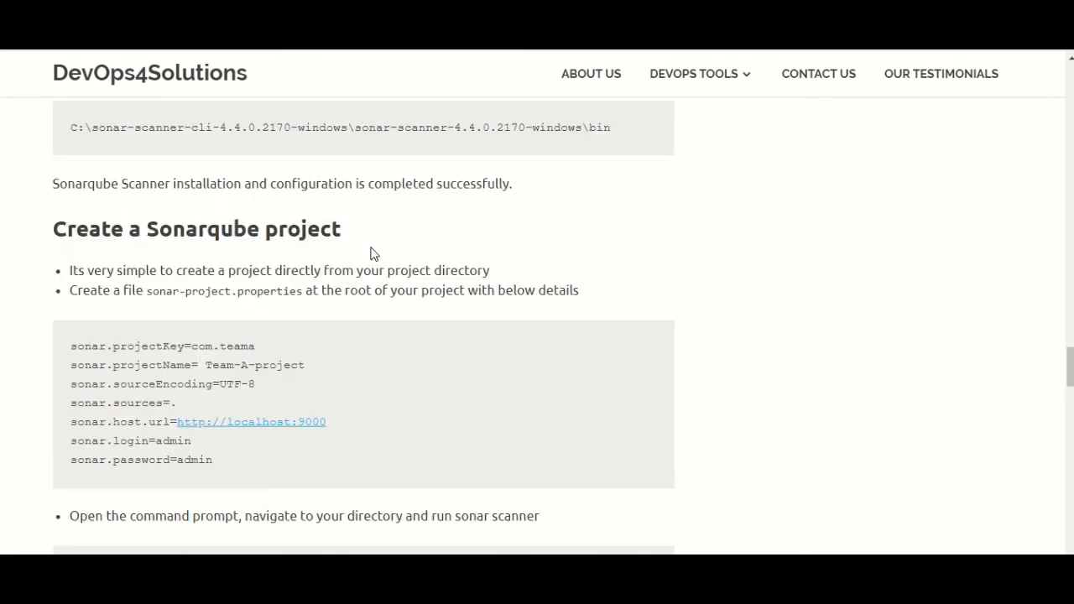
Compare the article's scanner output with the real run's ending, then bring up sonar-project.properties
scroll(378, 253, "down", 3)
scroll(252, 218, "up", 1)
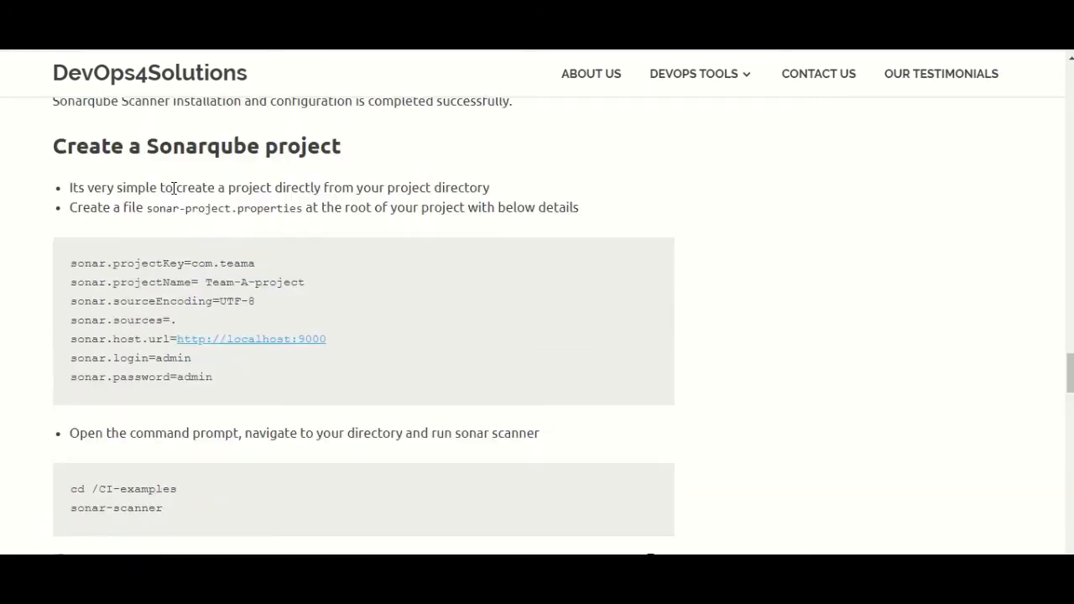
scroll(288, 210, "down", 5)
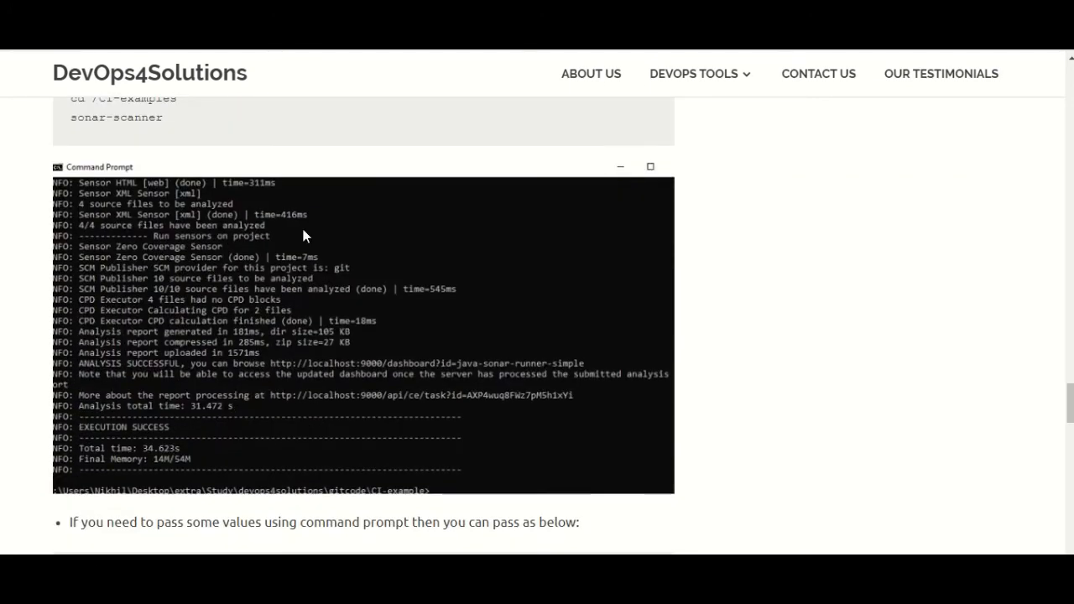
scroll(306, 232, "down", 3)
key("alt+Tab")
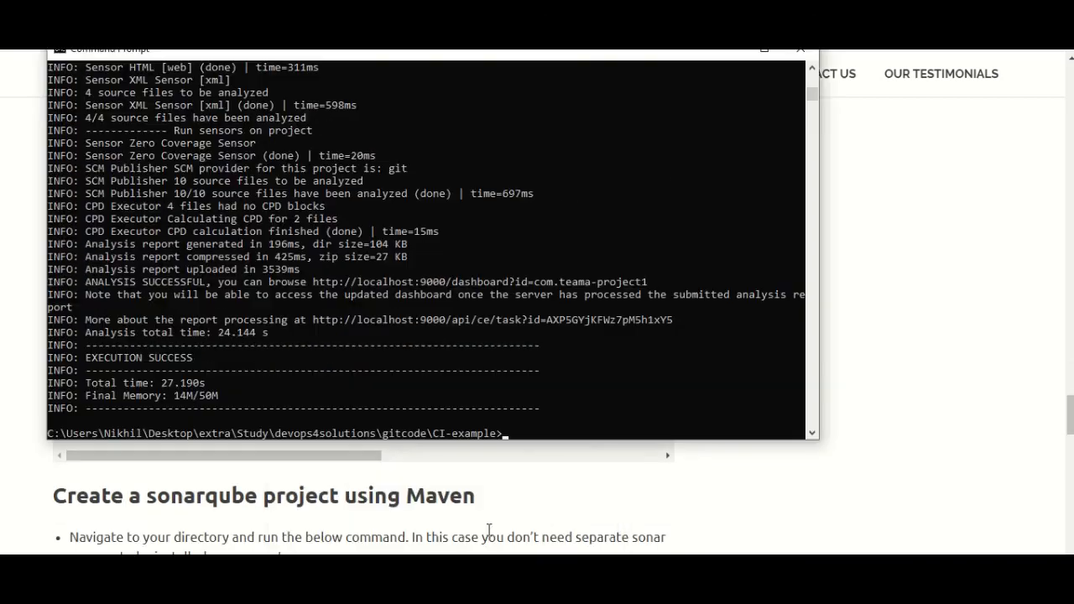
left_click_drag(125, 345, 212, 350)
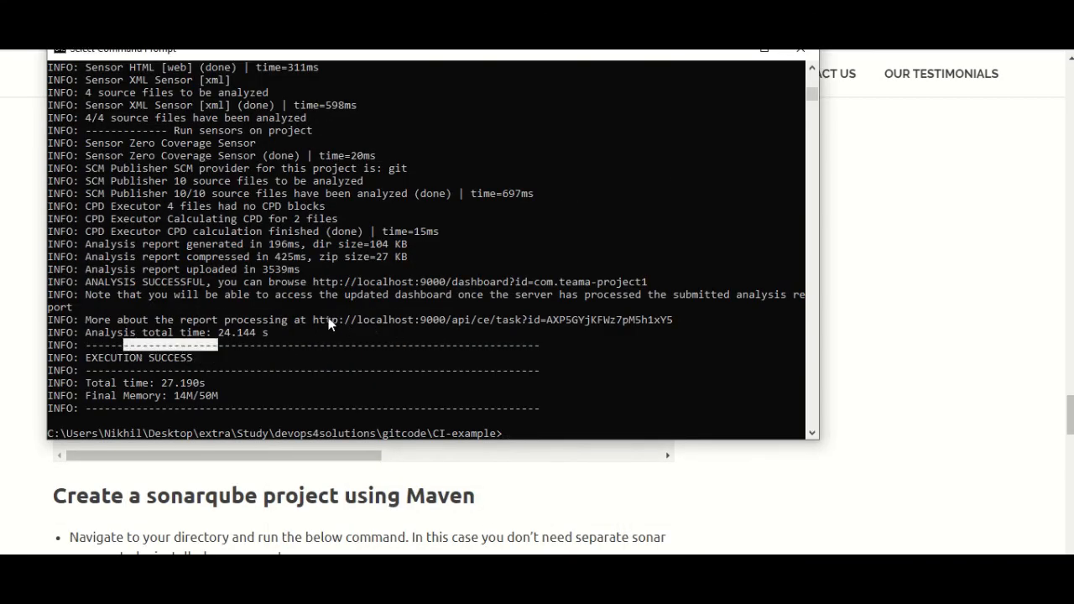
left_click(931, 302)
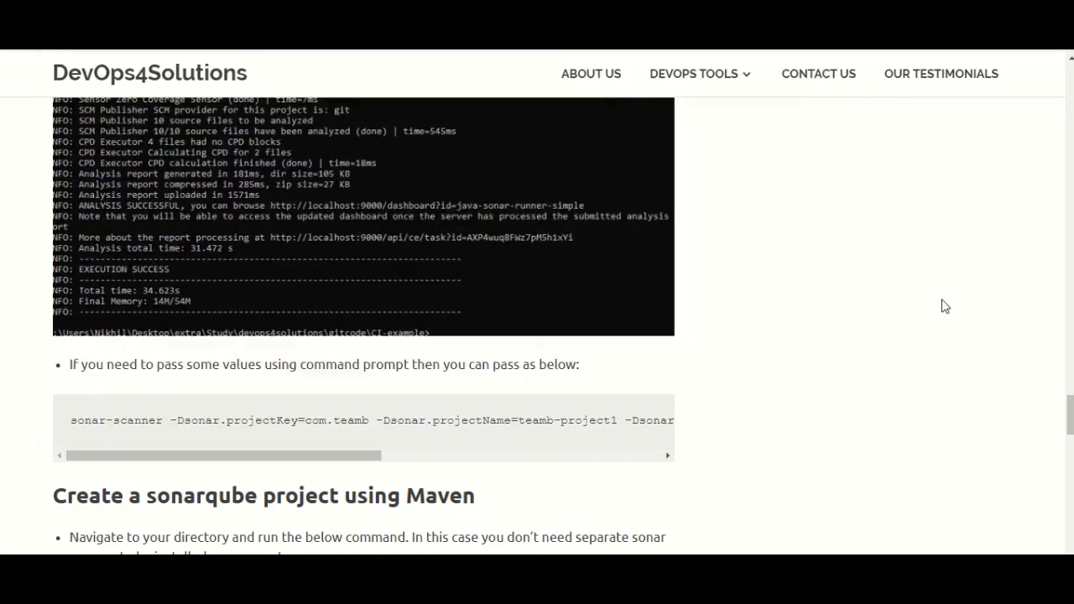
scroll(703, 355, "down", 1)
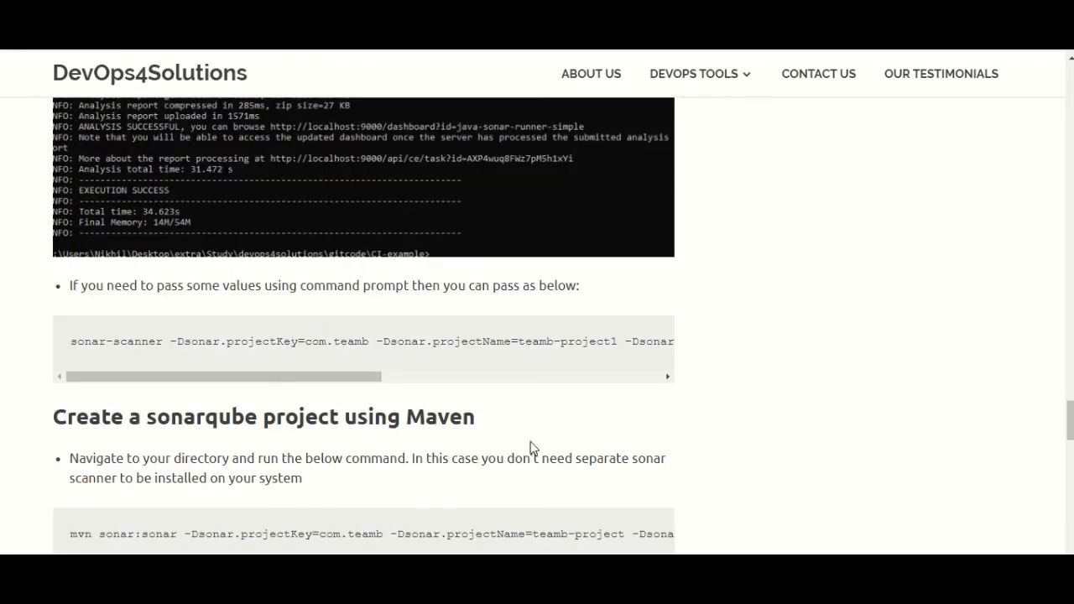
key("alt+Tab")
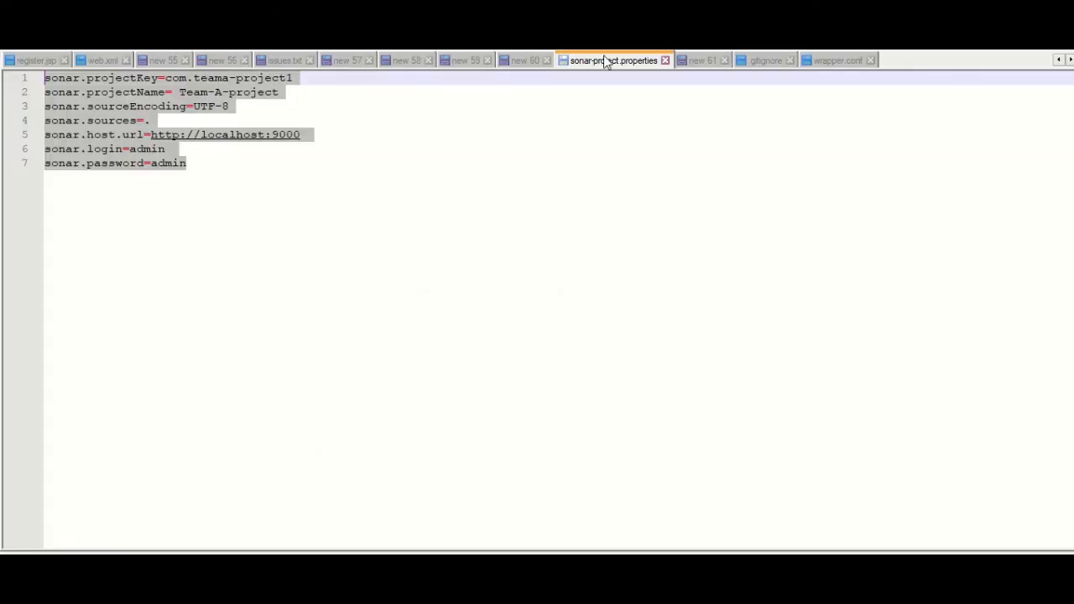
Match the sonar-scanner -D options against the properties file's key, name, sources and login lines
left_click(288, 215)
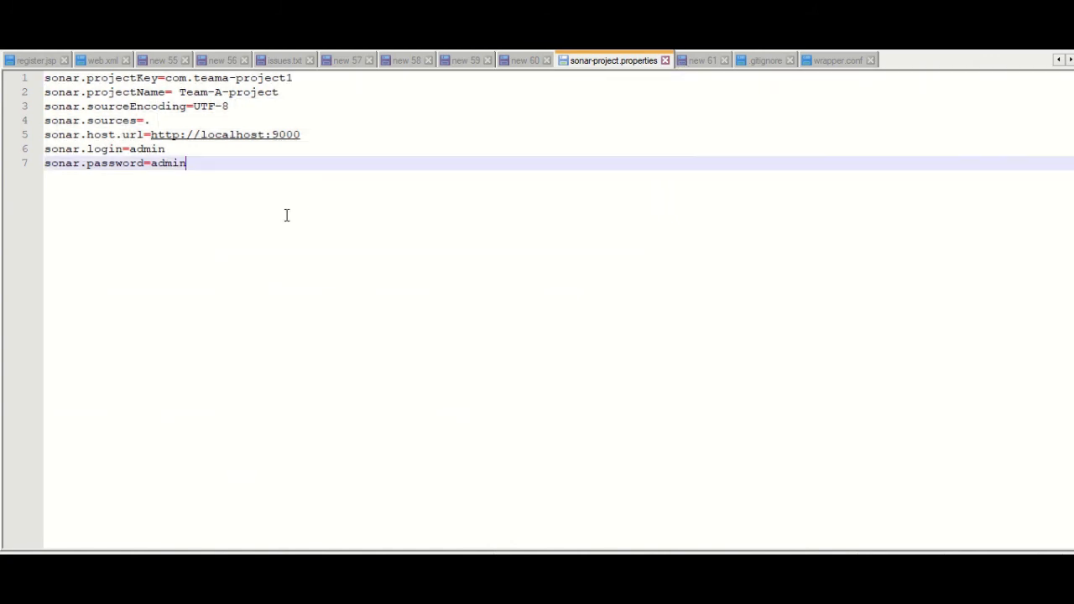
key("alt+Tab")
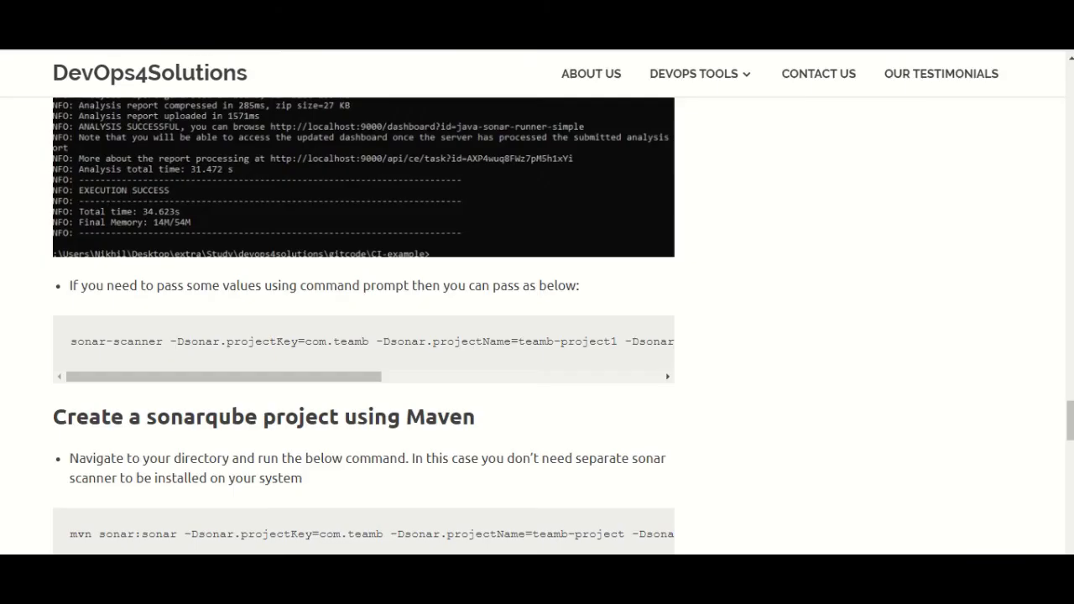
left_click_drag(165, 341, 60, 344)
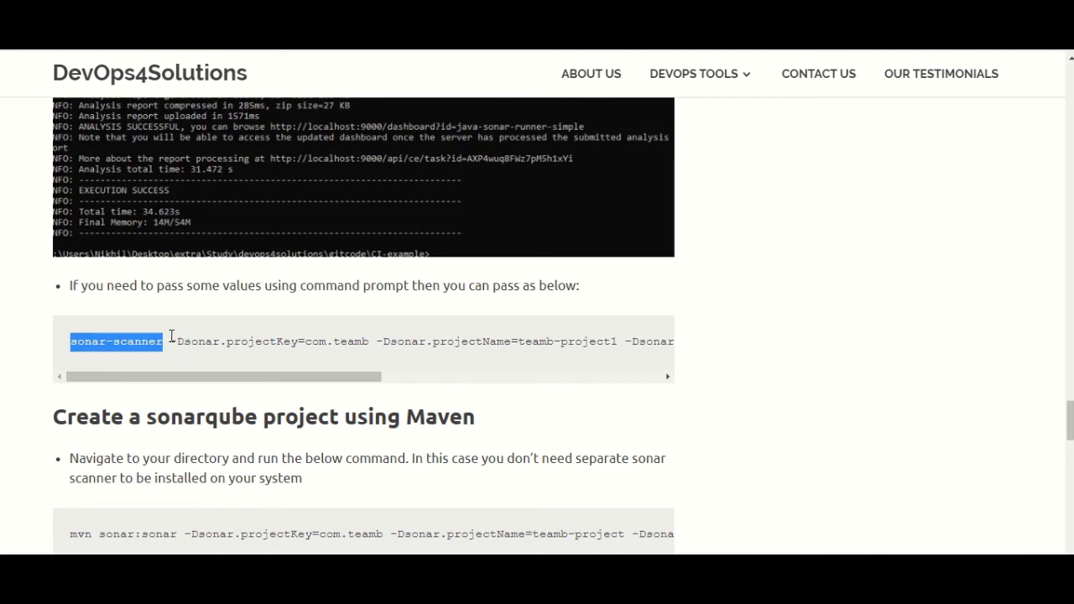
left_click_drag(173, 342, 257, 386)
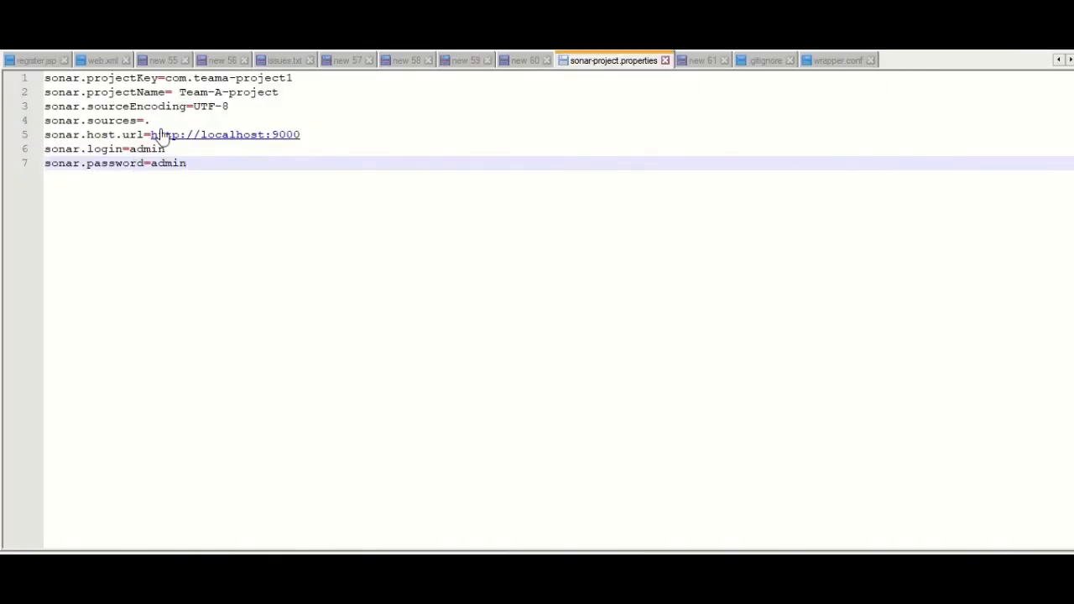
left_click_drag(152, 121, 2, 77)
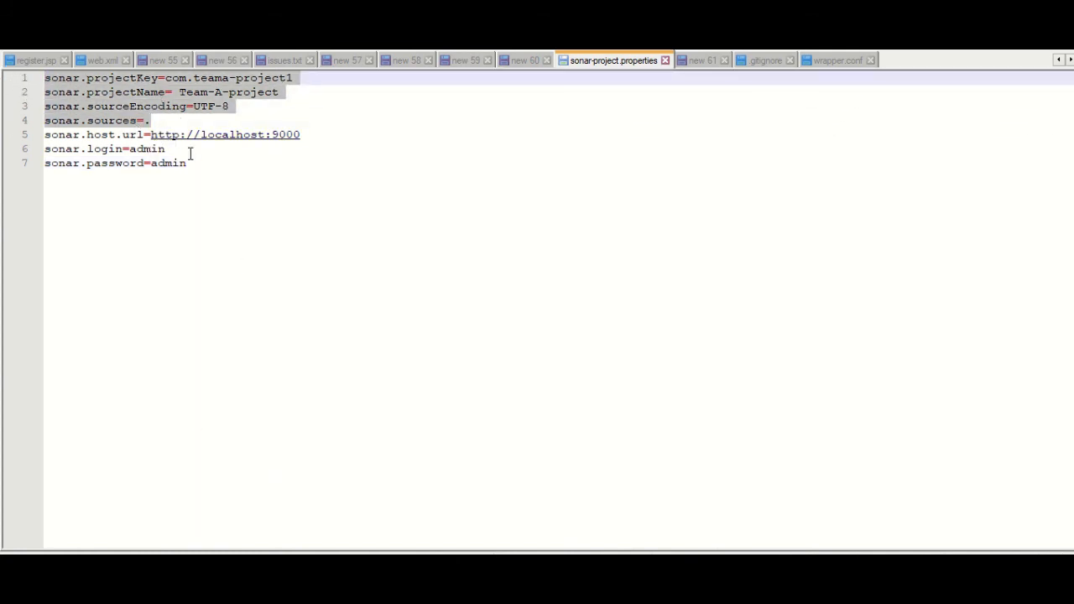
left_click_drag(198, 167, 3, 149)
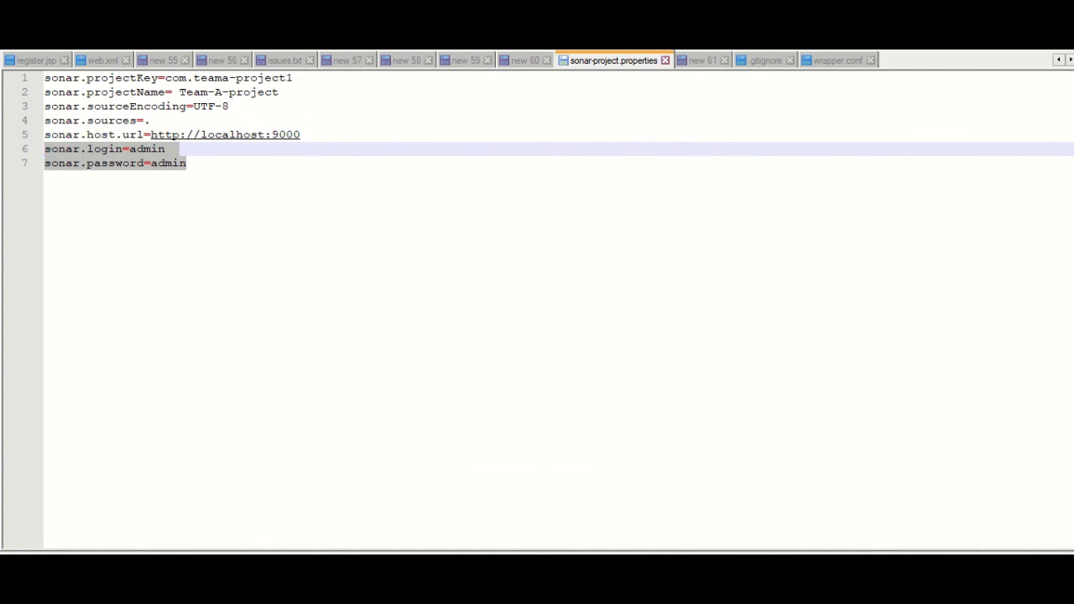
left_click(365, 588)
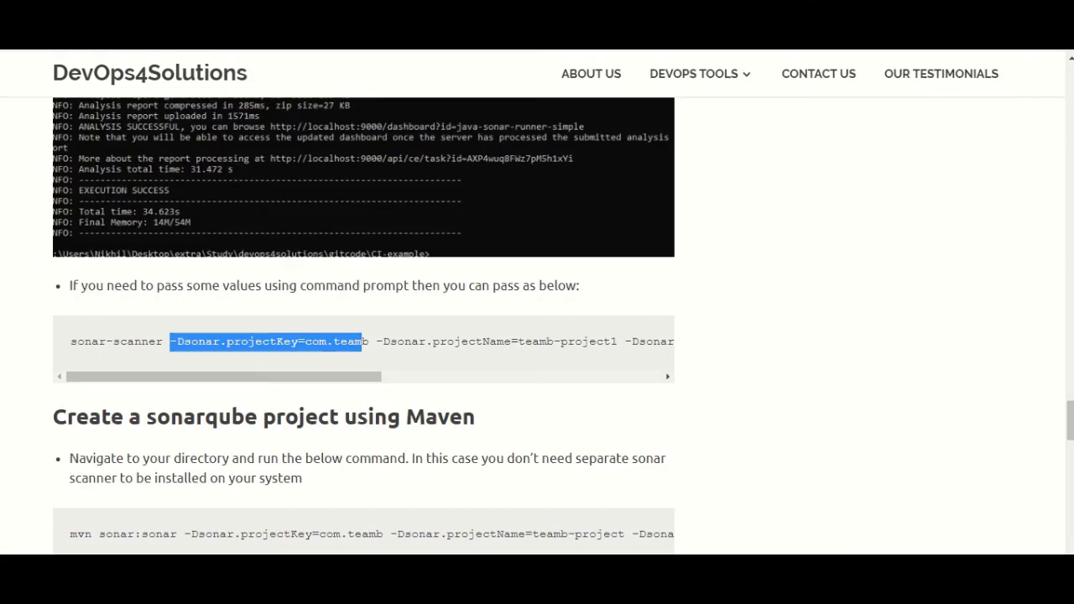
Scroll to the Maven section, glance at the CI-example folder, and select the full mvn sonar:sonar command
left_click_drag(372, 377, 198, 372)
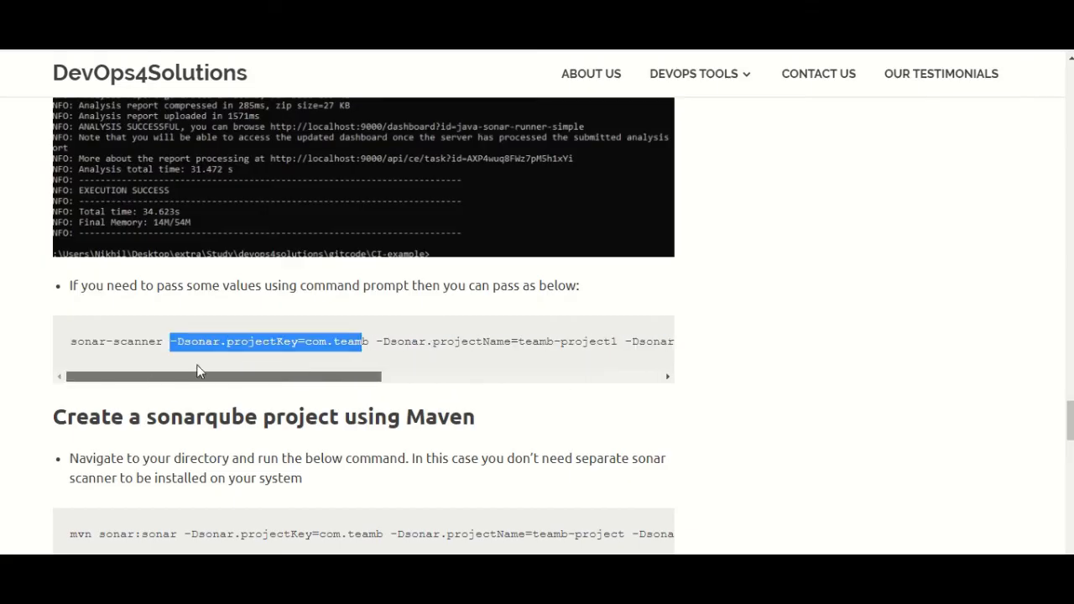
scroll(550, 280, "down", 1)
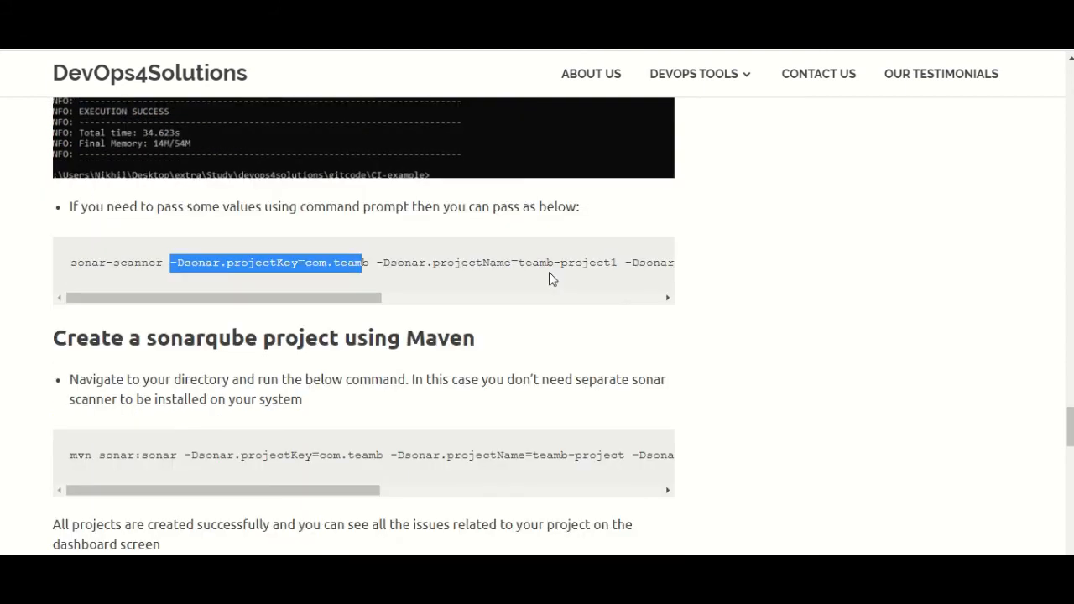
scroll(550, 277, "down", 1)
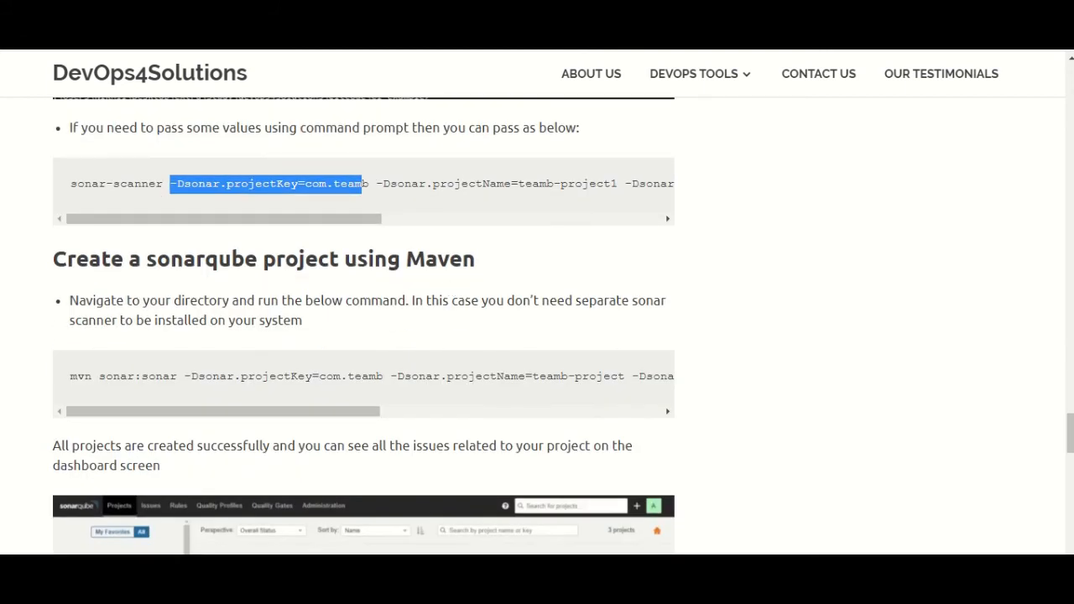
left_click(243, 529)
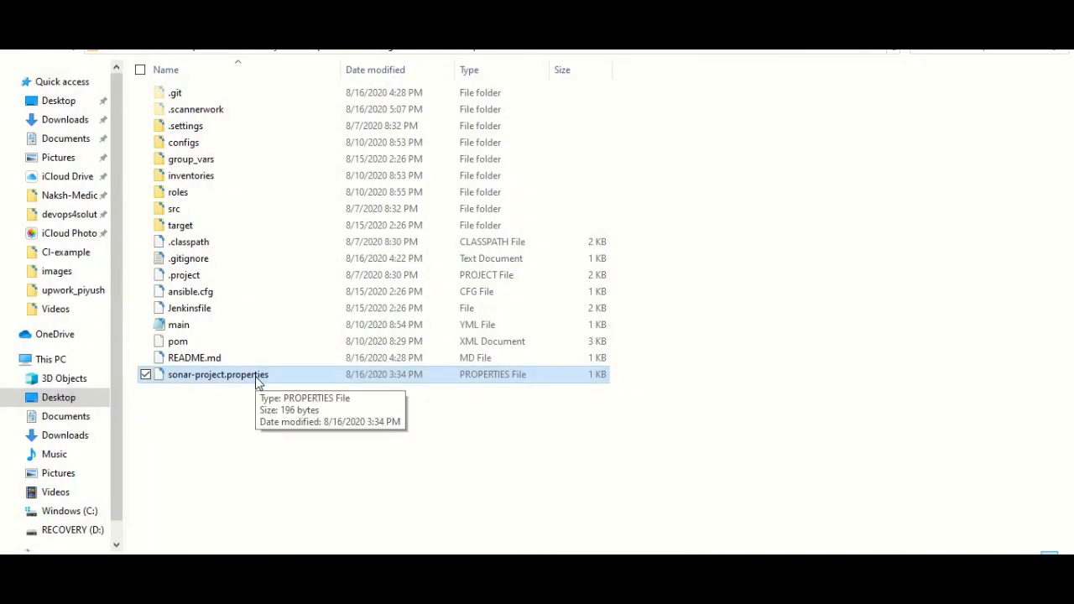
left_click(258, 564)
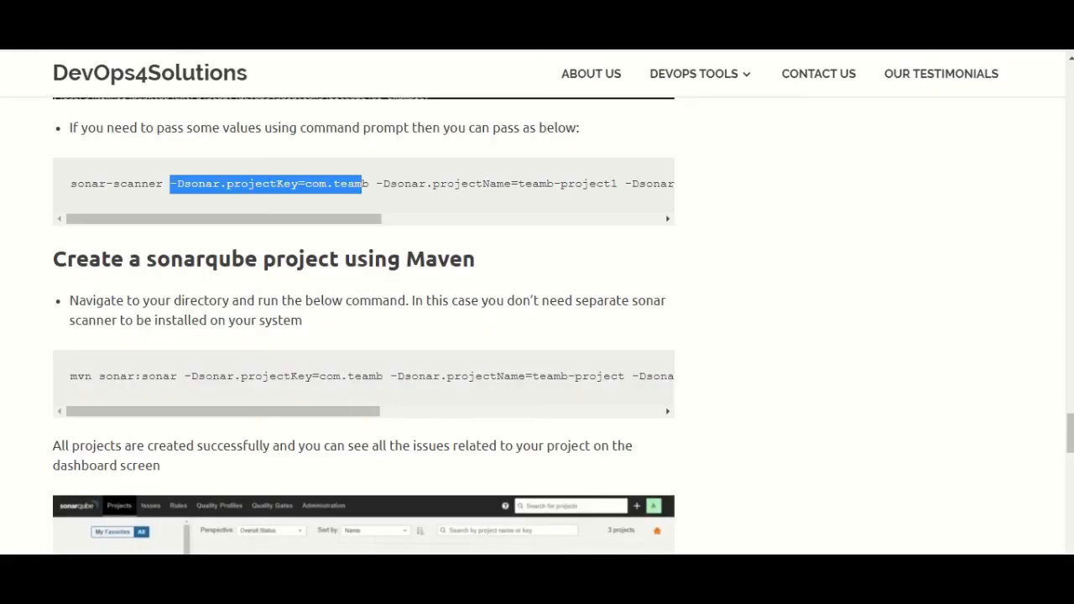
scroll(421, 402, "down", 1)
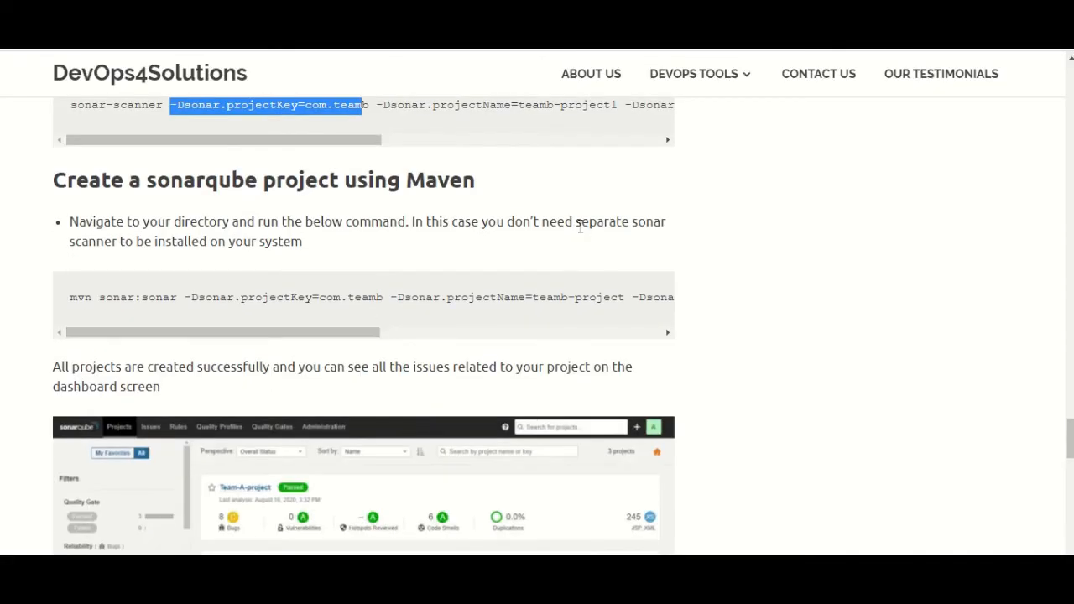
left_click_drag(639, 222, 666, 228)
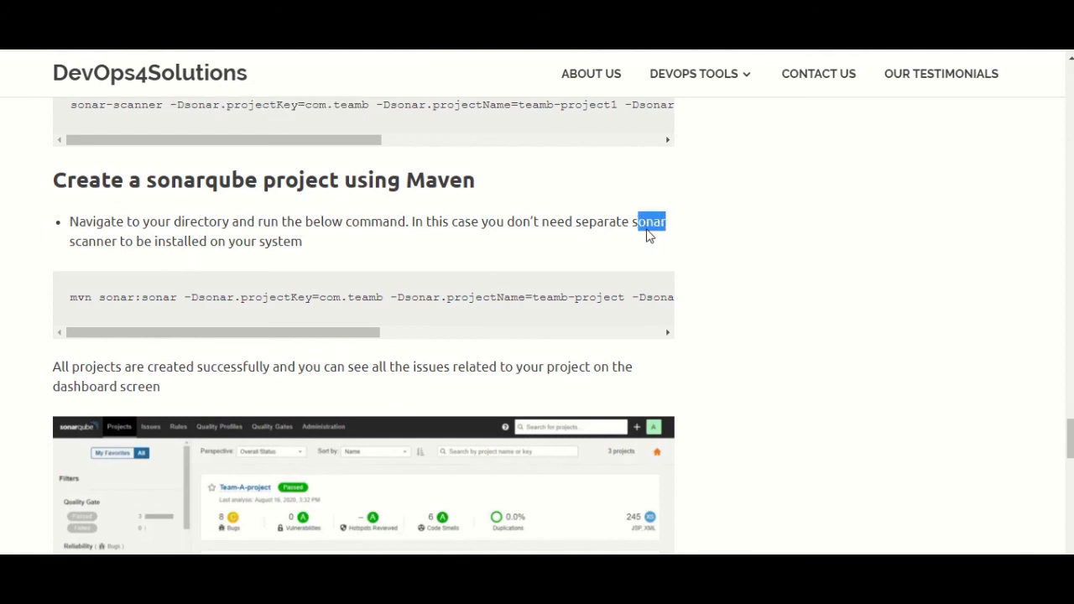
triple_click(271, 297)
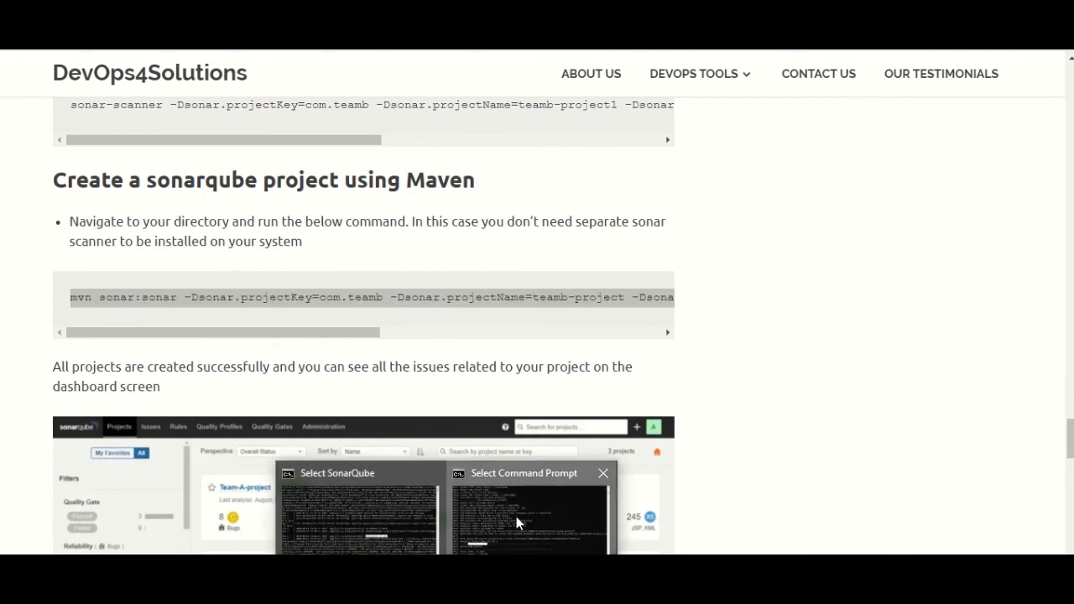
Clear the stray dashes pasted at the prompt and paste the clipboard into a new Notepad++ tab
left_click(516, 516)
right_click(558, 438)
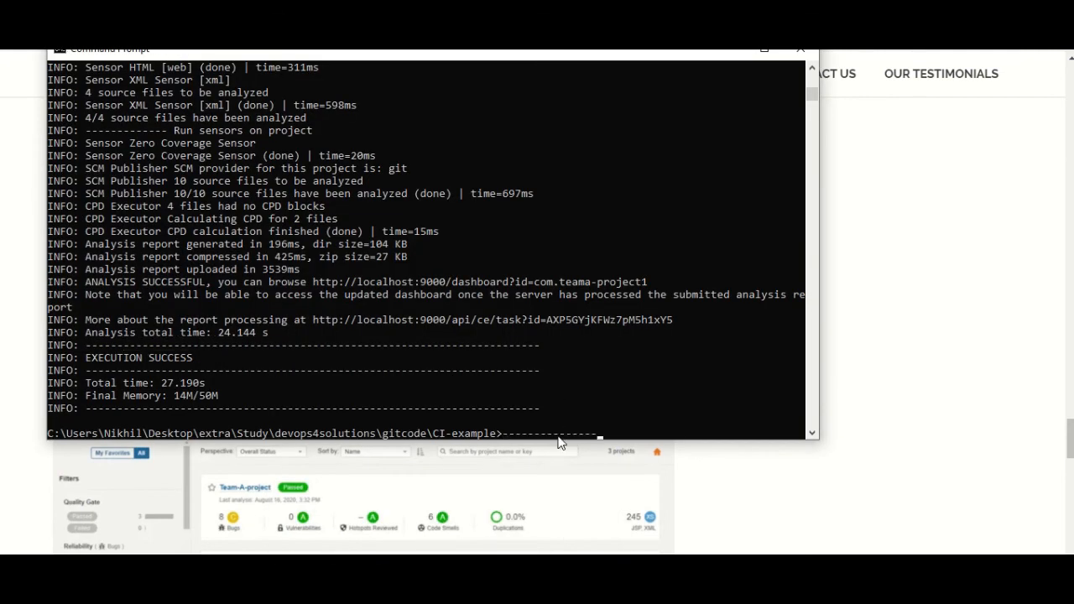
key("Escape")
key("alt+Tab")
left_click(490, 269)
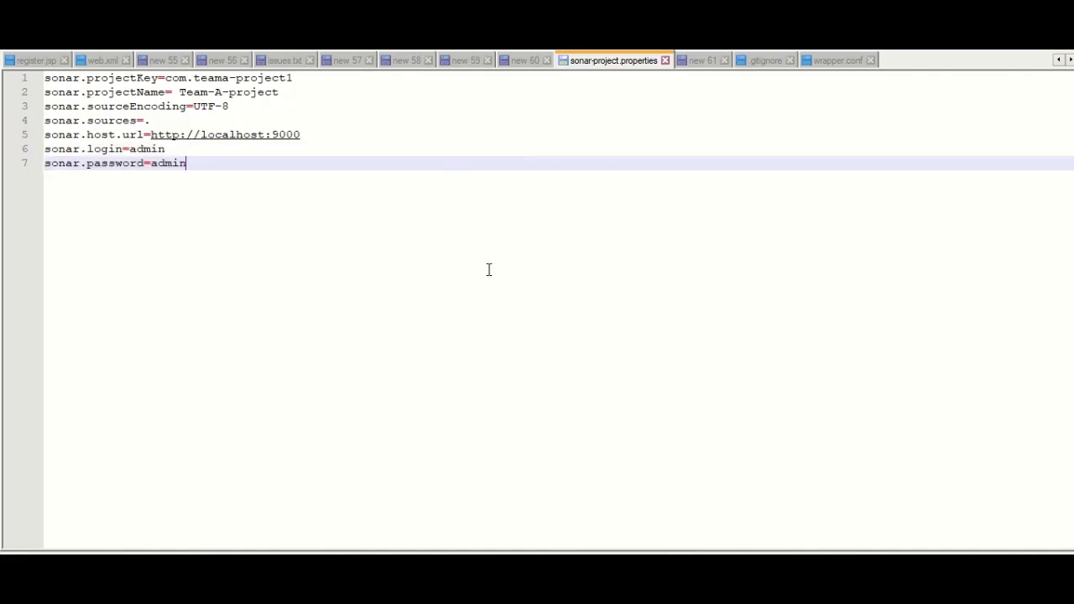
key("ctrl+n")
type("---------------")
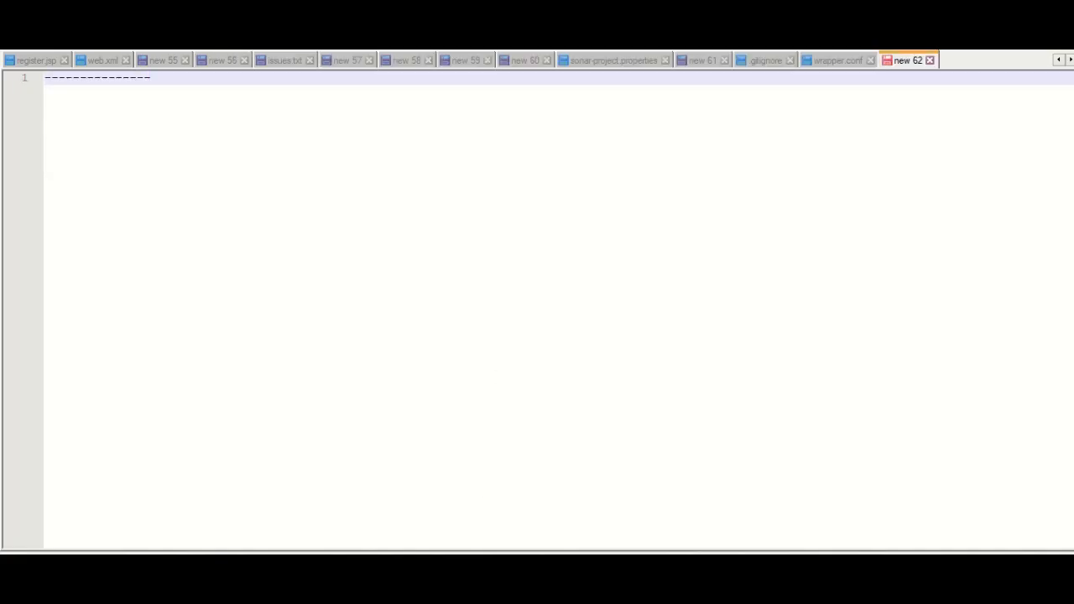
Replace the tab's text with the mvn sonar:sonar command and paste it at the CI-example prompt
key("alt+Tab")
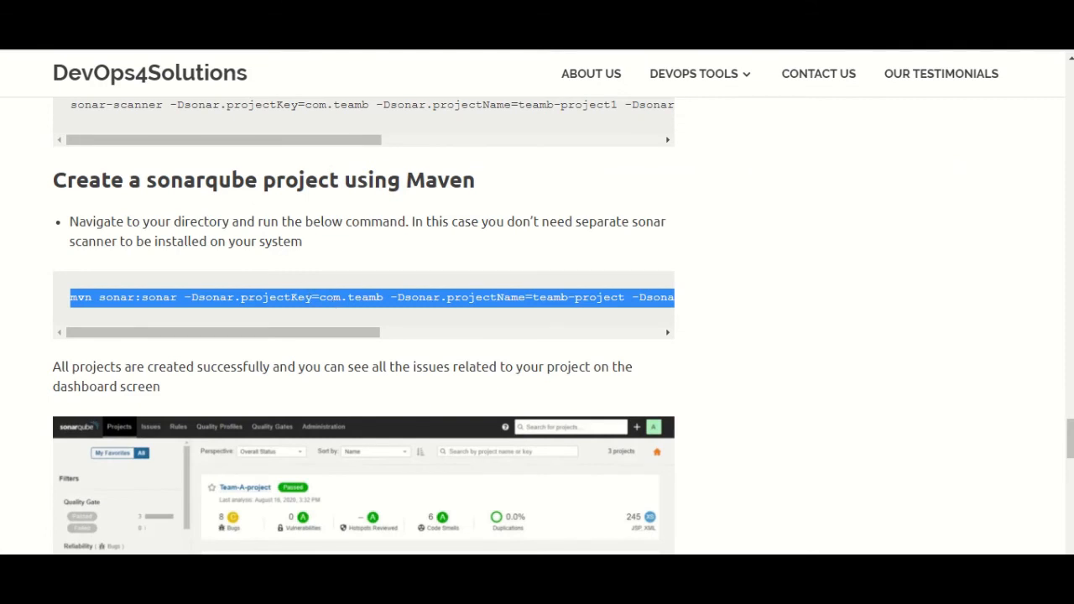
key("alt+Tab")
key("ctrl+a")
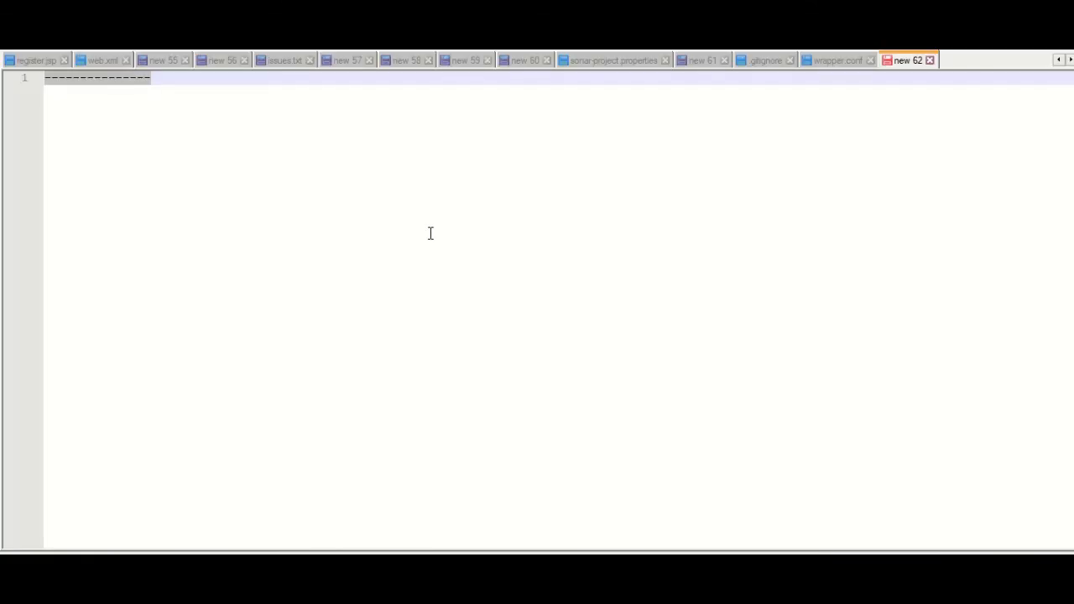
key("ctrl+v")
left_click_drag(233, 94, 25, 79)
key("ctrl+c")
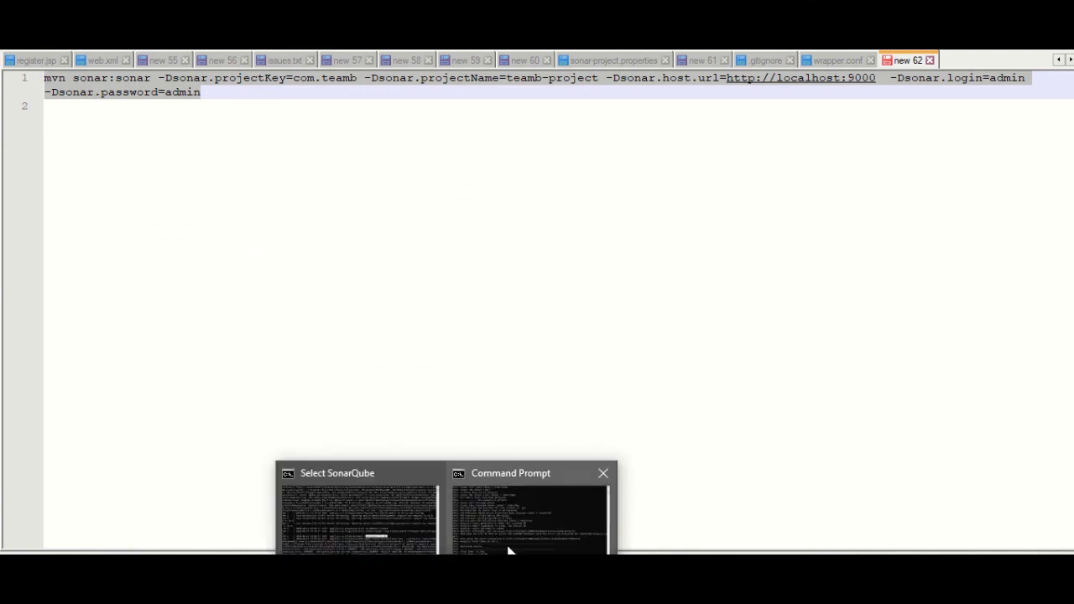
left_click(508, 548)
right_click(534, 436)
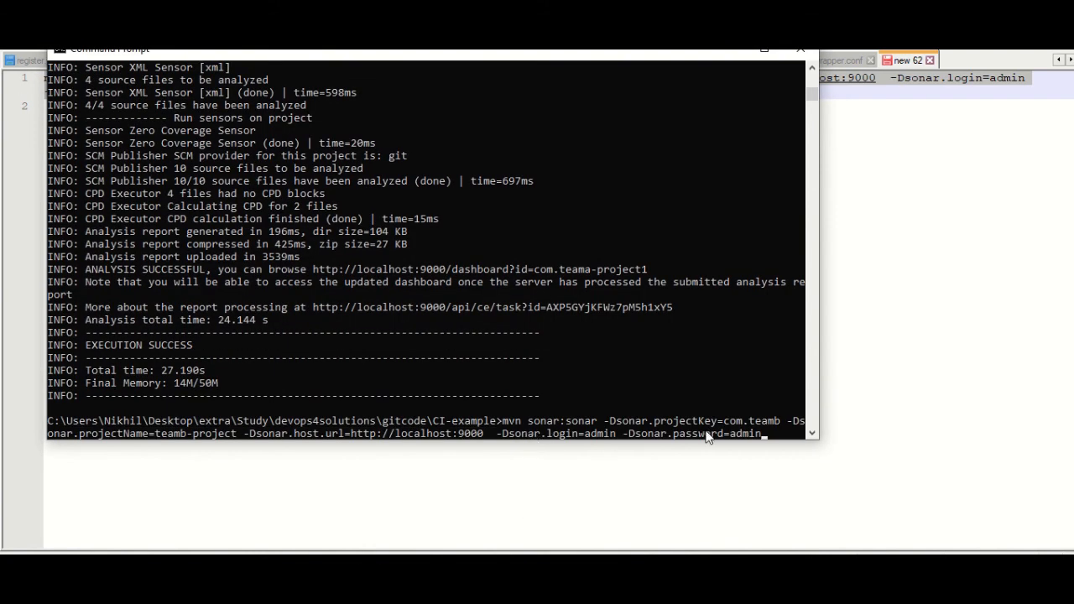
Start the mvn sonar:sonar analysis for project key com.teamb, then go back to the blog tutorial
key("Return")
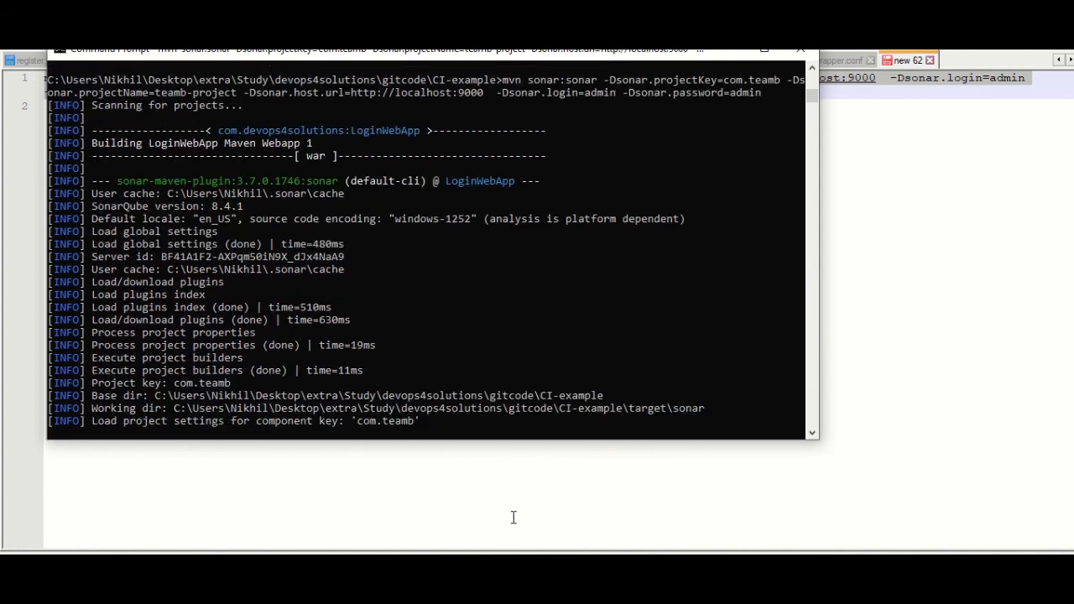
left_click(512, 514)
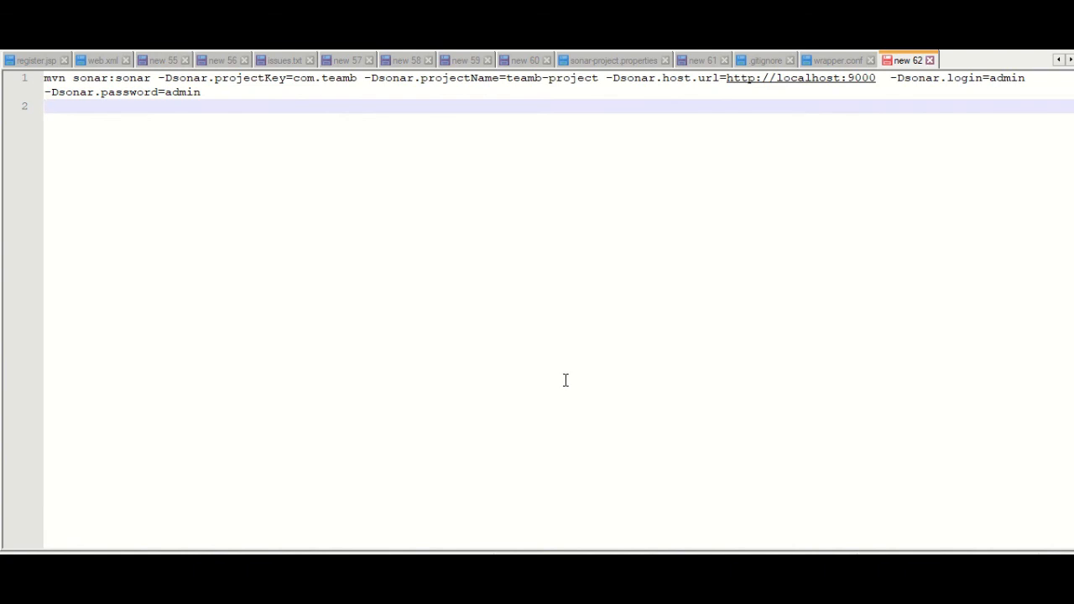
key("alt+Tab")
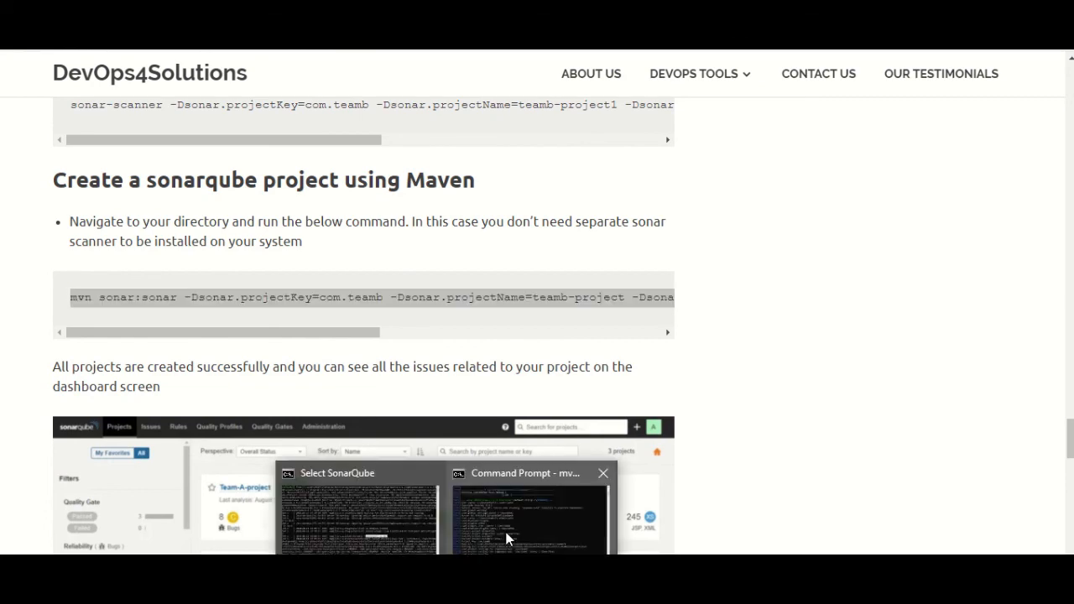
Read the blog's dashboard and issues screenshots down to the closing congratulations note
left_click(512, 521)
key("alt+Tab")
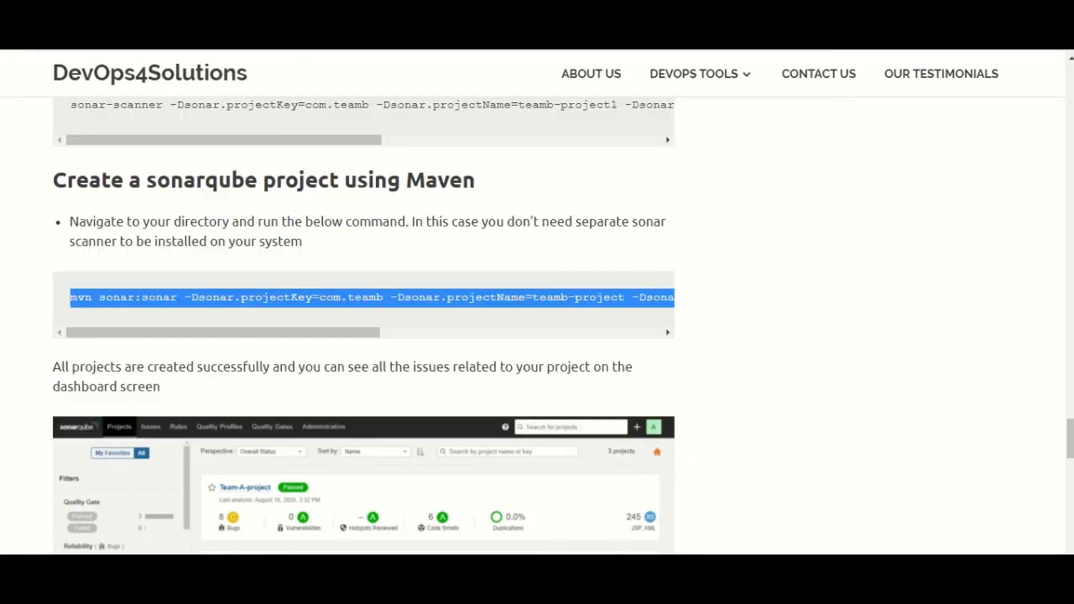
scroll(520, 310, "down", 3)
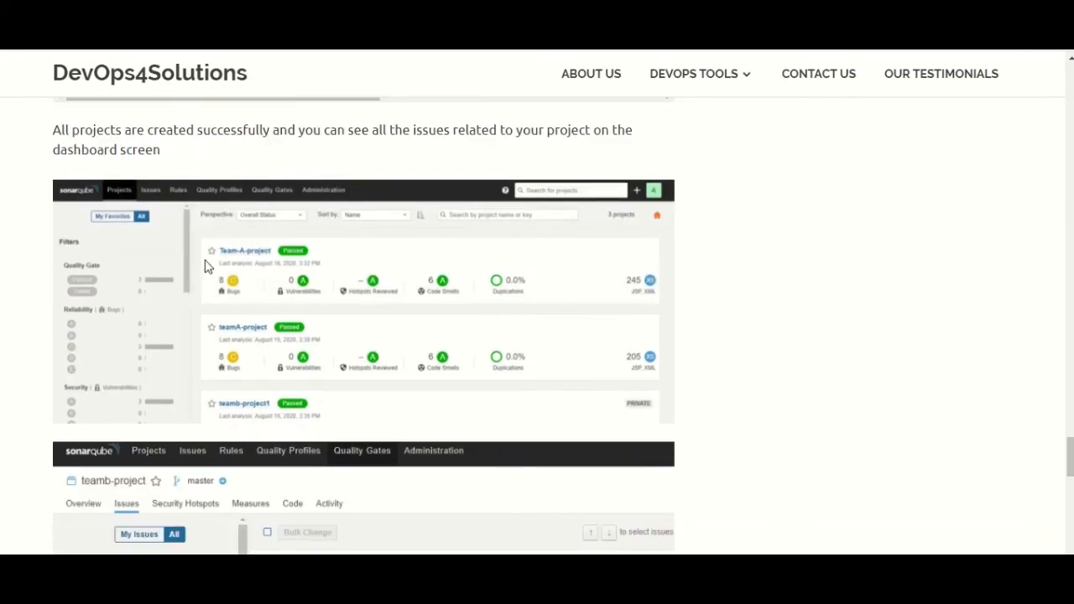
scroll(230, 248, "down", 3)
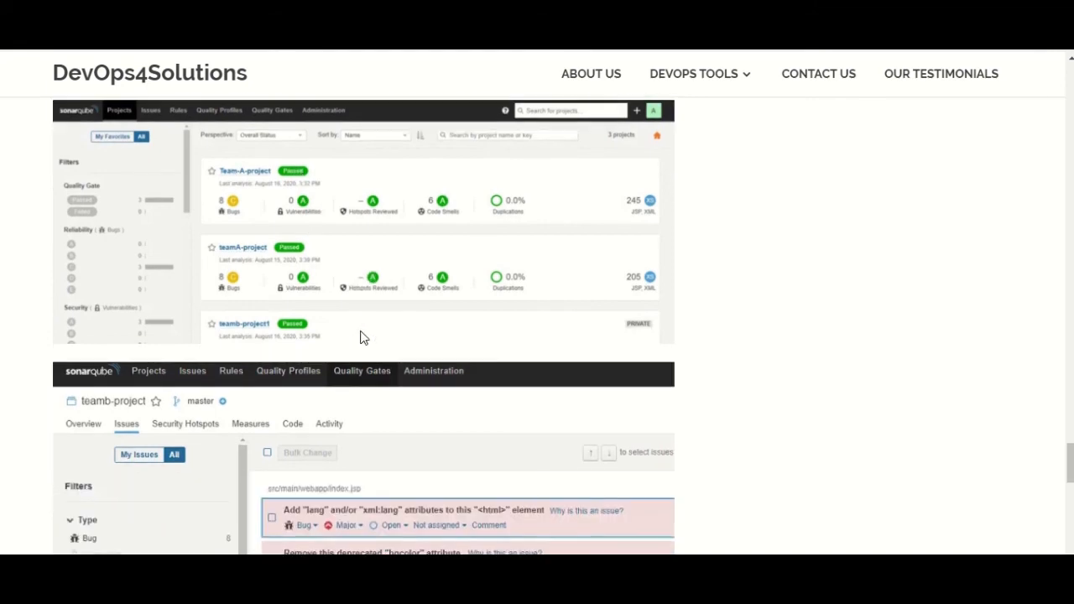
scroll(408, 352, "down", 2)
scroll(294, 293, "up", 1)
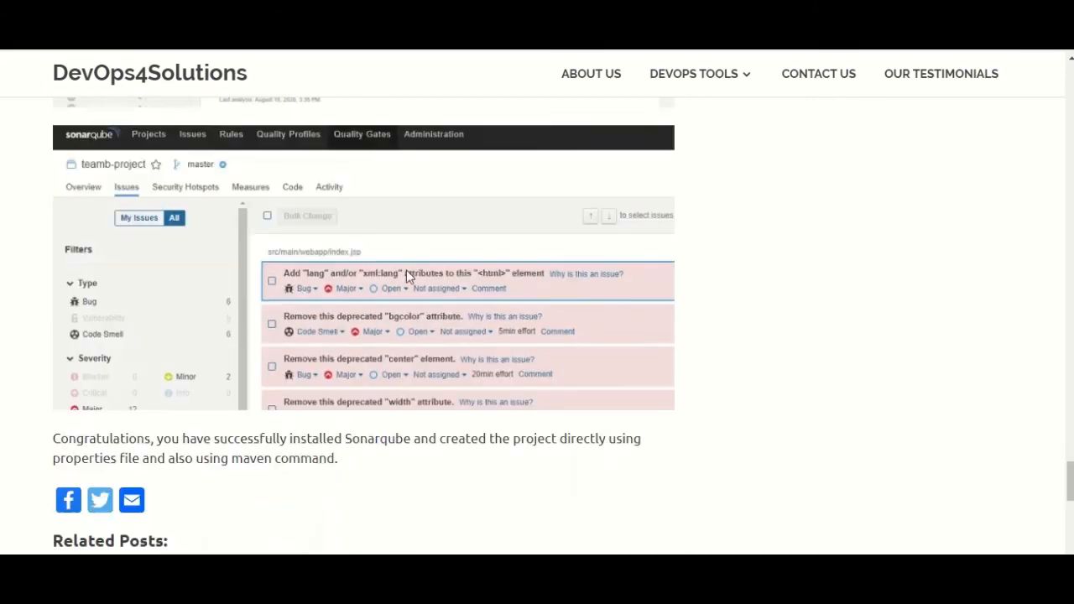
mouse_move(680, 77)
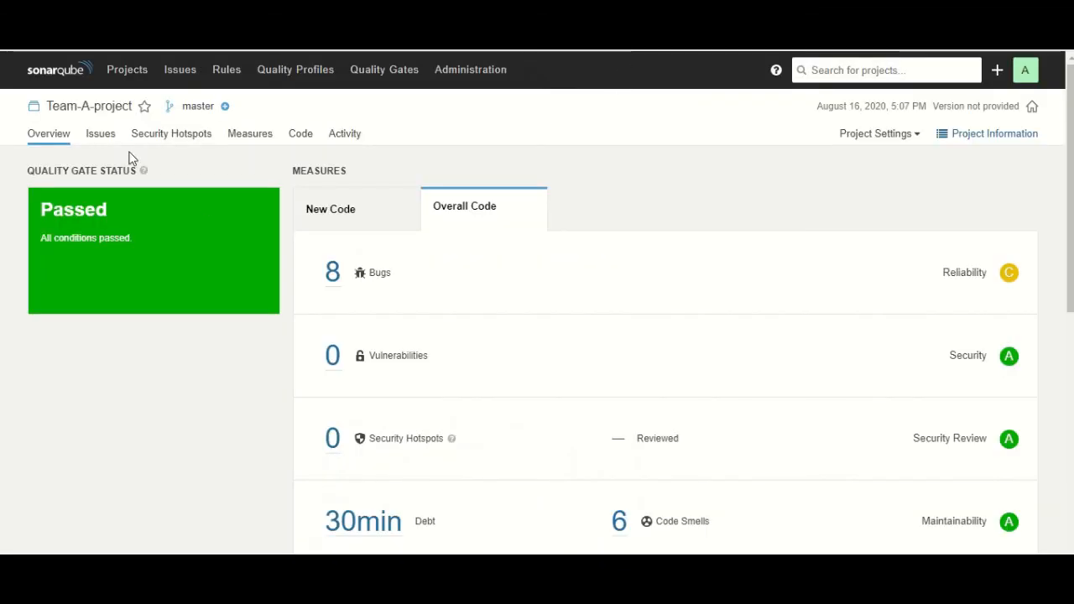
Review Team-A-project's list of issues
left_click(107, 143)
scroll(637, 310, "down", 2)
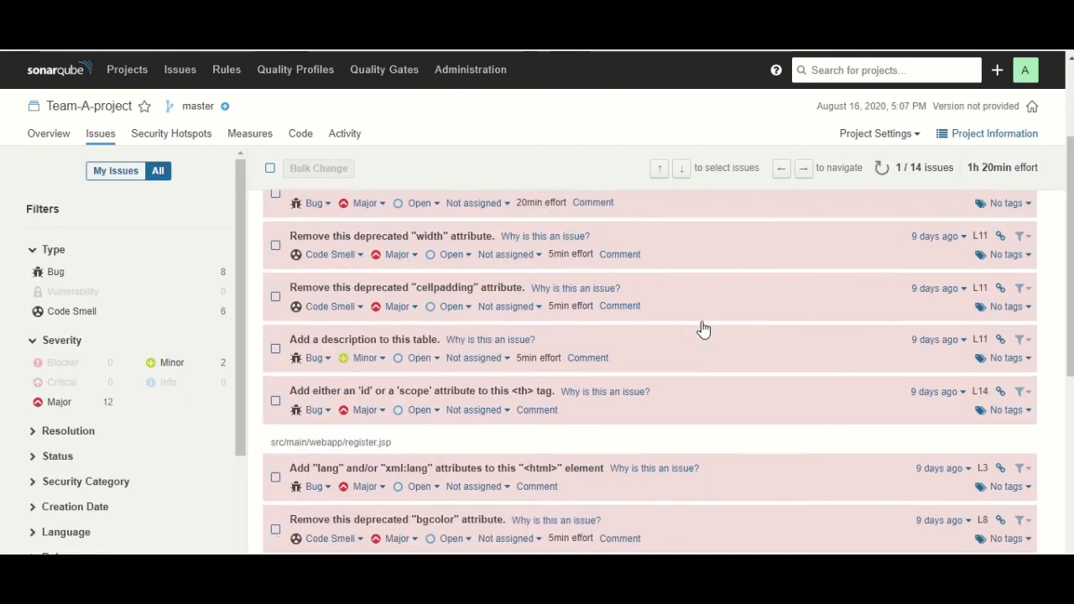
scroll(704, 340, "up", 1)
scroll(713, 354, "up", 1)
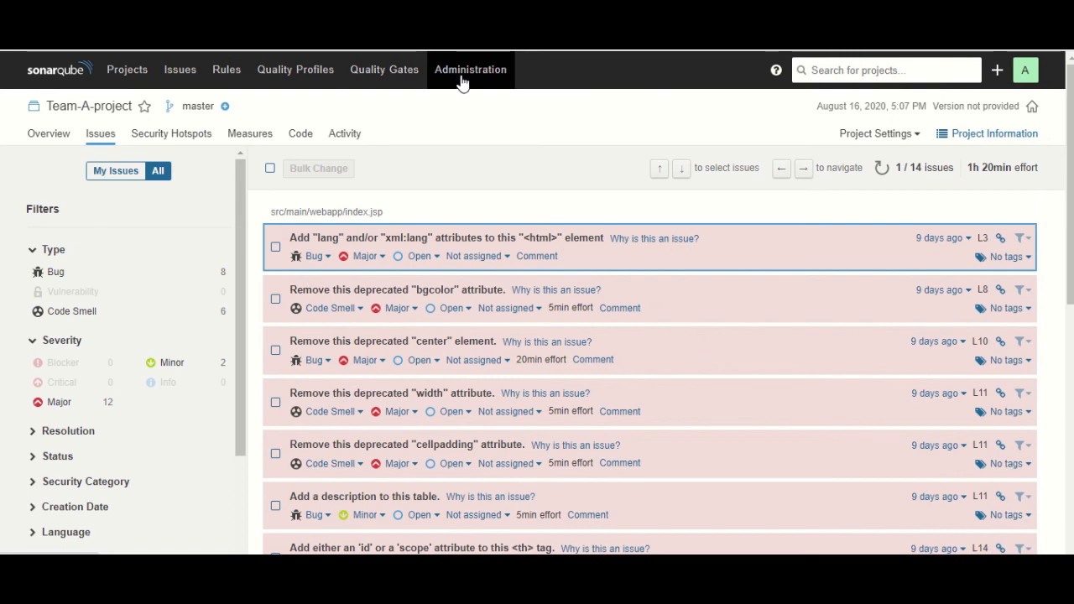
Check the projects list in Administration, then show the Security options in General Settings
left_click(495, 71)
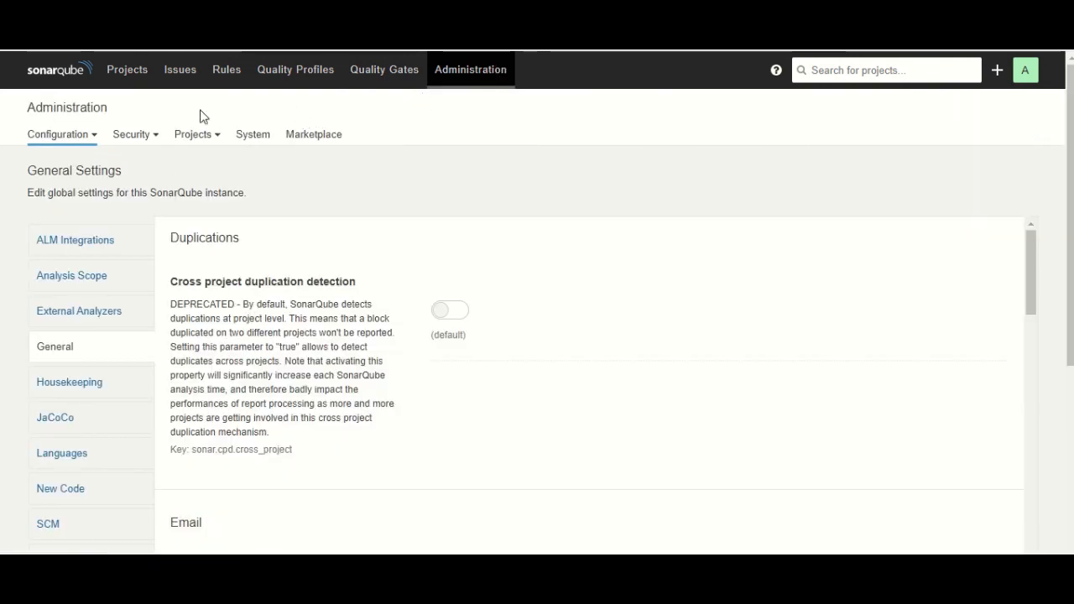
left_click(126, 74)
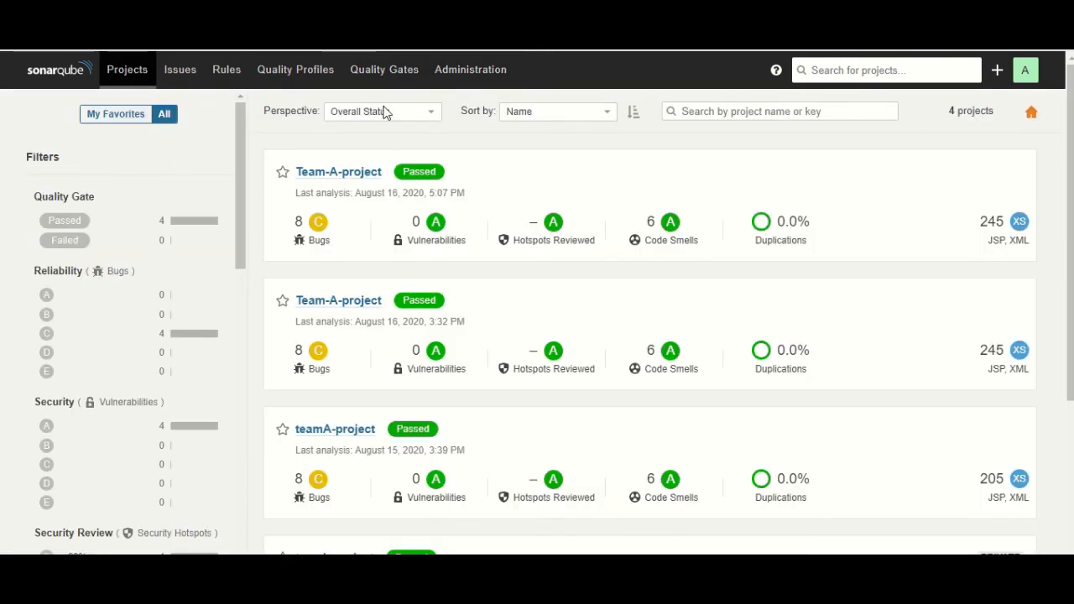
left_click(457, 74)
left_click(128, 136)
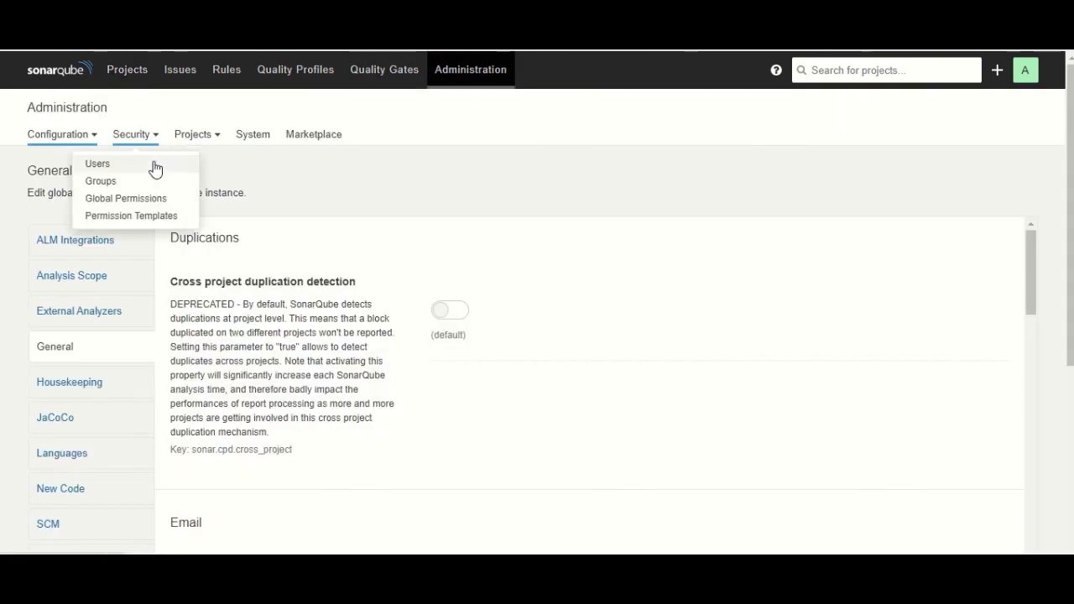